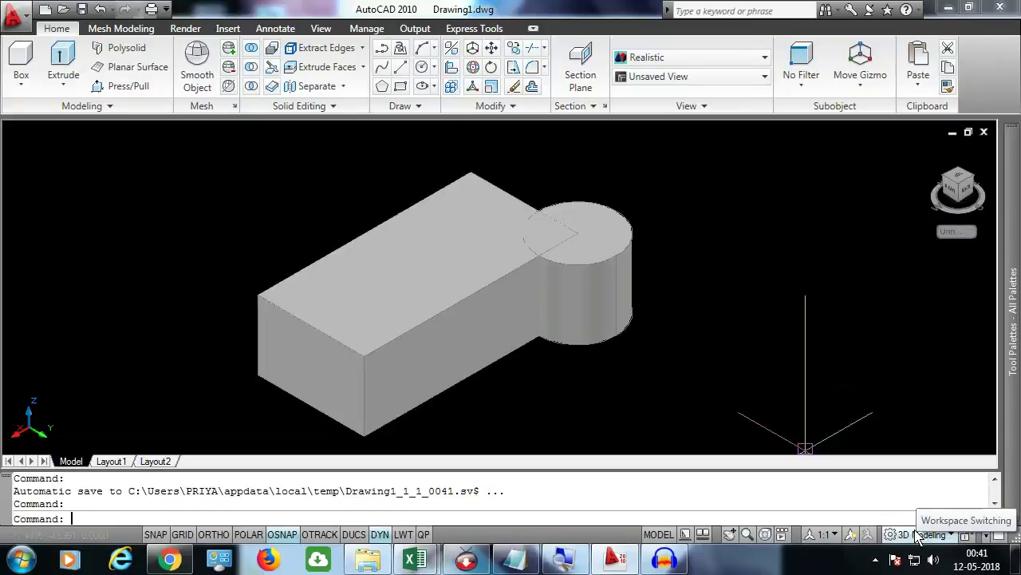
Show the Modeling panel's Box flyout of solid primitive shapes
click(21, 80)
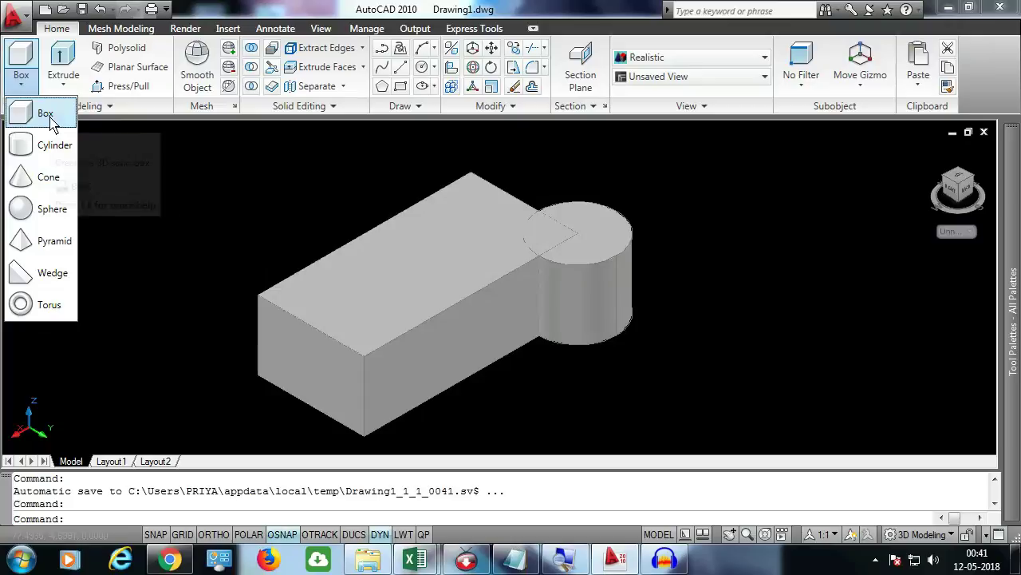
Draw a box by picking its base corner, base size and height
click(50, 121)
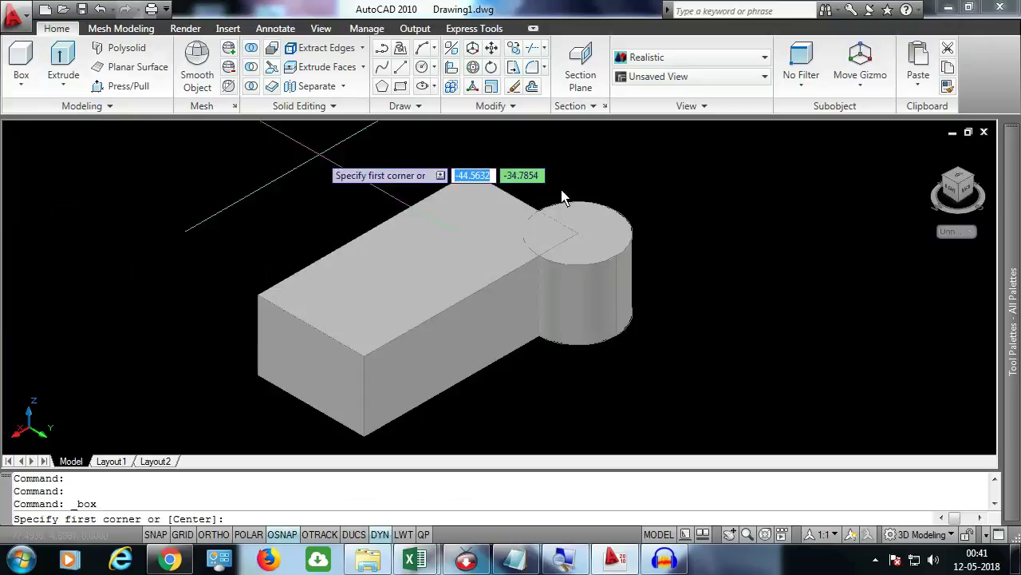
click(740, 227)
click(798, 371)
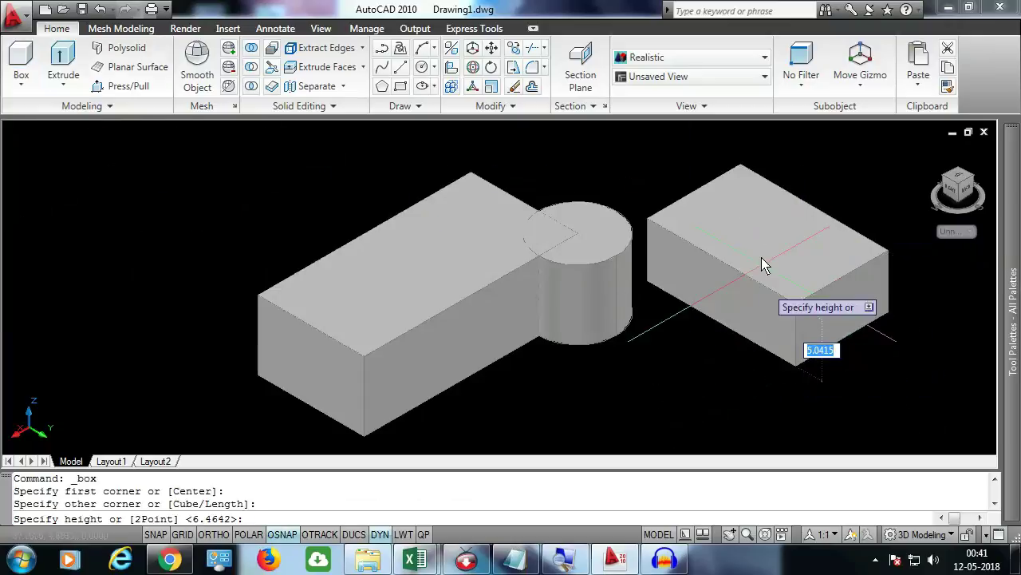
click(762, 256)
Draw a cylinder at the upper left by picking centre, radius and height
click(22, 86)
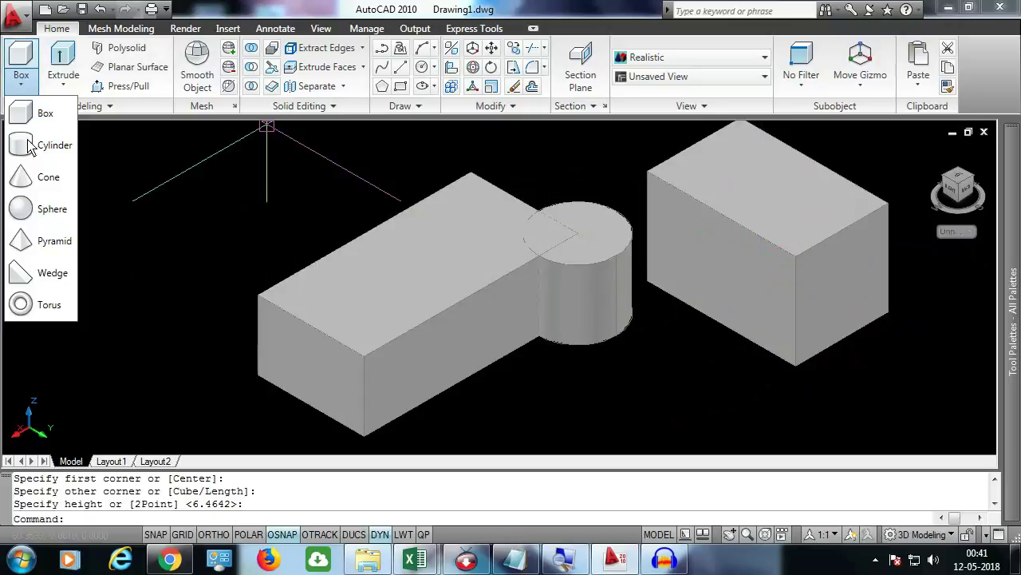
click(51, 139)
click(107, 243)
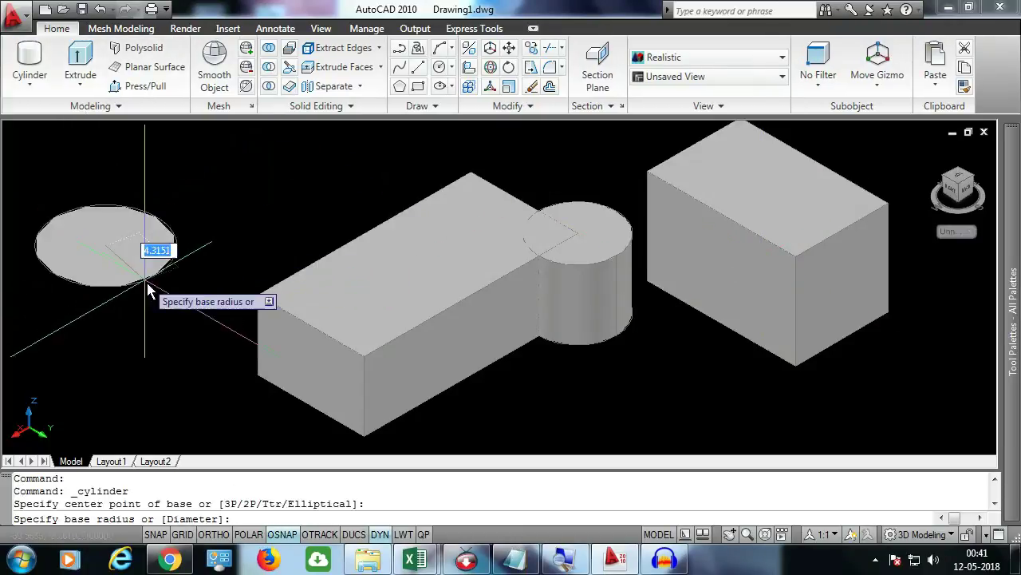
click(160, 294)
click(121, 169)
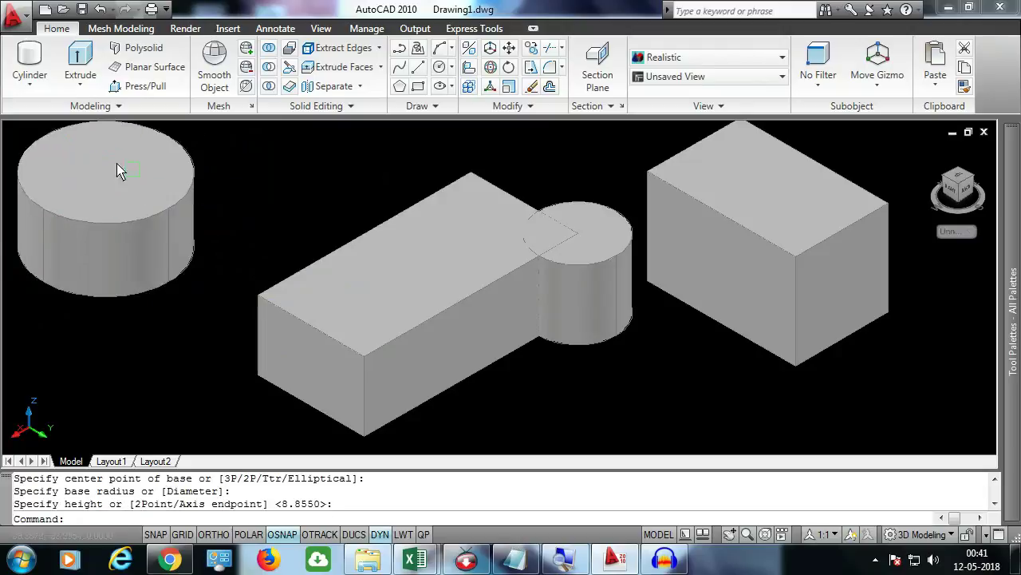
Draw a cone at the lower right by picking centre, base radius and height
click(30, 86)
click(44, 179)
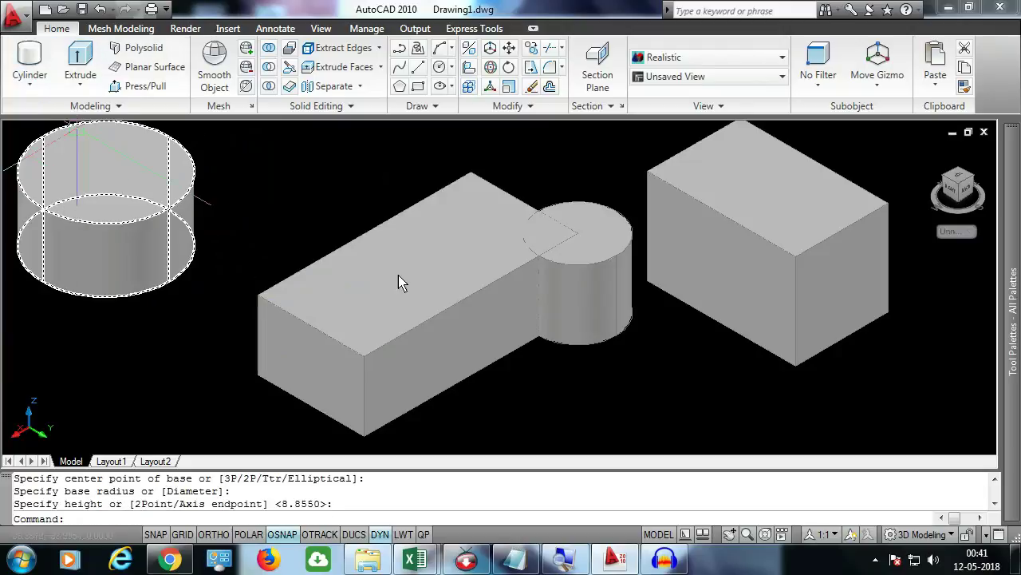
click(663, 394)
click(708, 430)
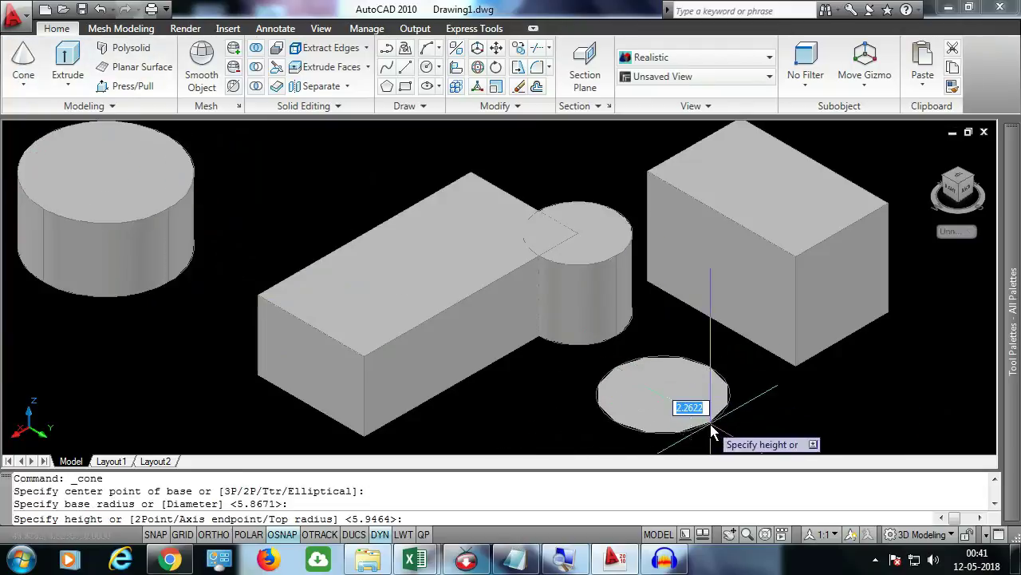
click(683, 293)
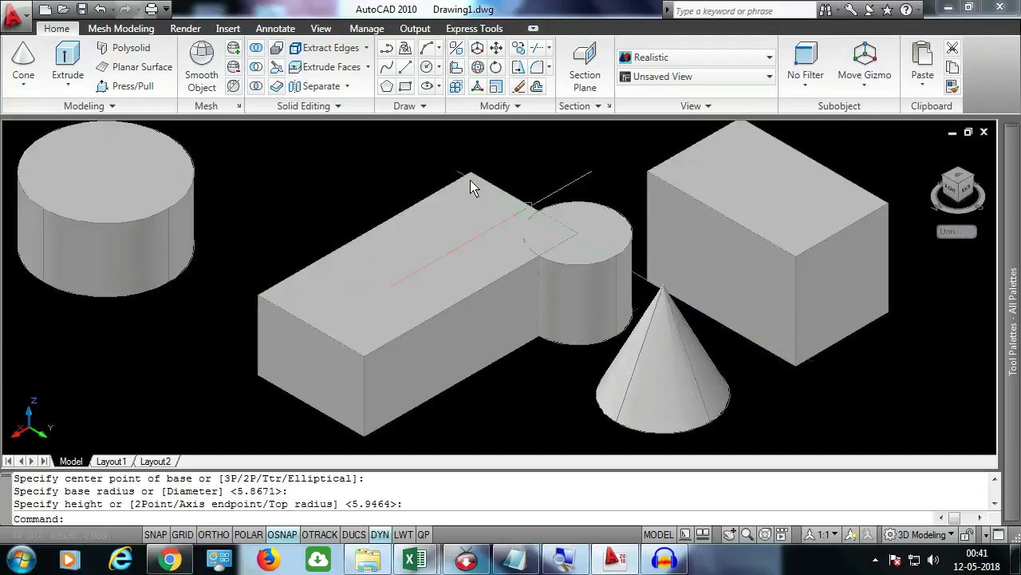
Draw a sphere at the lower left by picking its centre and radius
click(23, 84)
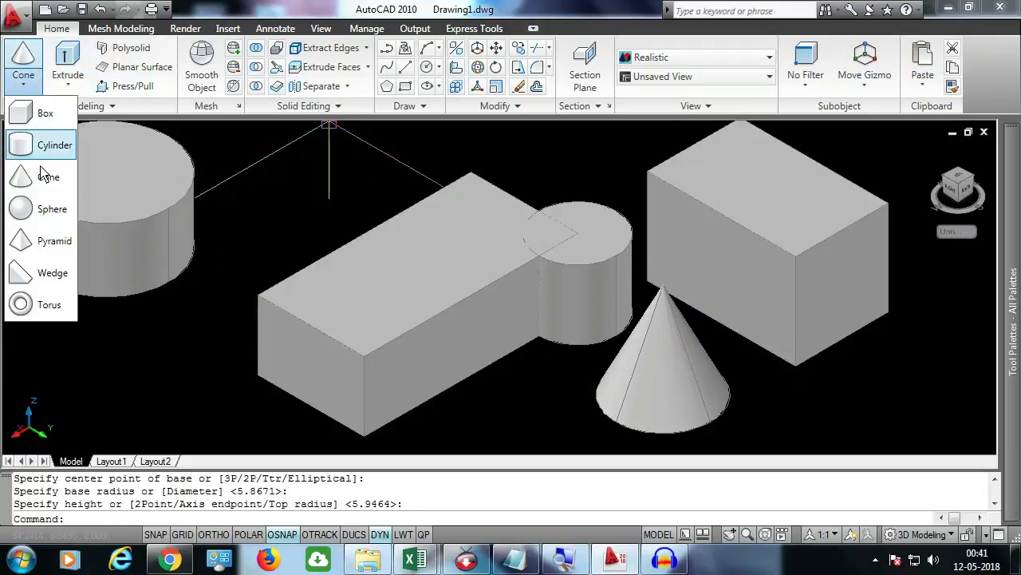
click(44, 208)
click(184, 387)
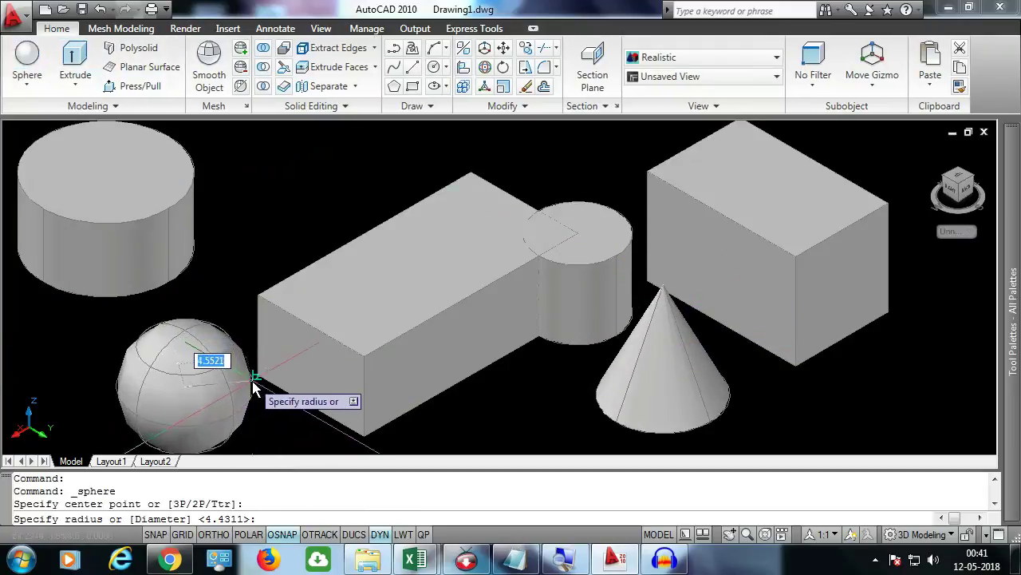
click(258, 383)
Draw a four-sided pyramid by picking base centre, base radius and height
click(40, 87)
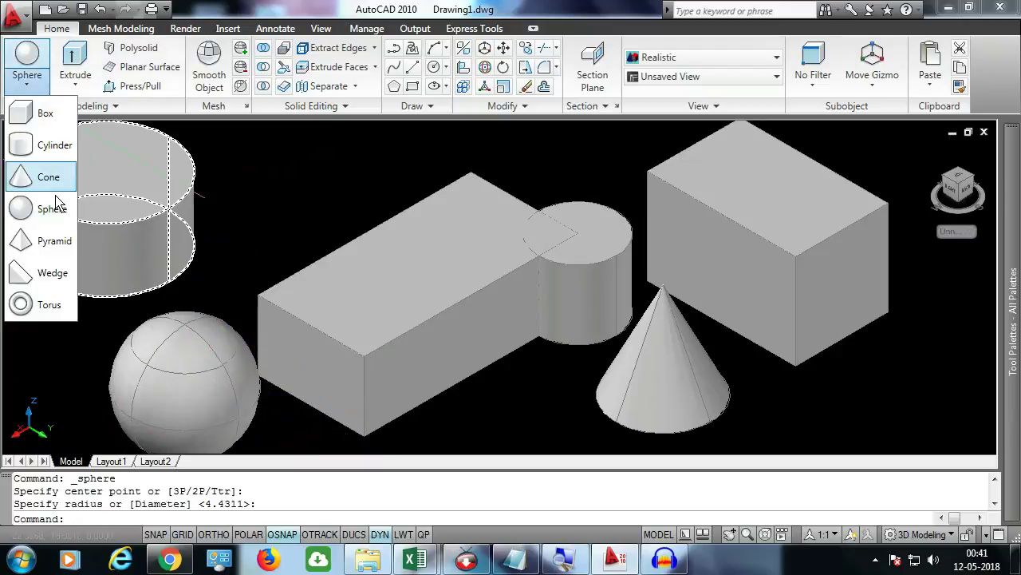
click(53, 240)
click(308, 211)
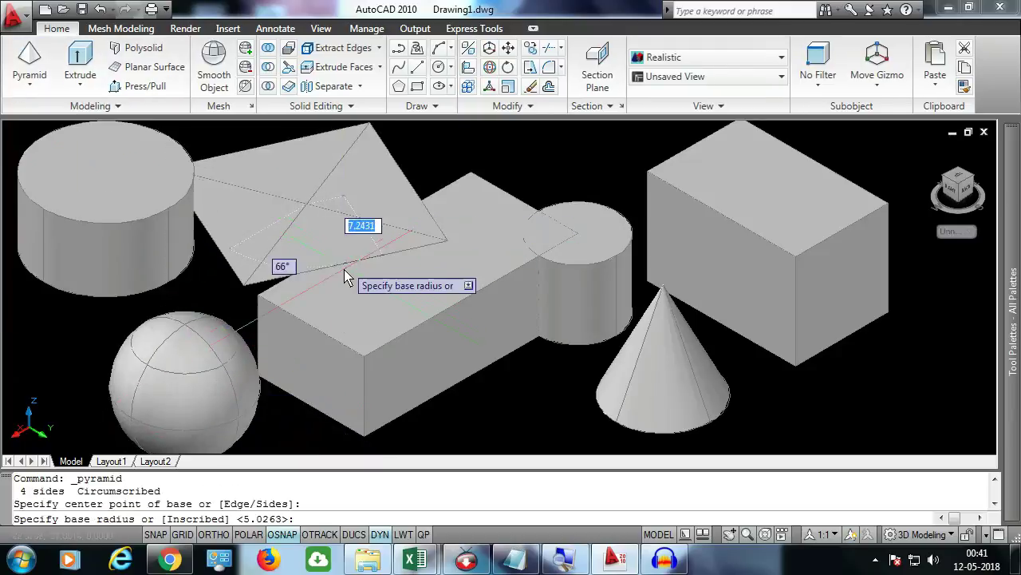
click(323, 257)
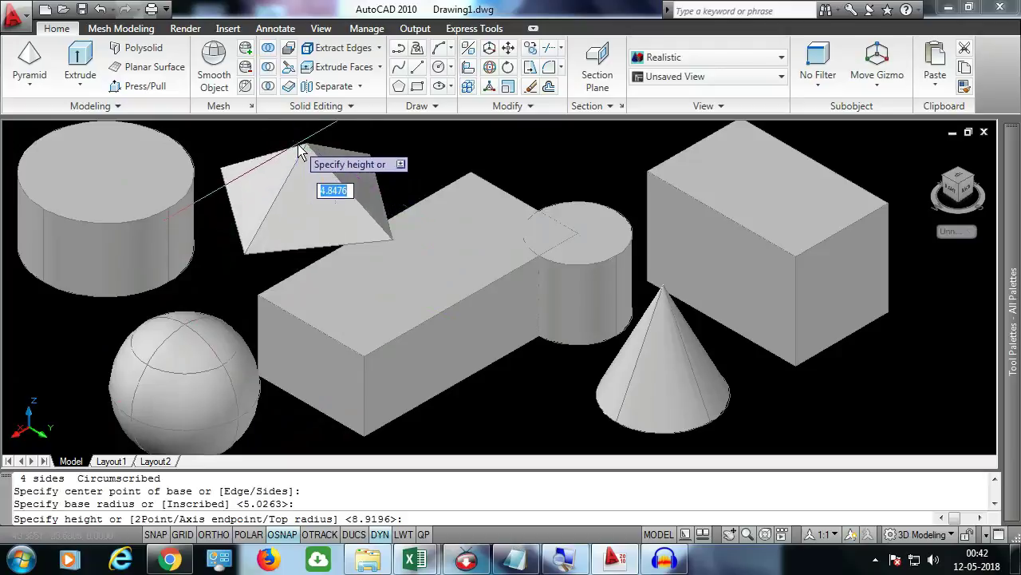
click(306, 147)
Draw a wedge by picking two base corners and its height
click(44, 88)
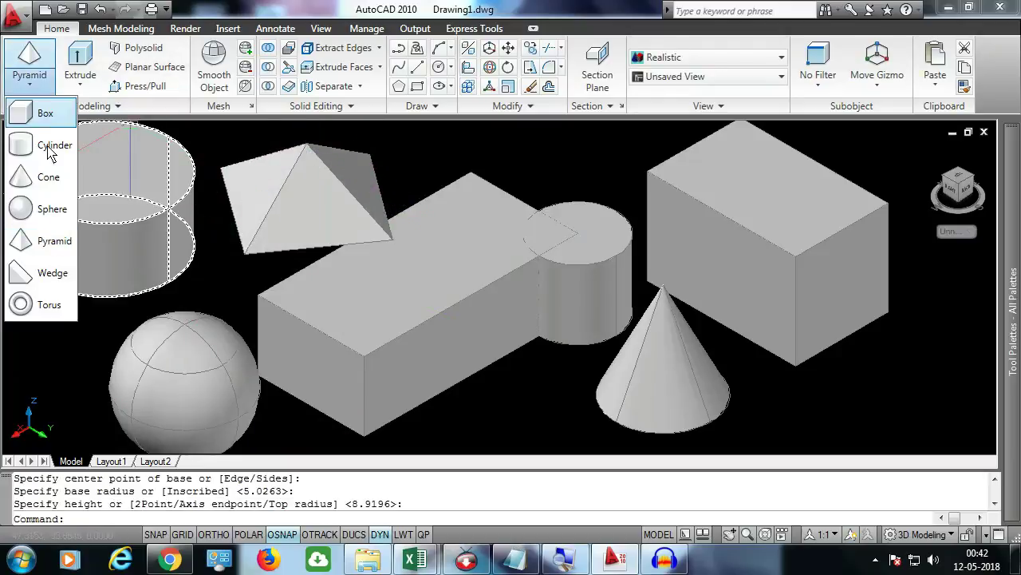
click(52, 272)
click(240, 284)
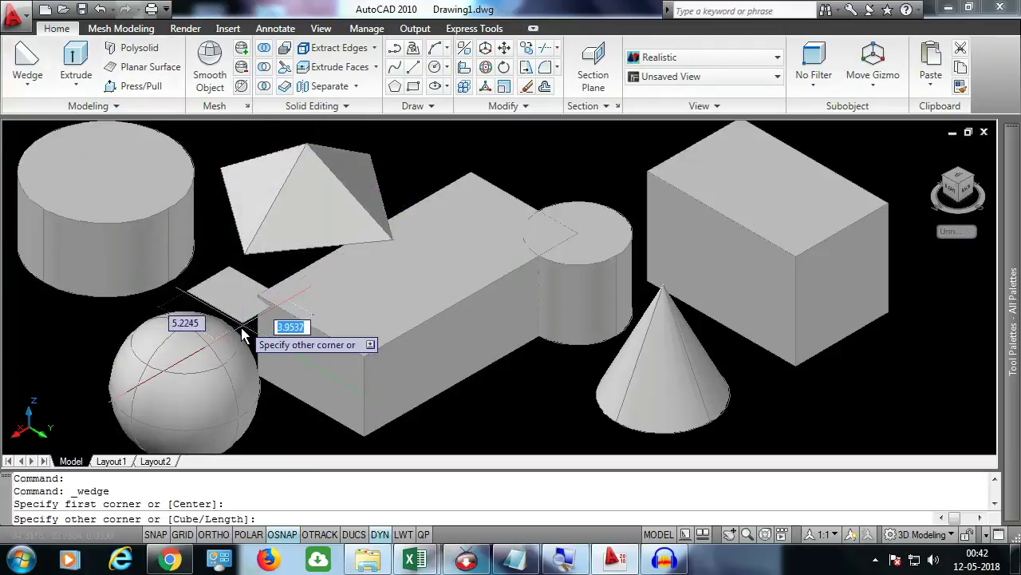
click(188, 319)
click(214, 240)
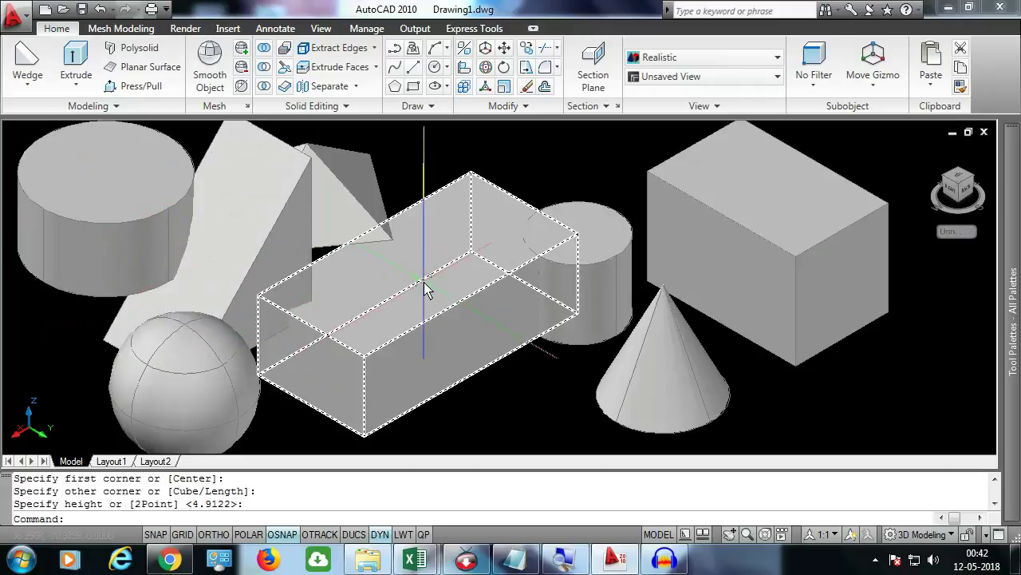
text(a)
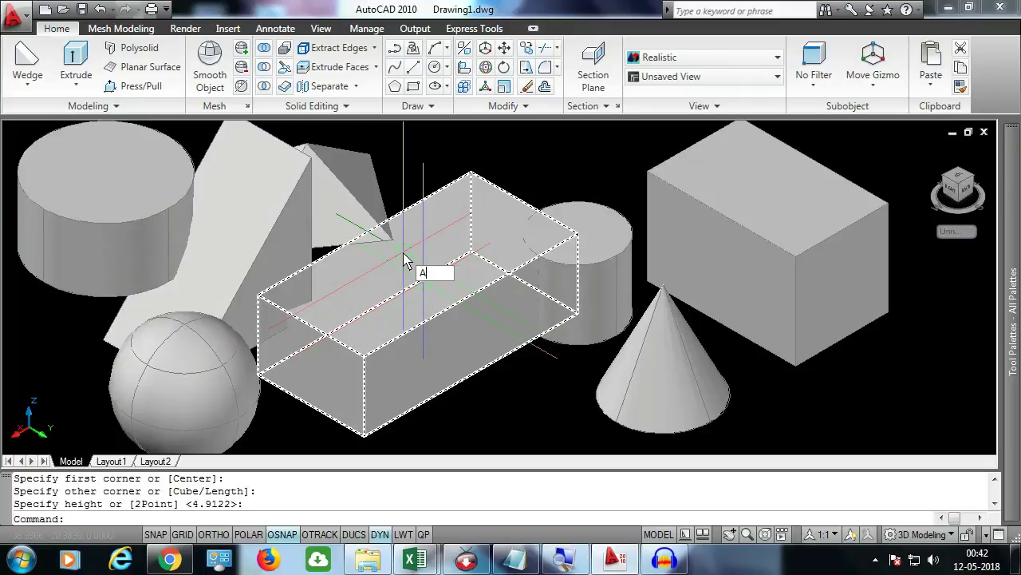
Select every shape in the drawing with Ctrl+A and delete them
key(Escape)
key(ctrl+a)
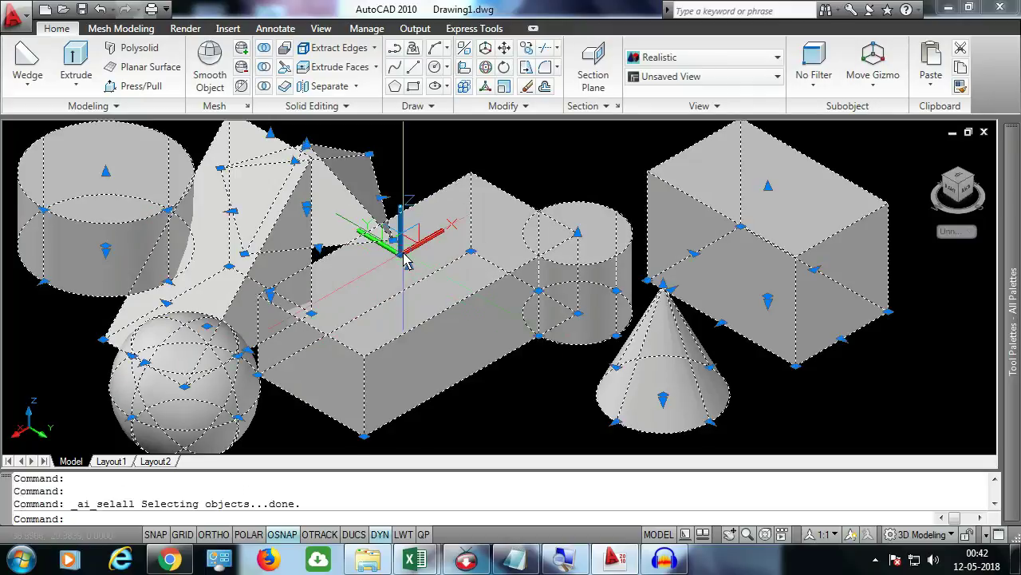
key(Delete)
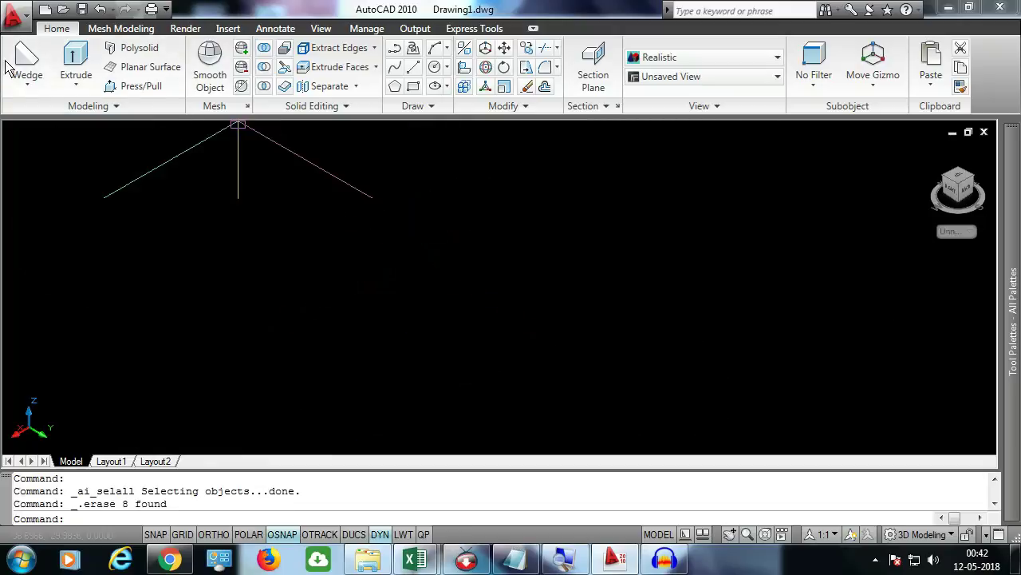
Draw a box using the Length option: length 10, width 6, height 5
click(27, 86)
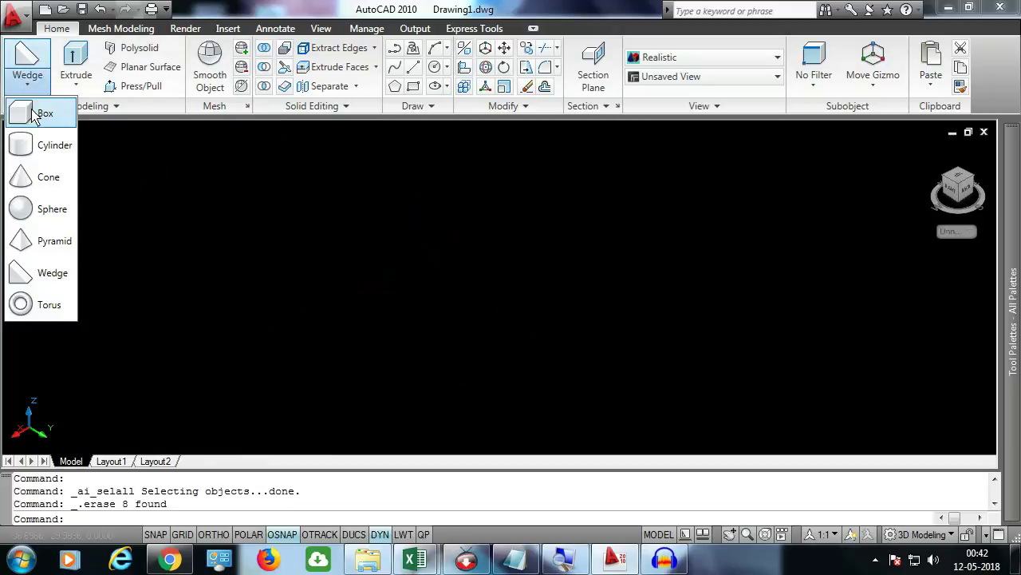
click(24, 107)
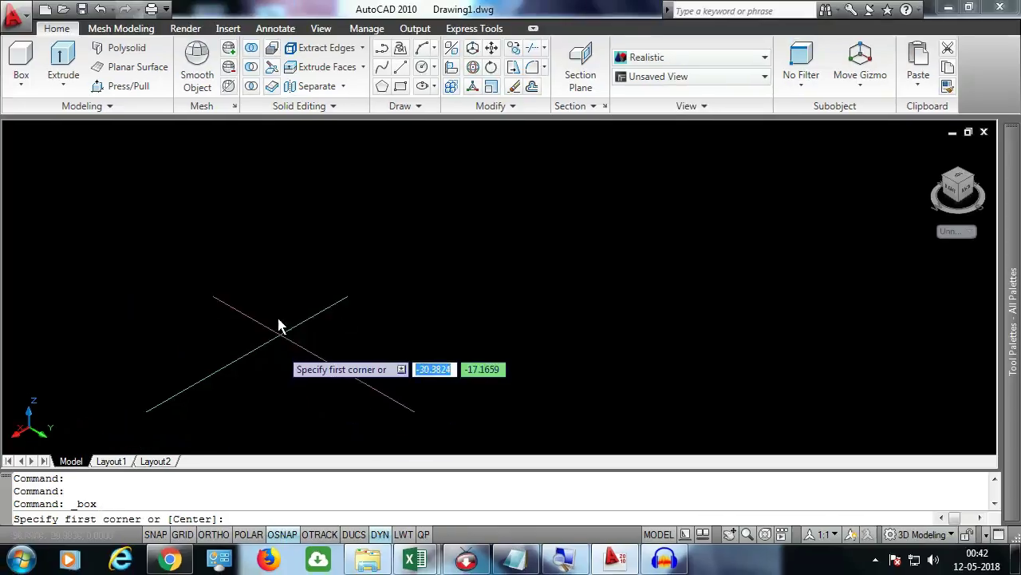
click(271, 275)
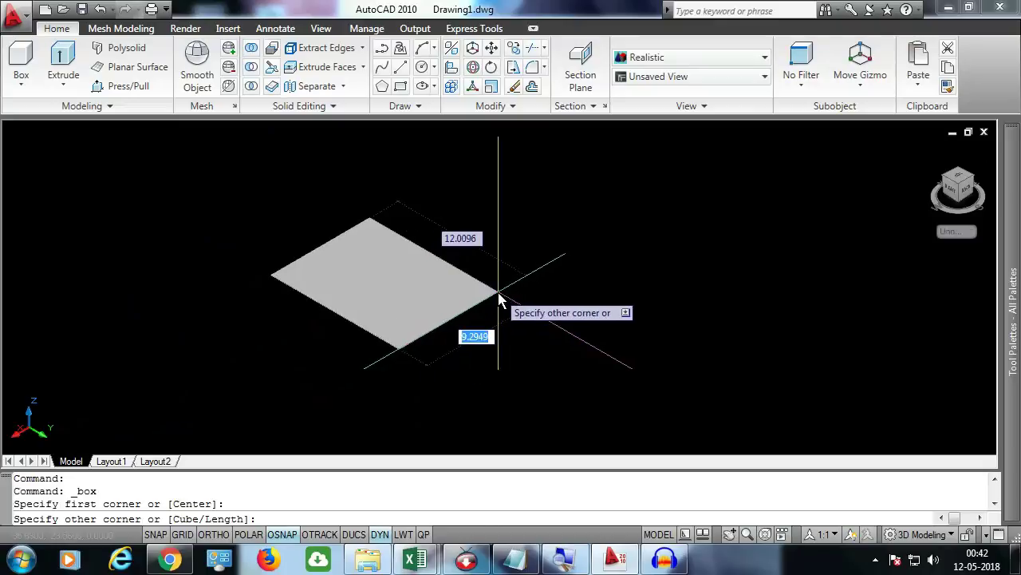
text(L)
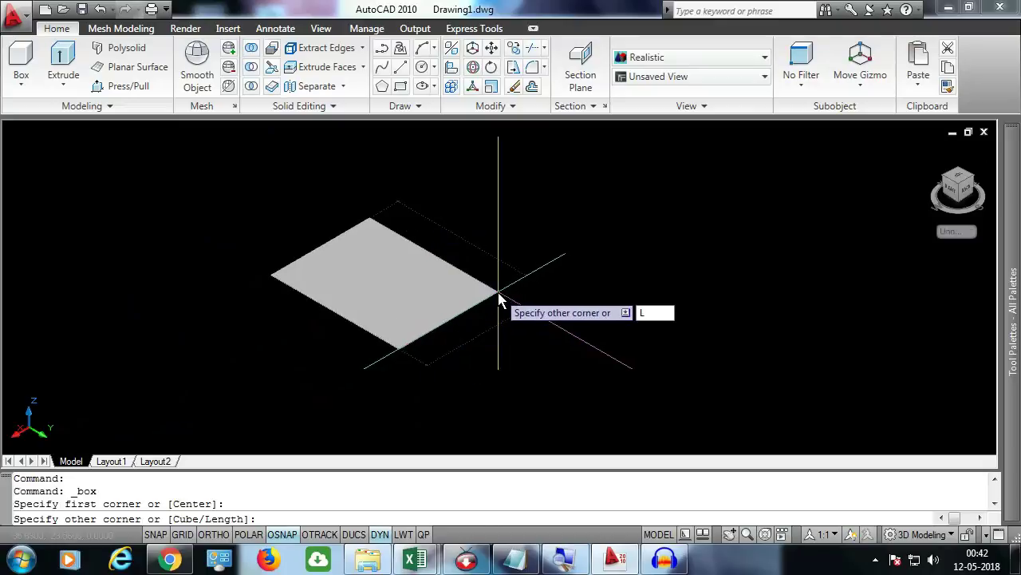
key(Return)
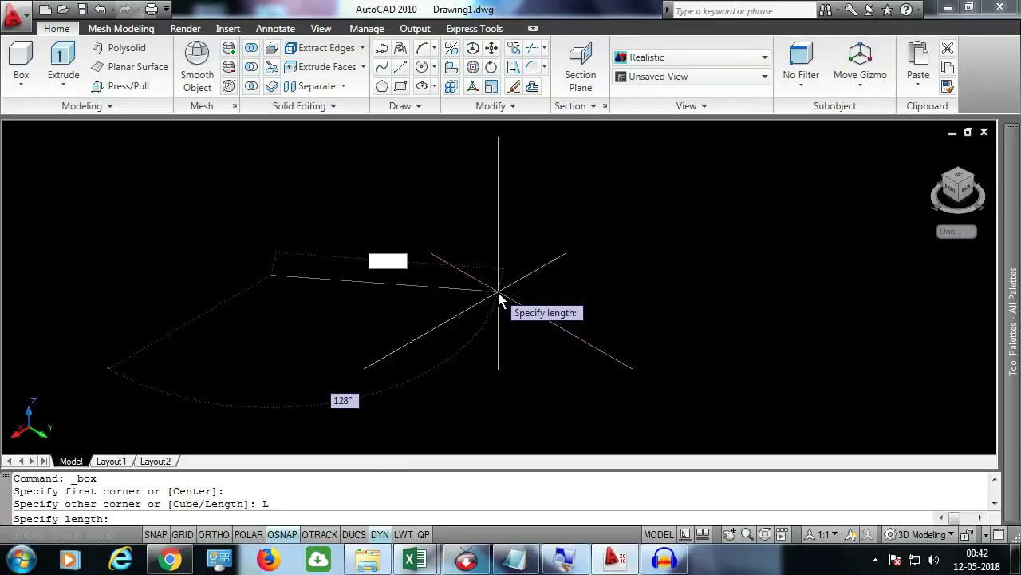
text(10)
key(Return)
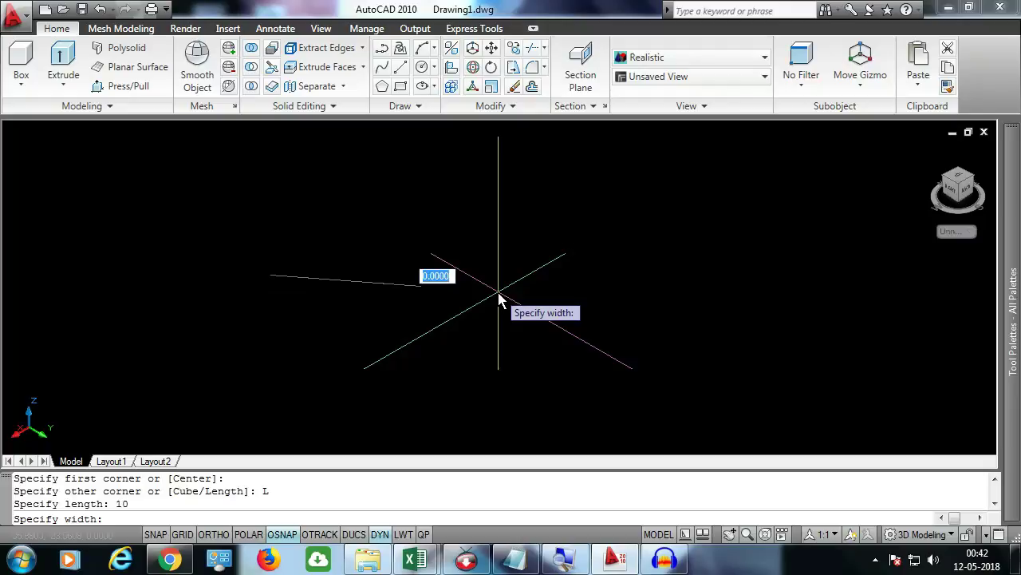
key(Return)
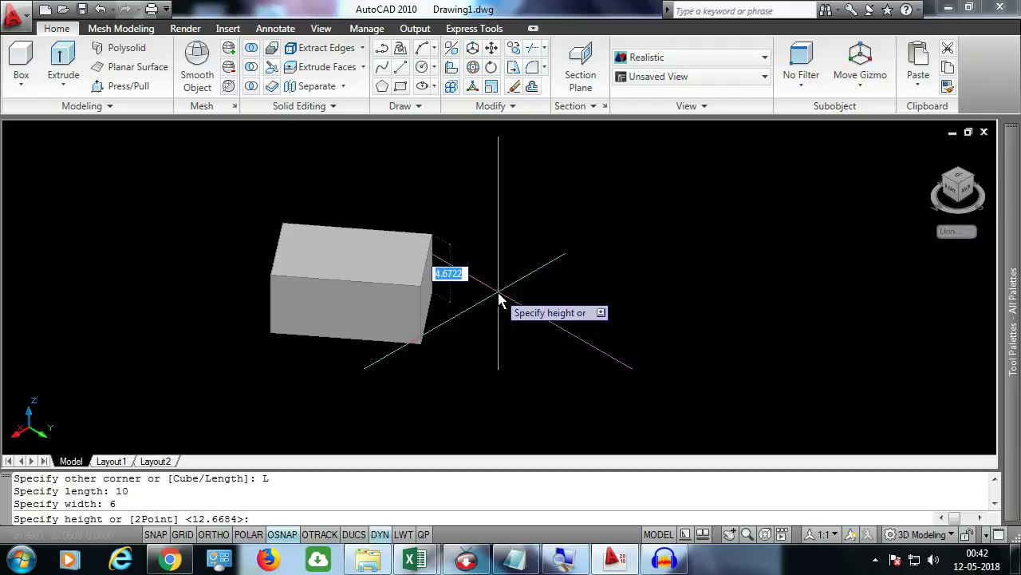
text(5)
key(Return)
click(346, 314)
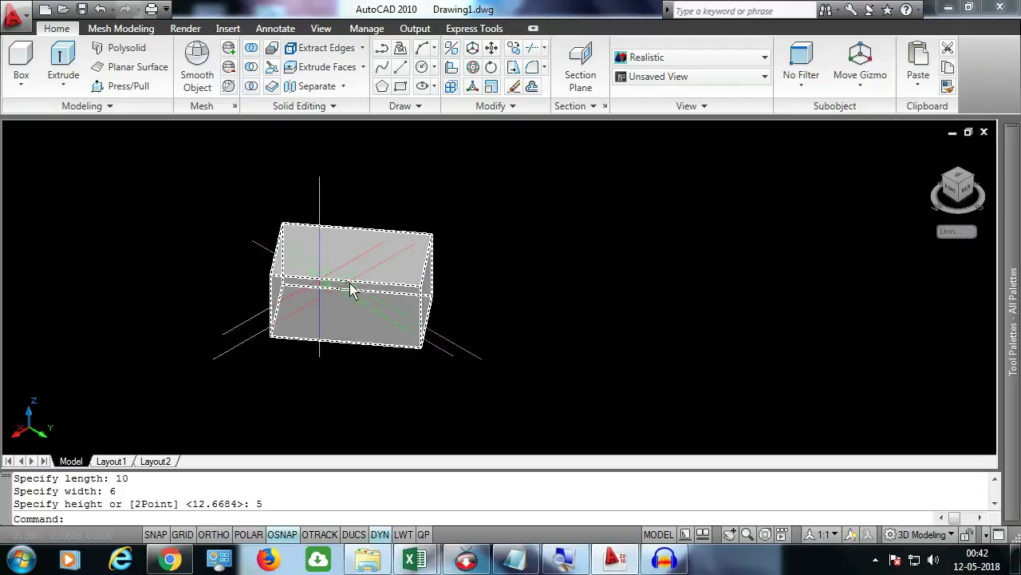
View from Top, then Southwest Isometric, zoom in, and delete the box
click(689, 88)
click(638, 95)
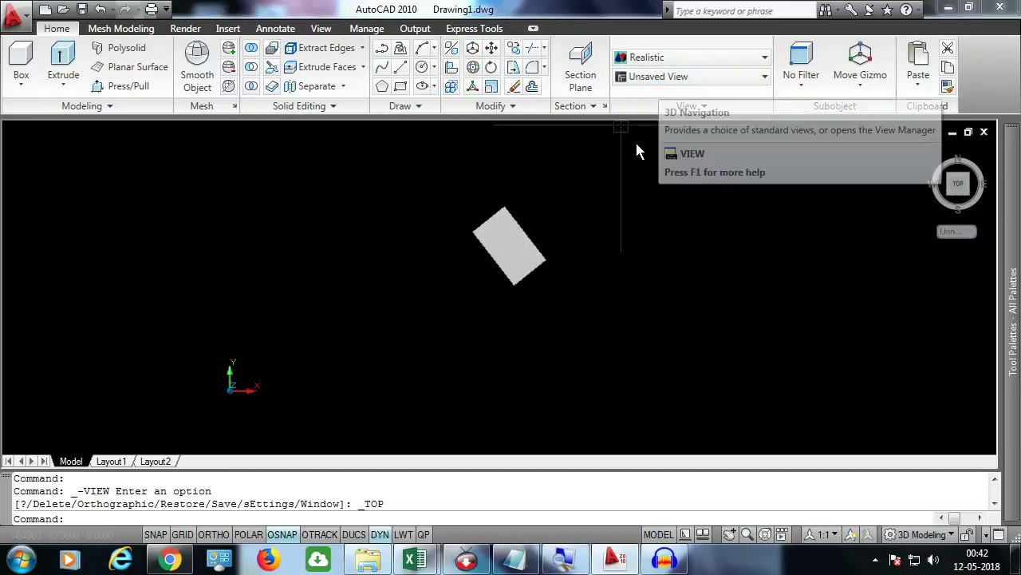
click(691, 79)
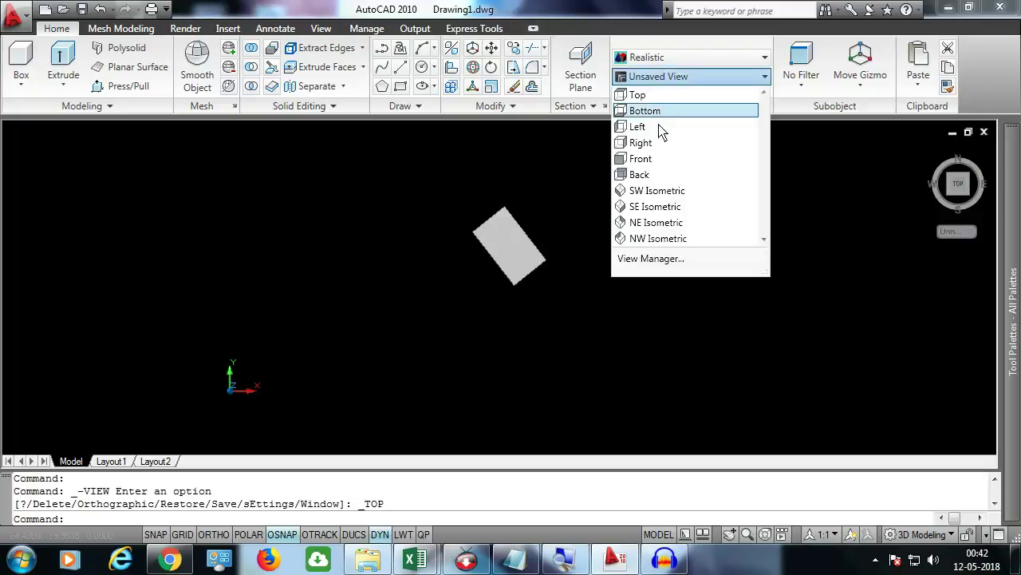
click(652, 190)
scroll(511, 310, up, 2)
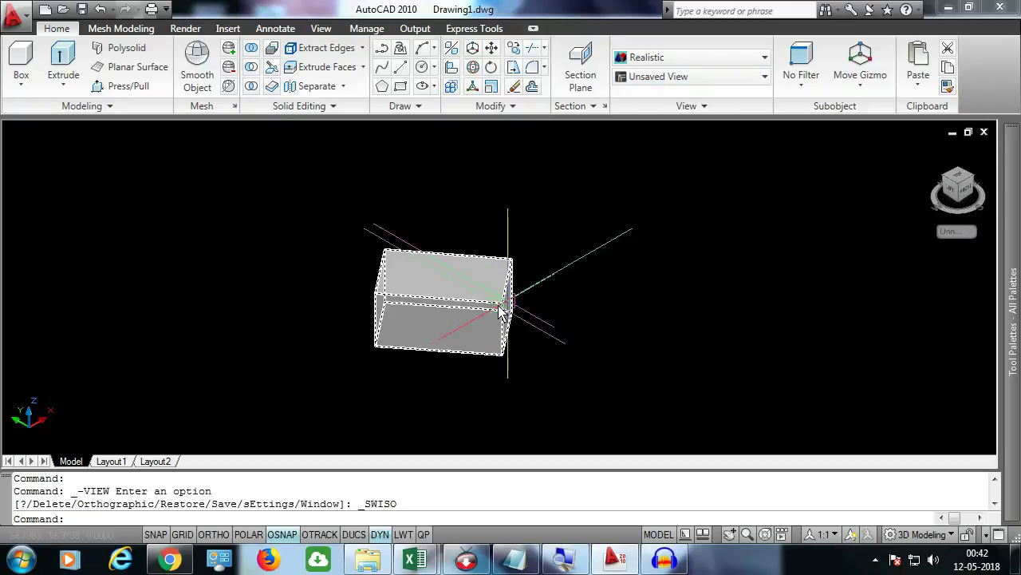
scroll(506, 299, up, 4)
click(520, 307)
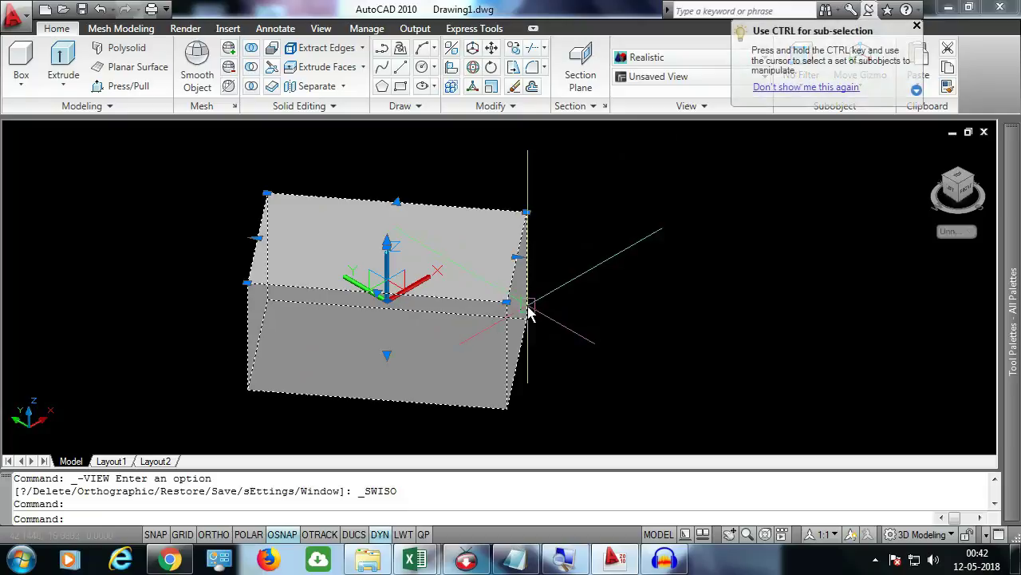
key(Delete)
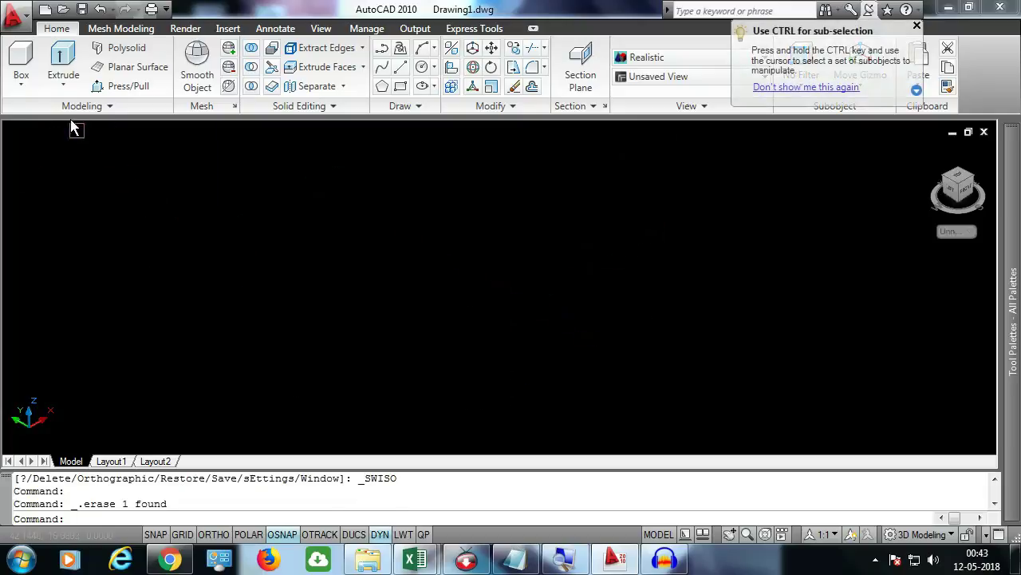
Draw a box by length with Ortho on: length 6, width 4, height 5
click(22, 83)
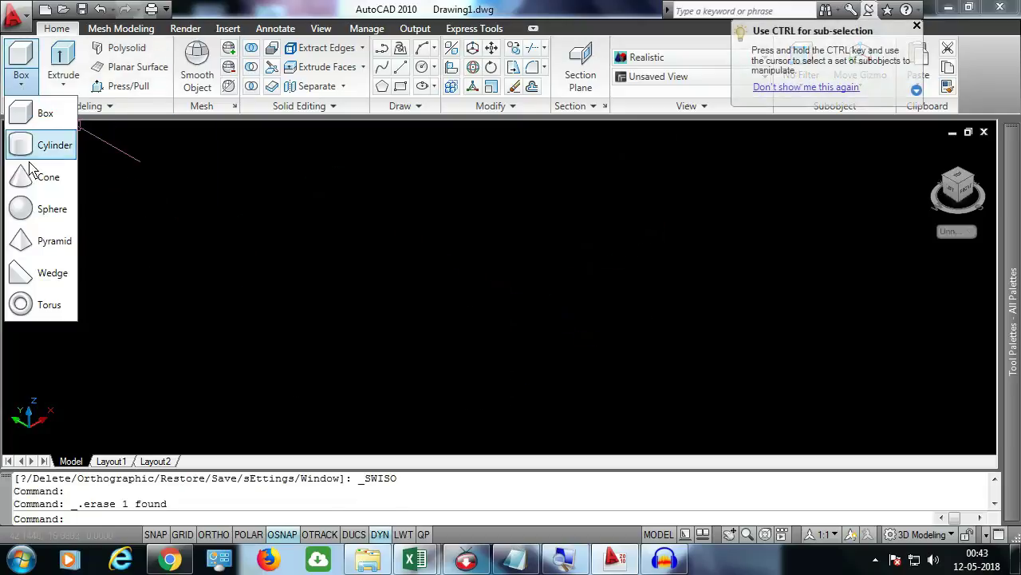
click(43, 120)
click(359, 348)
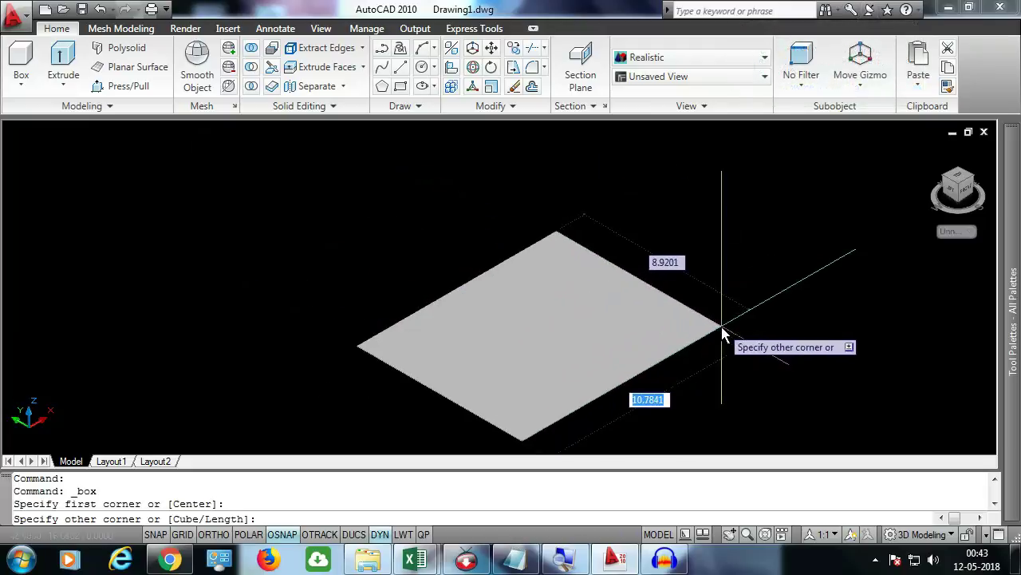
text(L)
key(Return)
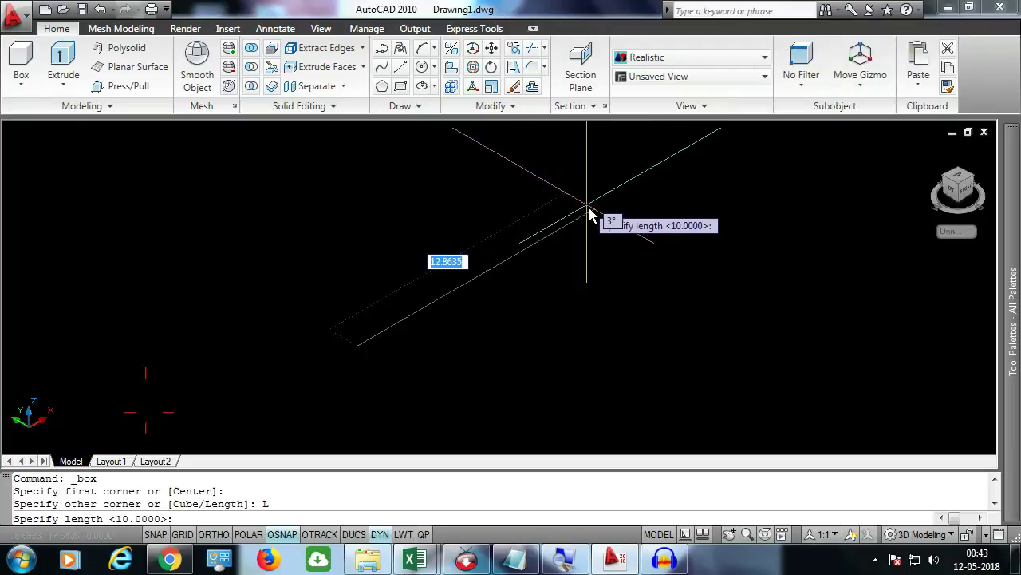
key(F8)
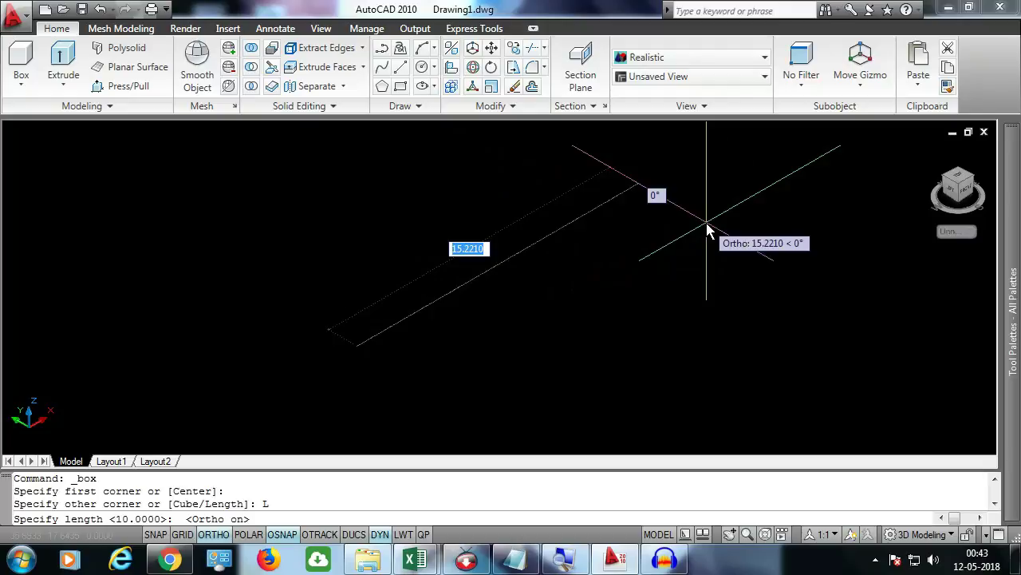
text(6)
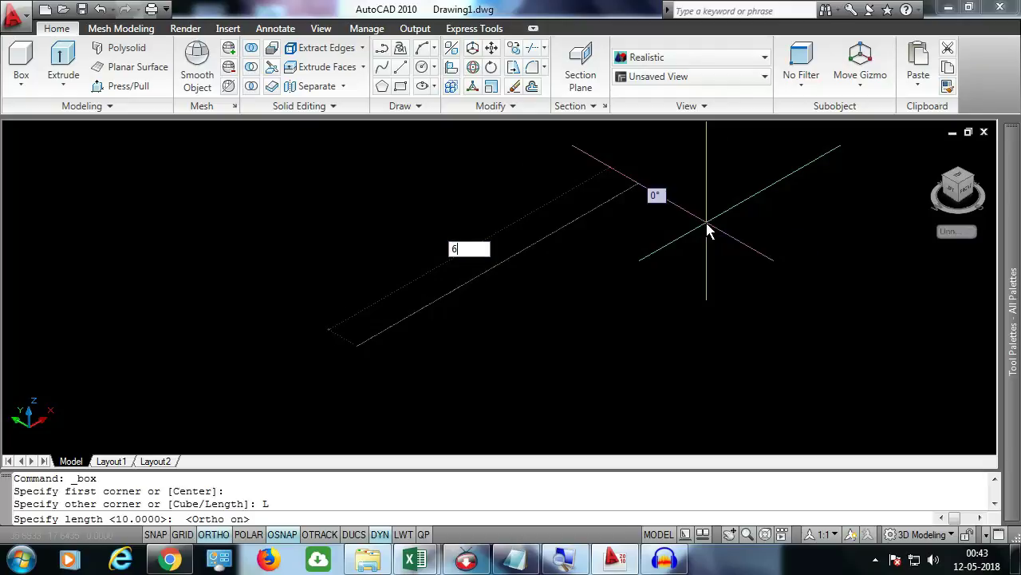
key(Return)
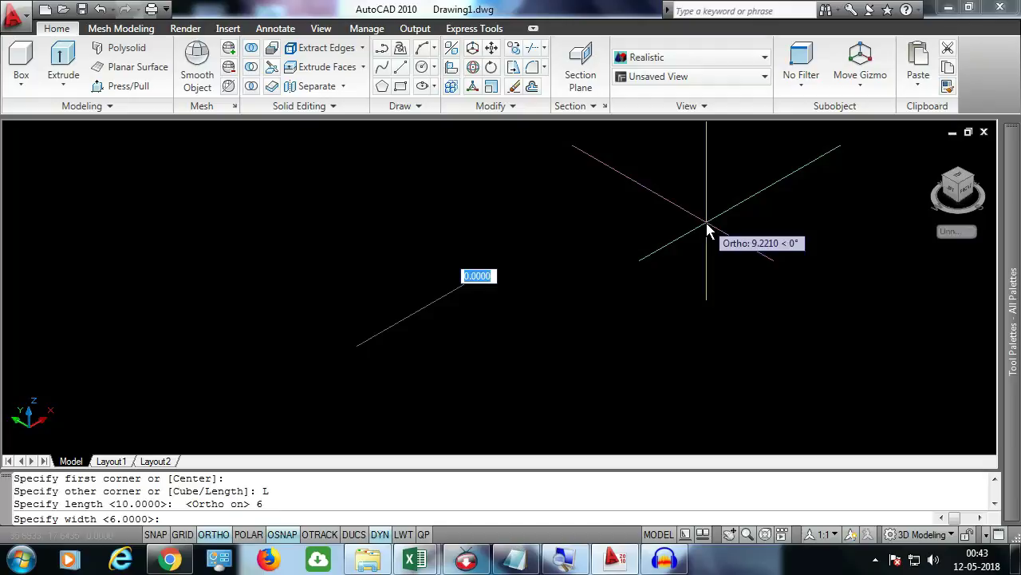
text(4)
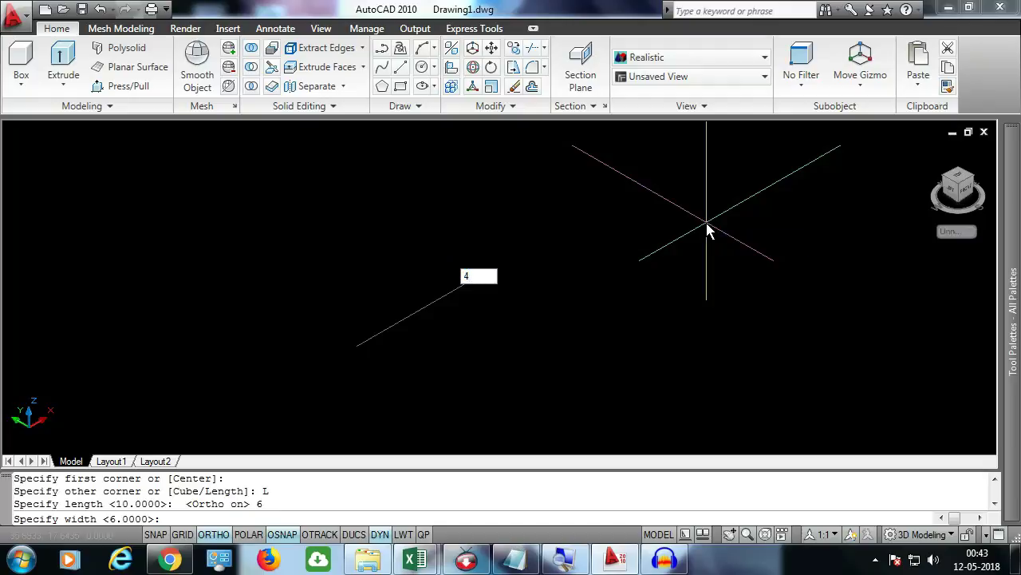
key(Return)
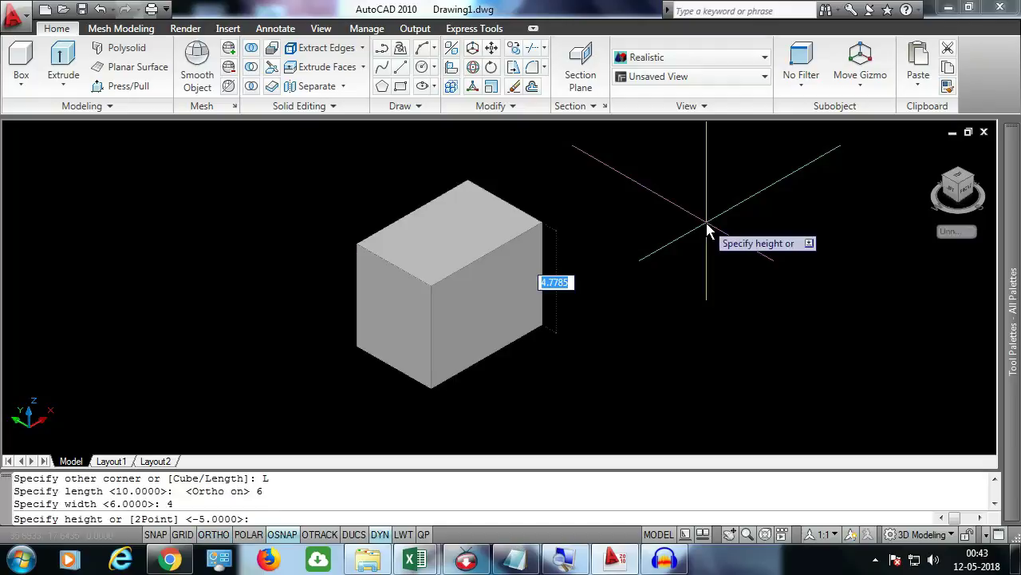
text(5)
key(Return)
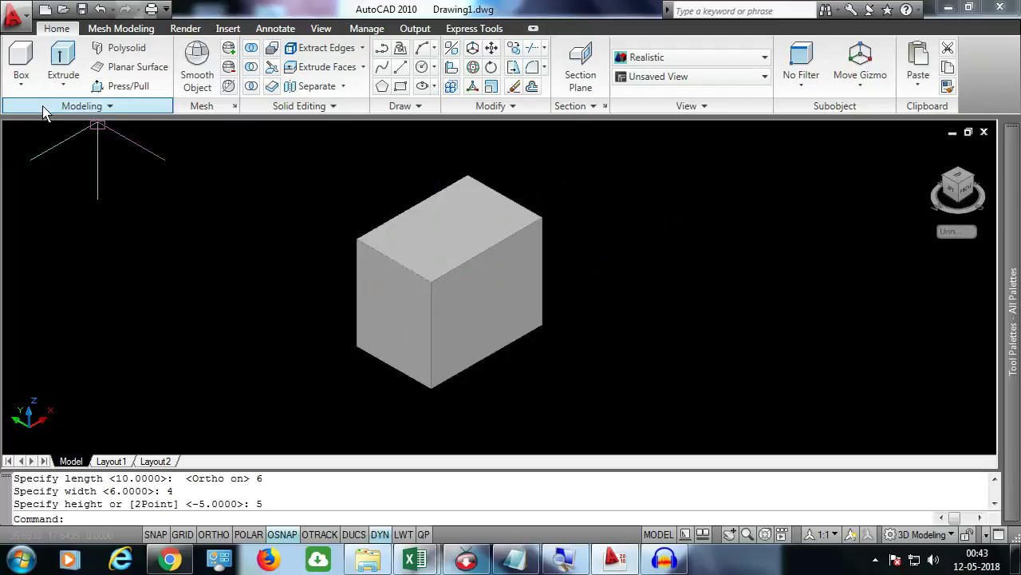
Place a cylinder of radius 3 and height 6 to the right of the box
click(21, 81)
click(40, 148)
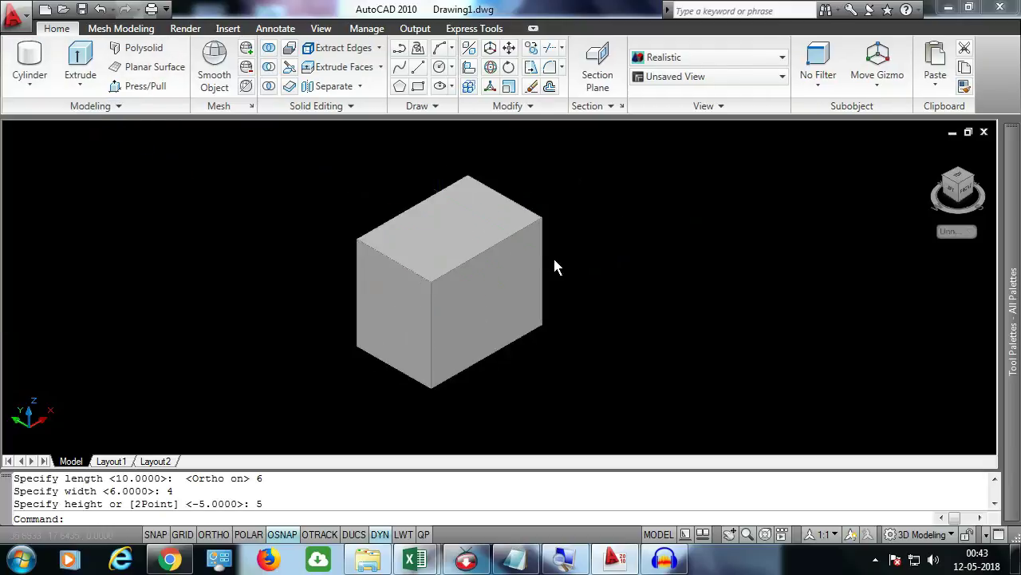
click(673, 272)
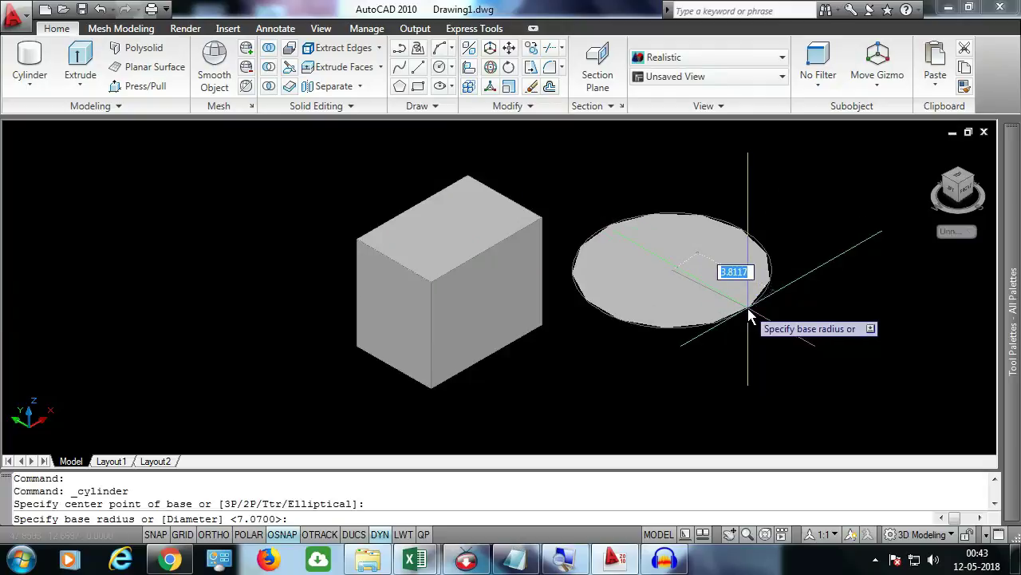
text(3)
key(Return)
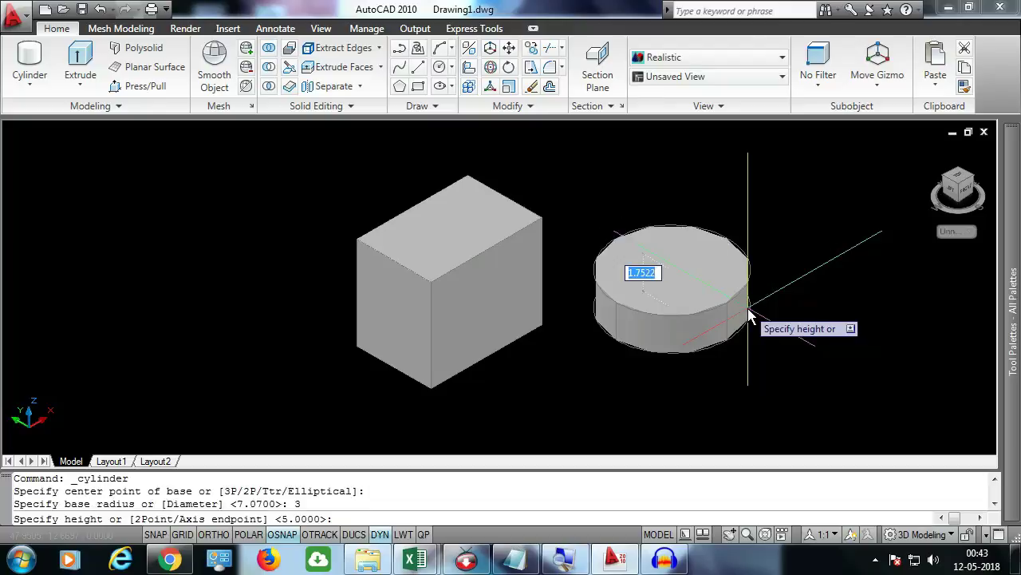
key(Return)
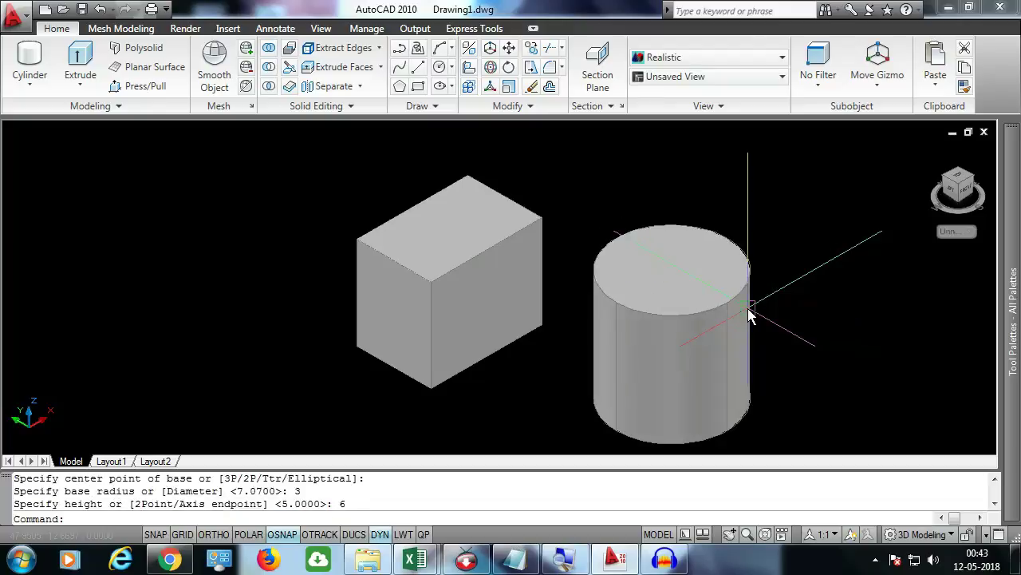
Erase the box and cylinder together using a crossing selection window
click(788, 230)
click(391, 328)
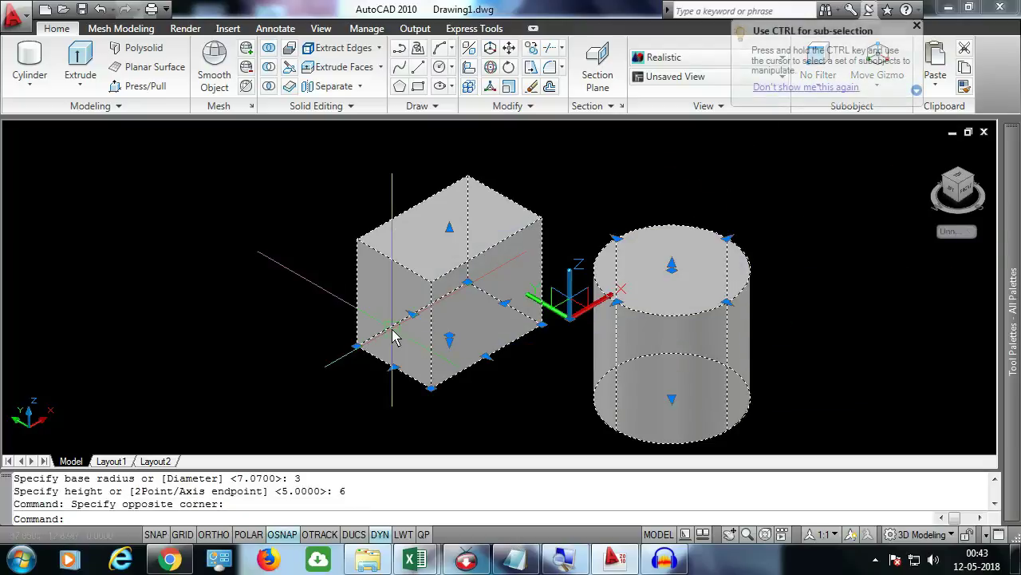
key(Delete)
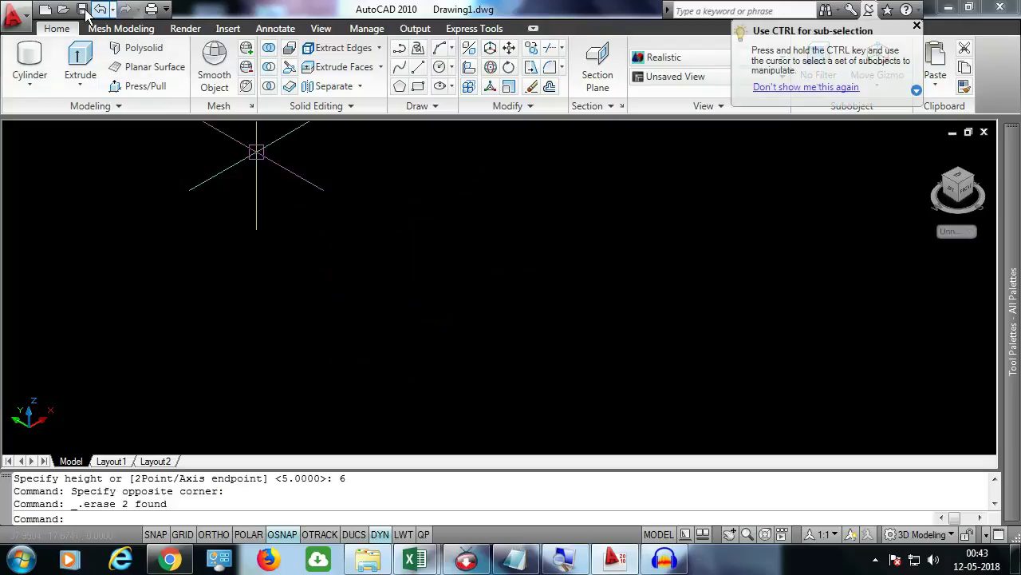
Browse the primitives list and the Extrude tools without choosing anything
click(30, 78)
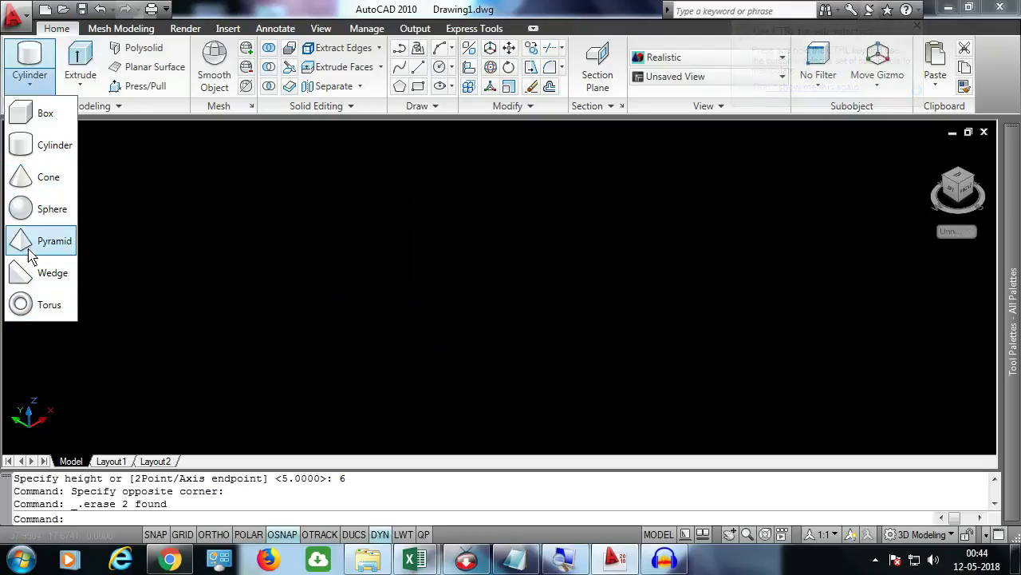
click(194, 206)
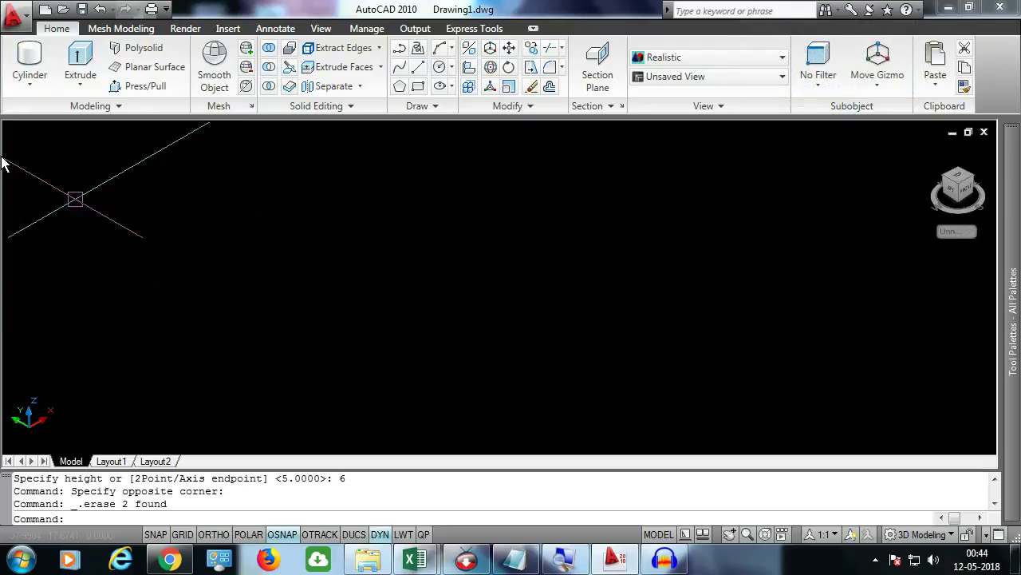
click(86, 93)
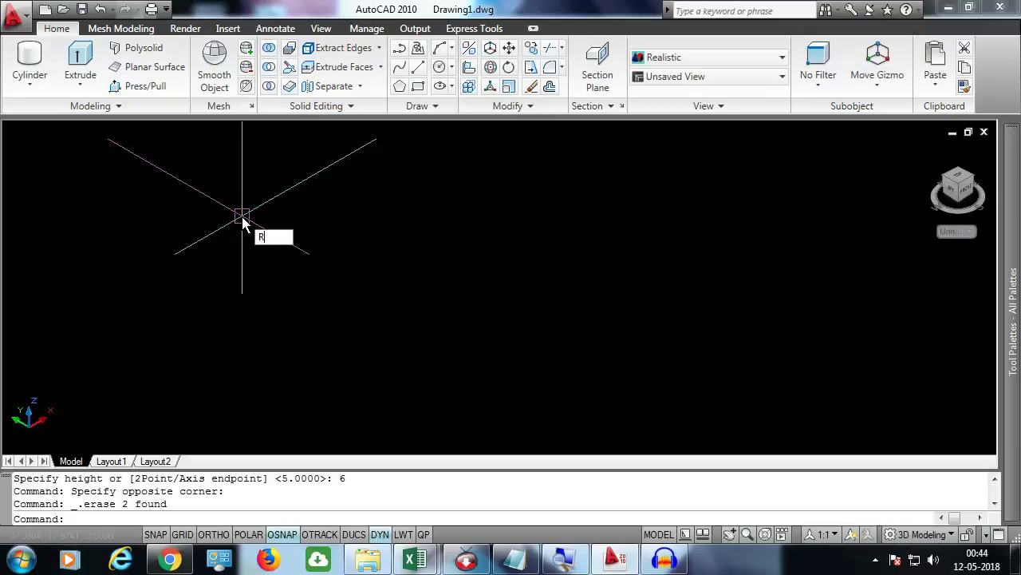
Draw a 20 by 10 rectangle using the rectangle's Dimensions option
text(EC)
key(Return)
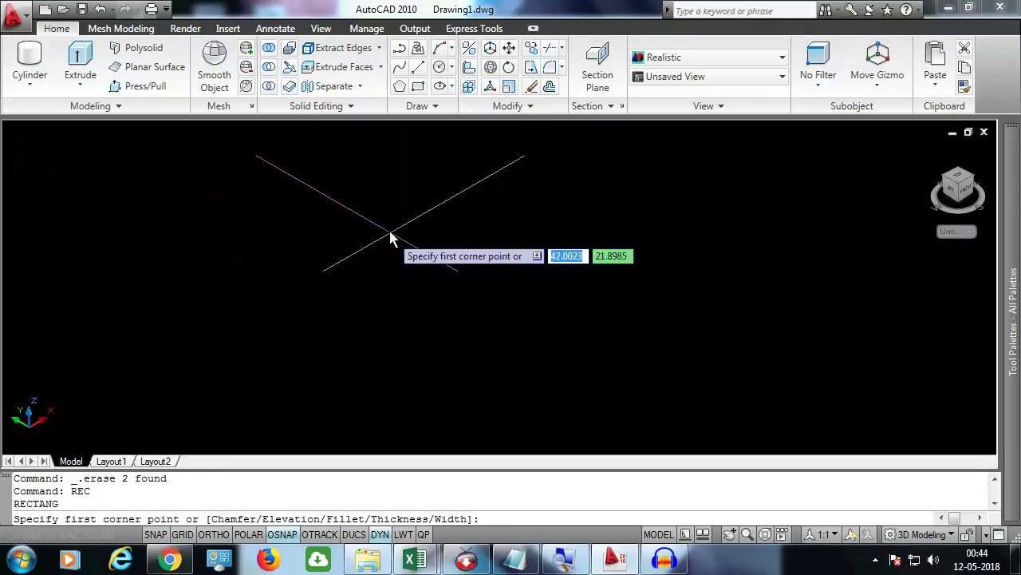
click(357, 195)
text(D)
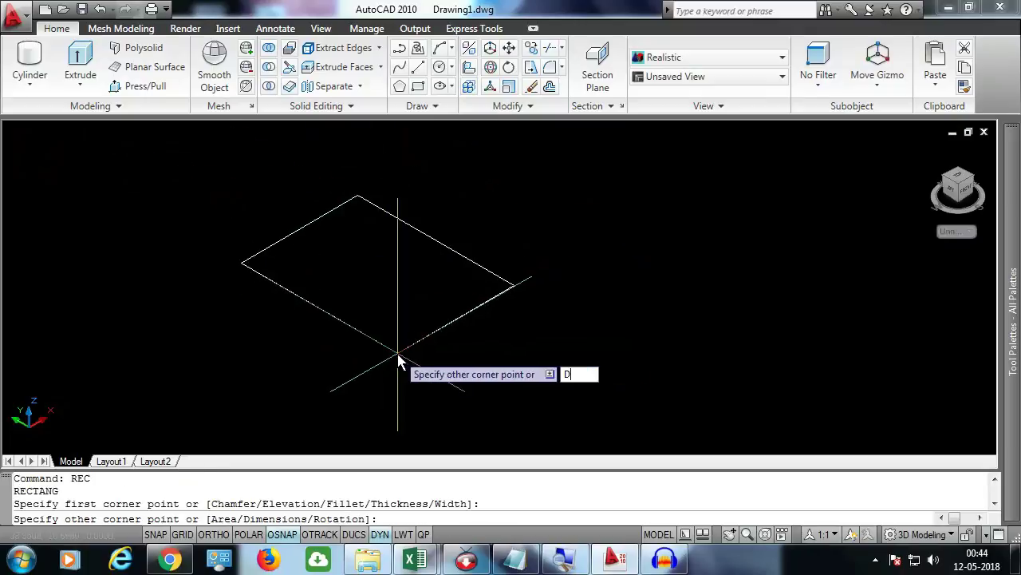
key(Return)
text(0)
key(Return)
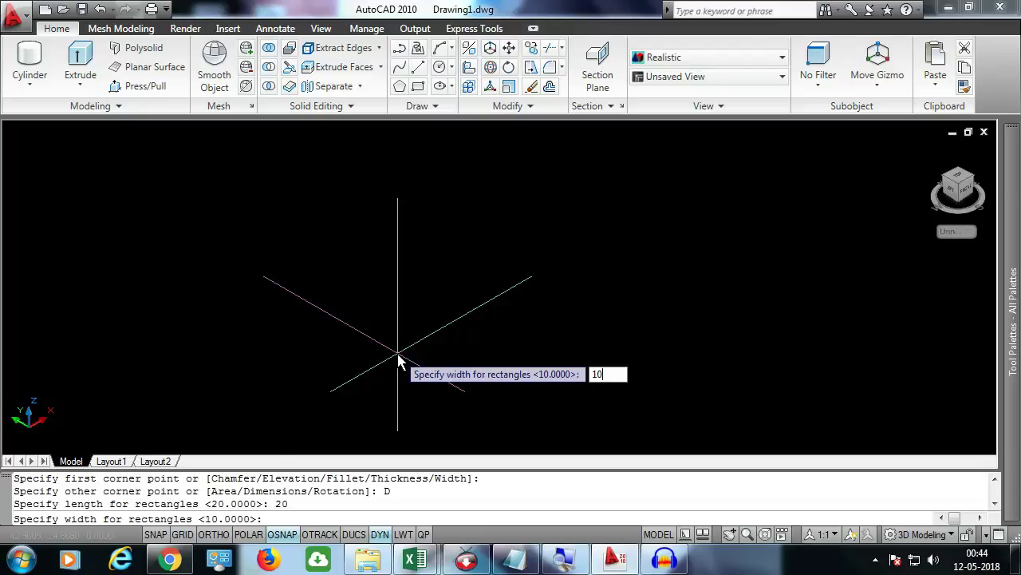
key(Return)
click(342, 309)
scroll(337, 378, up, 3)
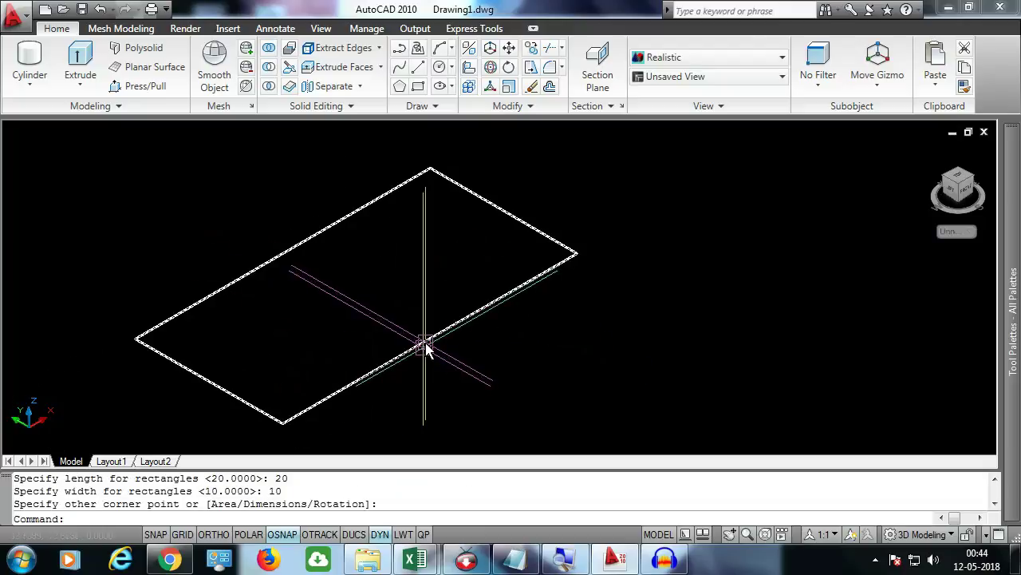
Extrude the rectangle into a solid block with a picked height
click(80, 64)
click(272, 257)
key(Return)
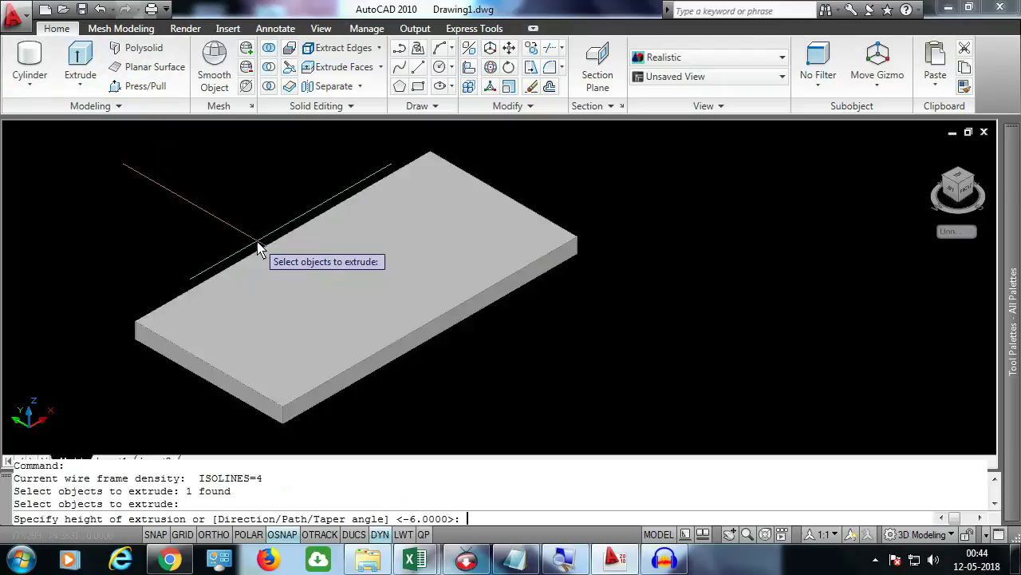
click(283, 252)
scroll(321, 334, down, 2)
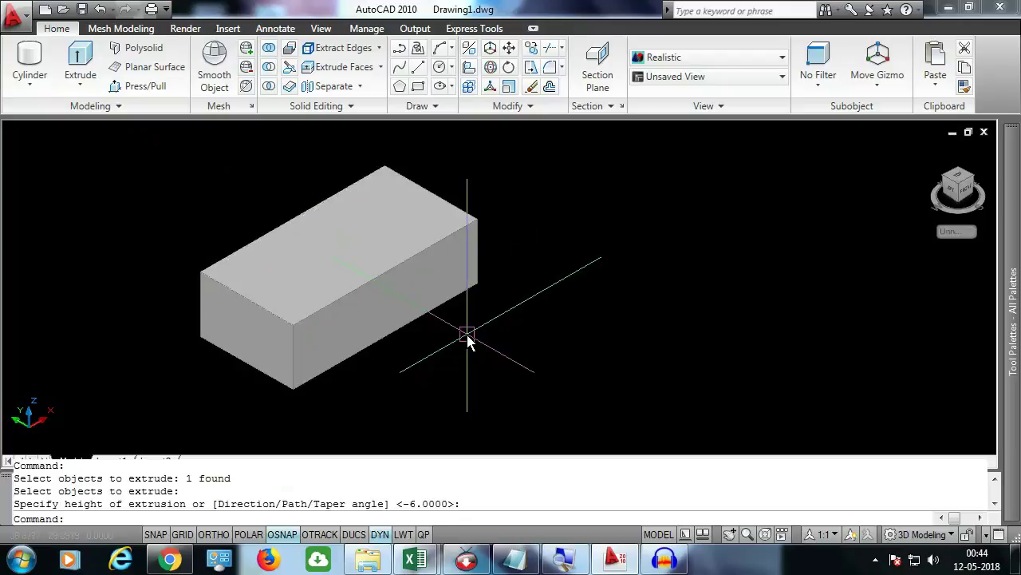
text(c)
key(Return)
Center a circle at the block's end and extrude it with EXT into a short cylinder
click(487, 284)
text(EXT)
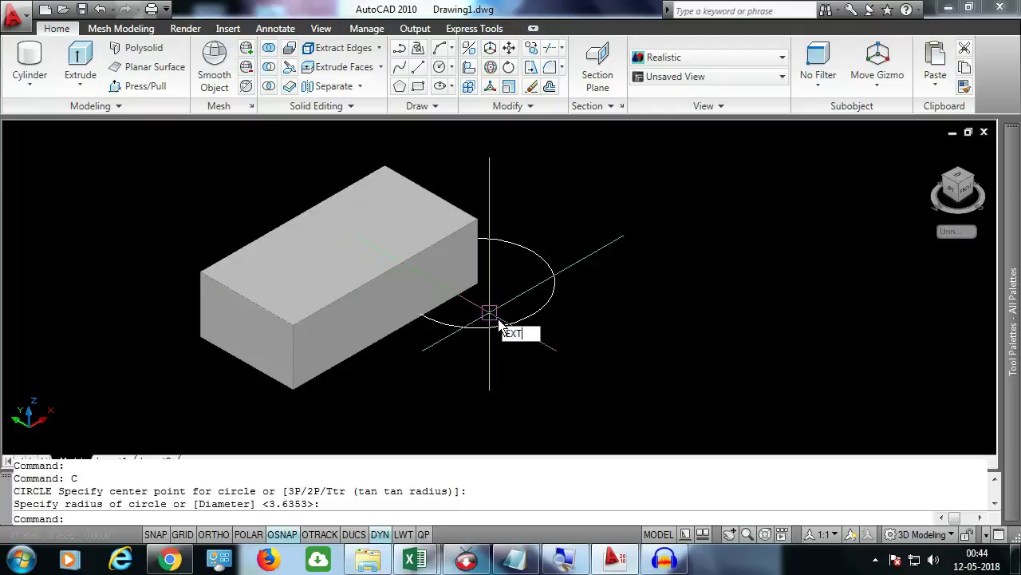
text(\)
key(Return)
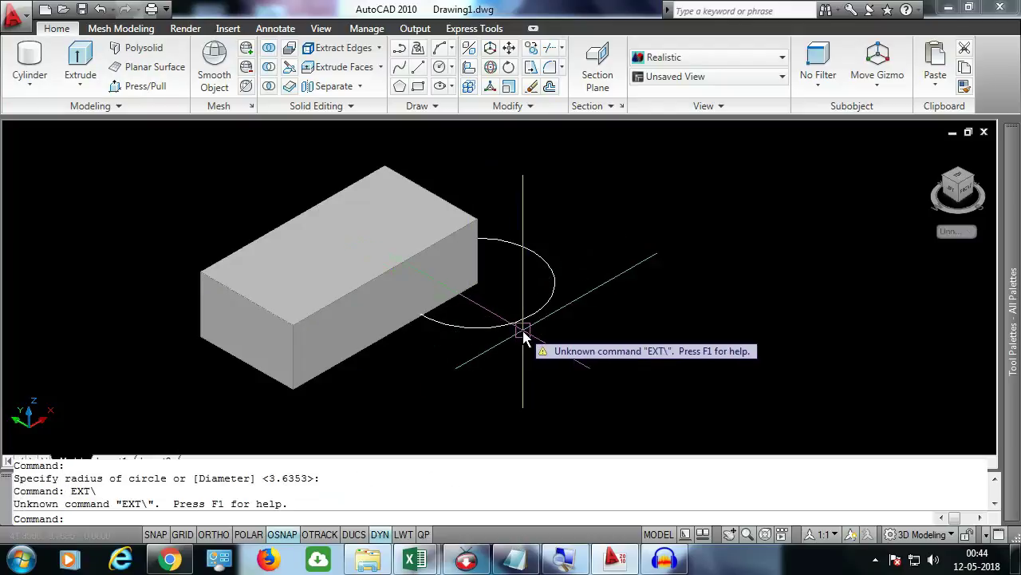
text(EXT)
key(Return)
click(521, 325)
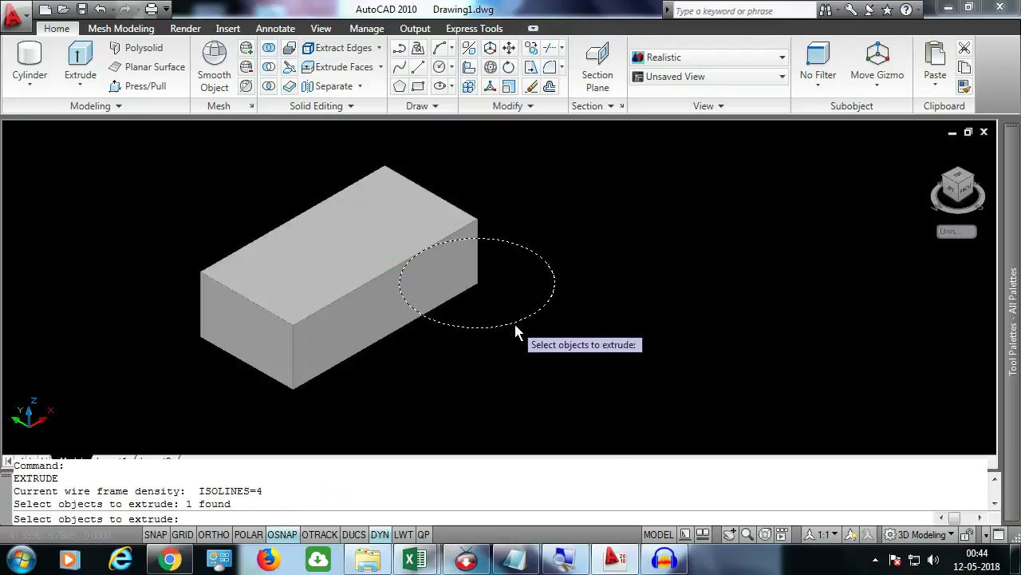
key(Return)
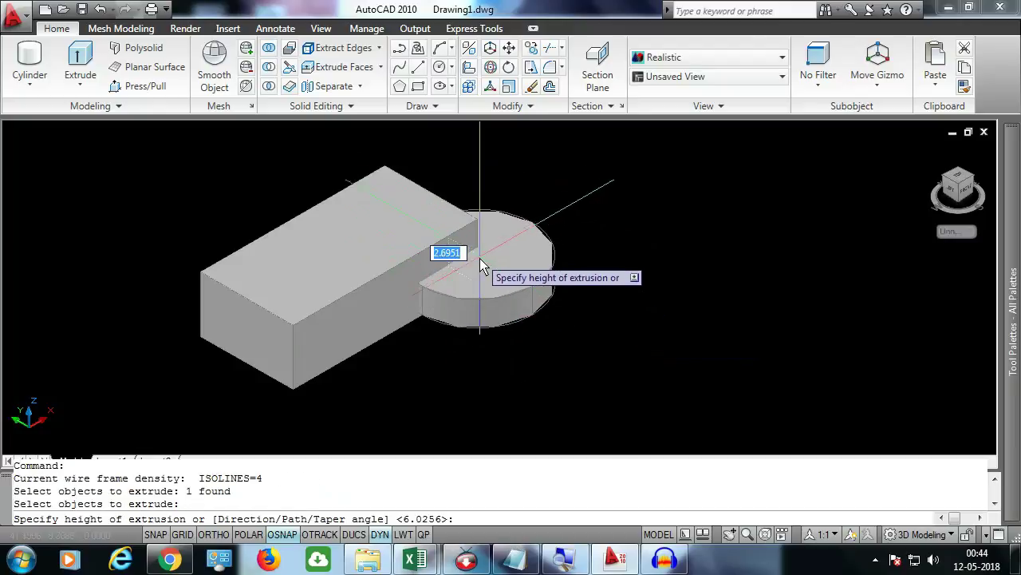
click(486, 255)
scroll(486, 255, up, 3)
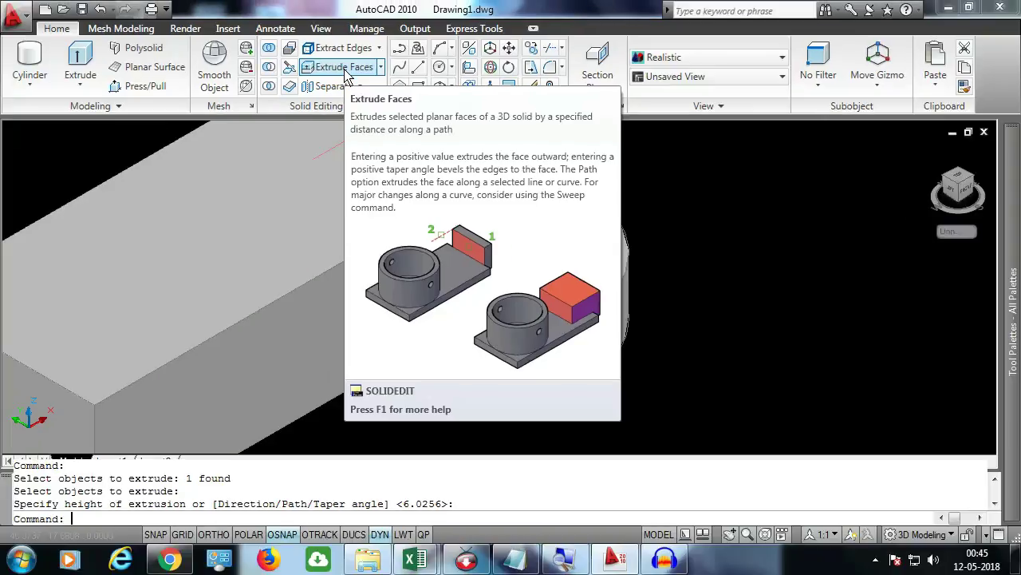
Try Extrude Faces on the cylinder's top face, then cancel it
click(347, 70)
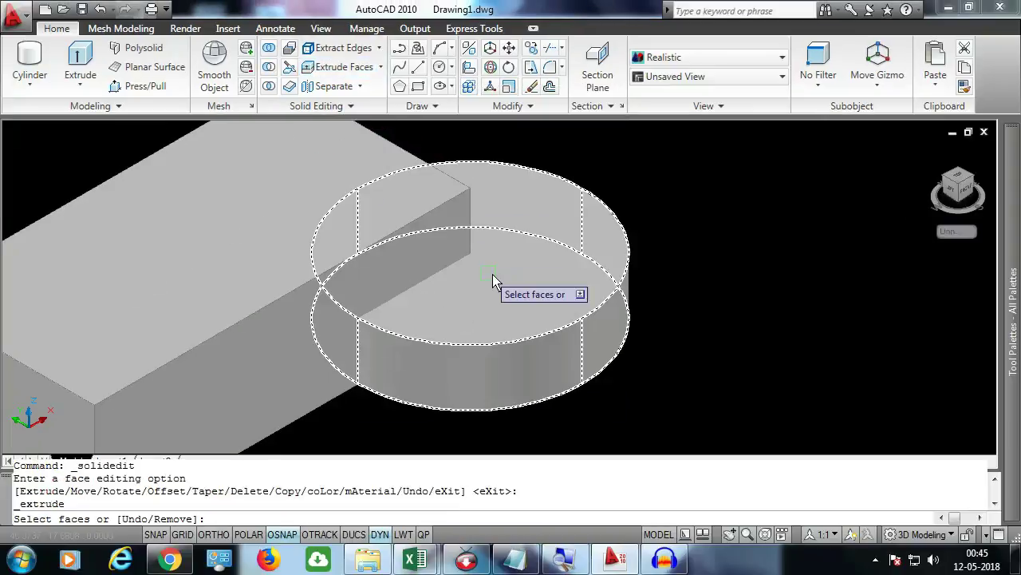
click(512, 277)
right_click(512, 277)
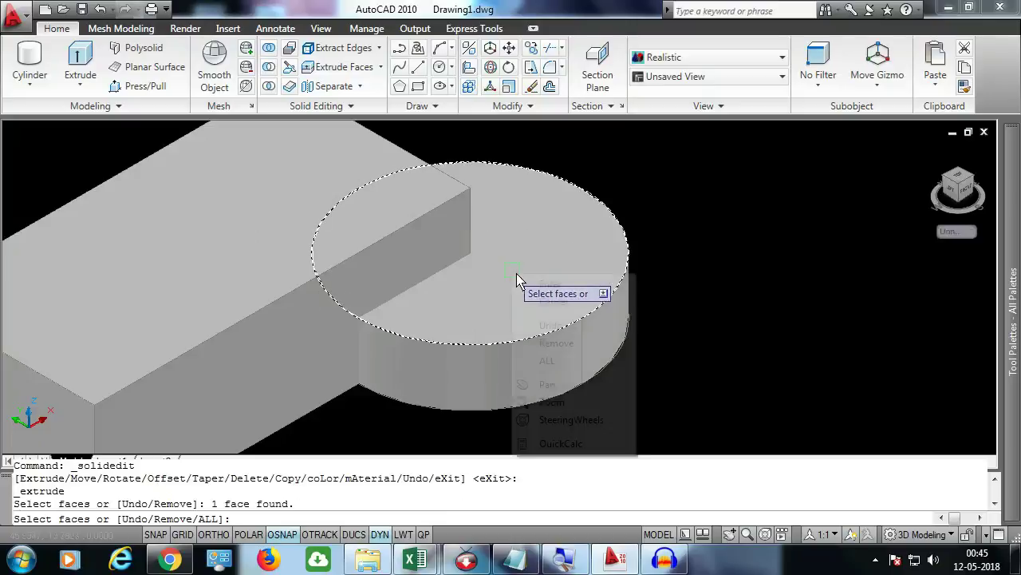
key(Escape)
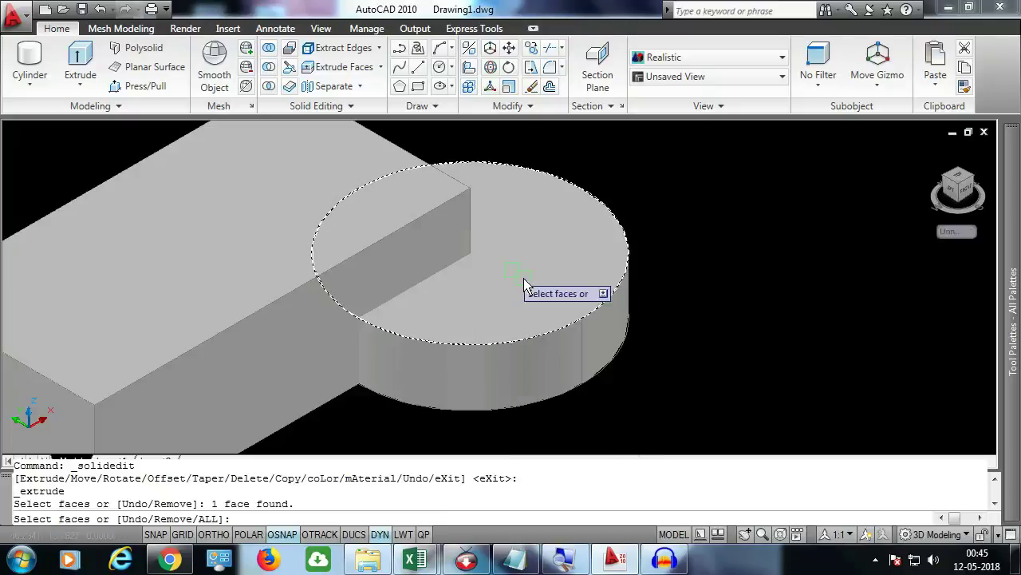
key(Escape)
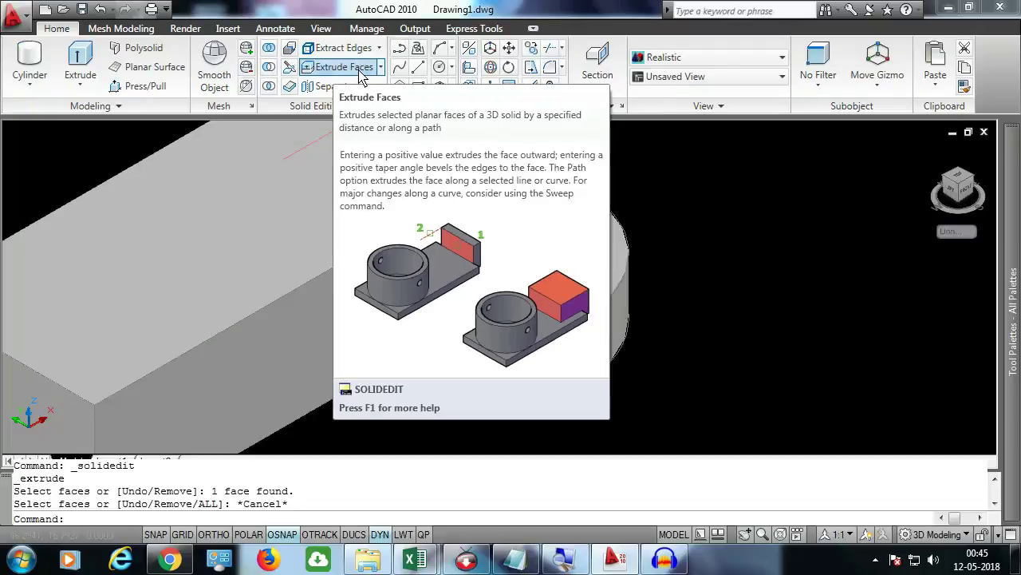
Extrude the cylinder's top face upward by a two-point height with zero taper
click(361, 73)
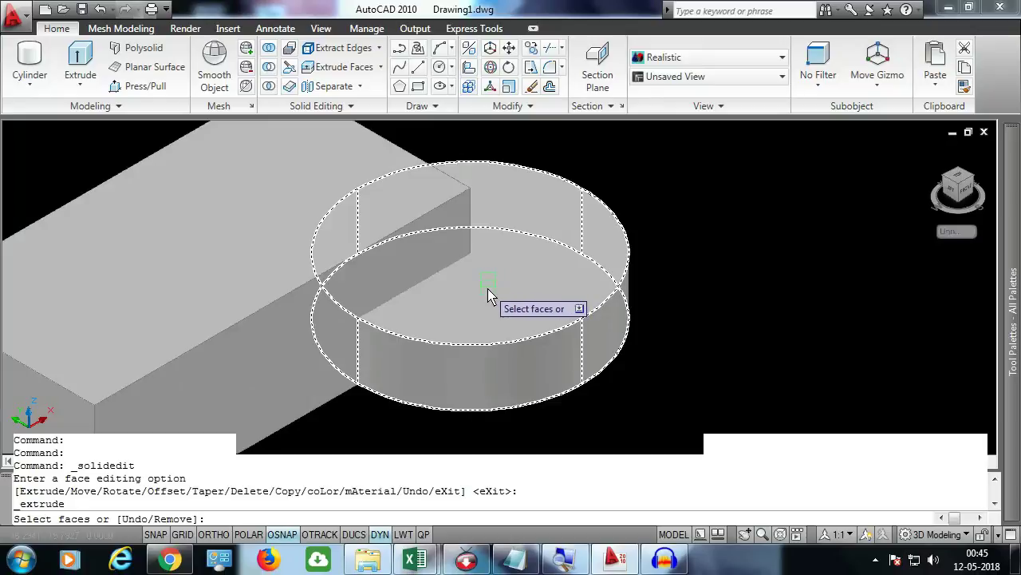
click(489, 295)
right_click(497, 282)
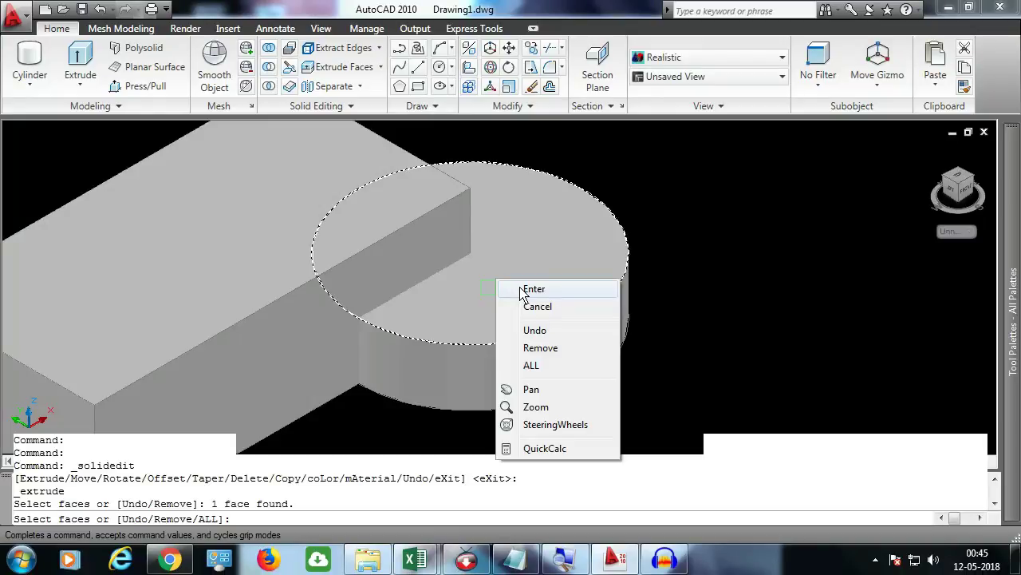
click(533, 289)
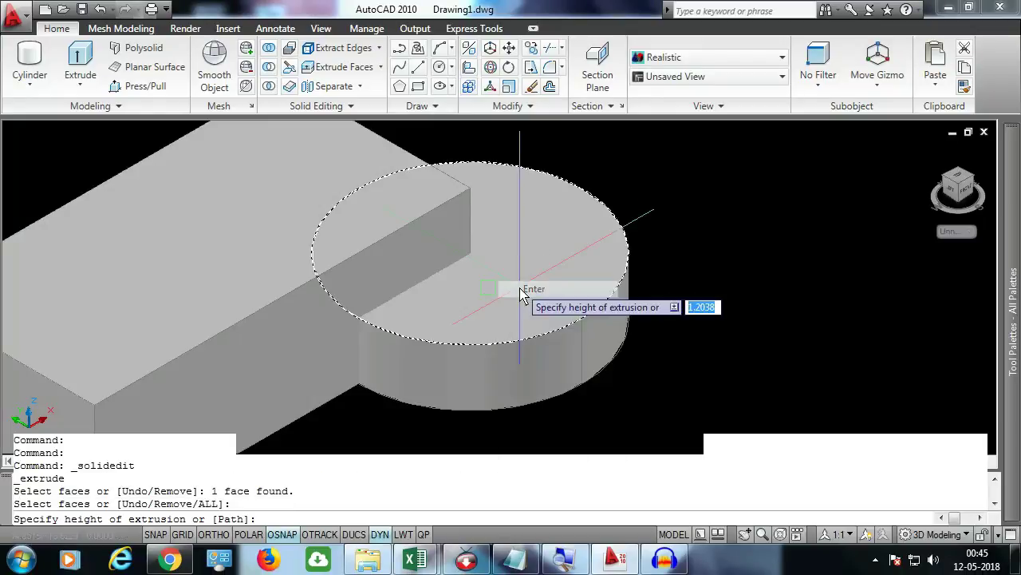
click(470, 257)
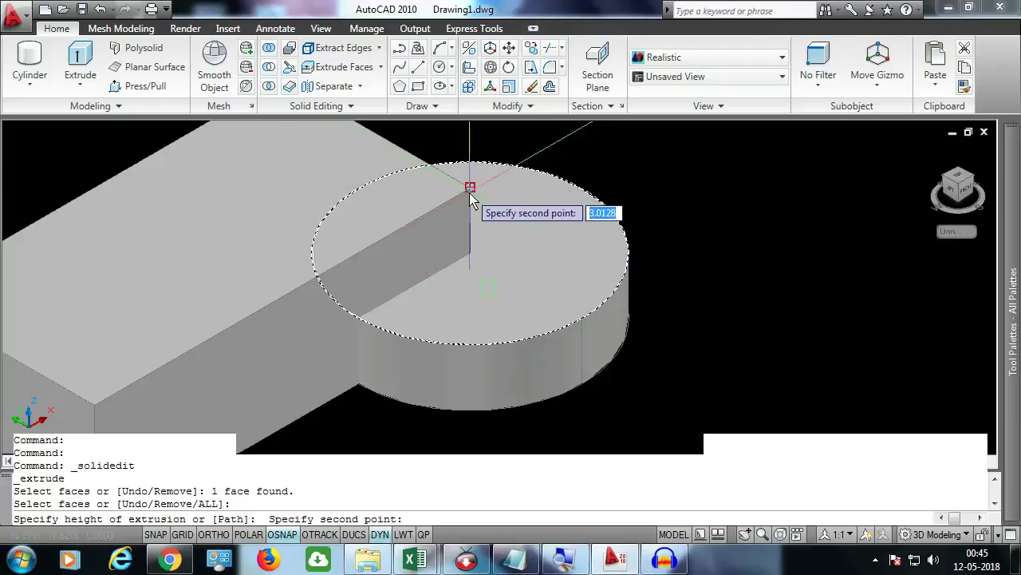
click(470, 195)
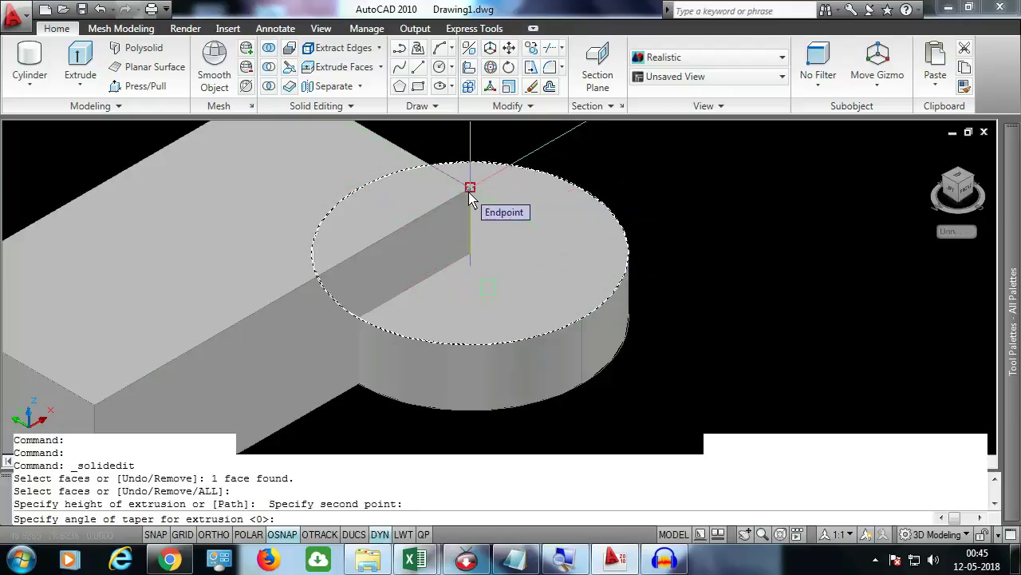
key(Return)
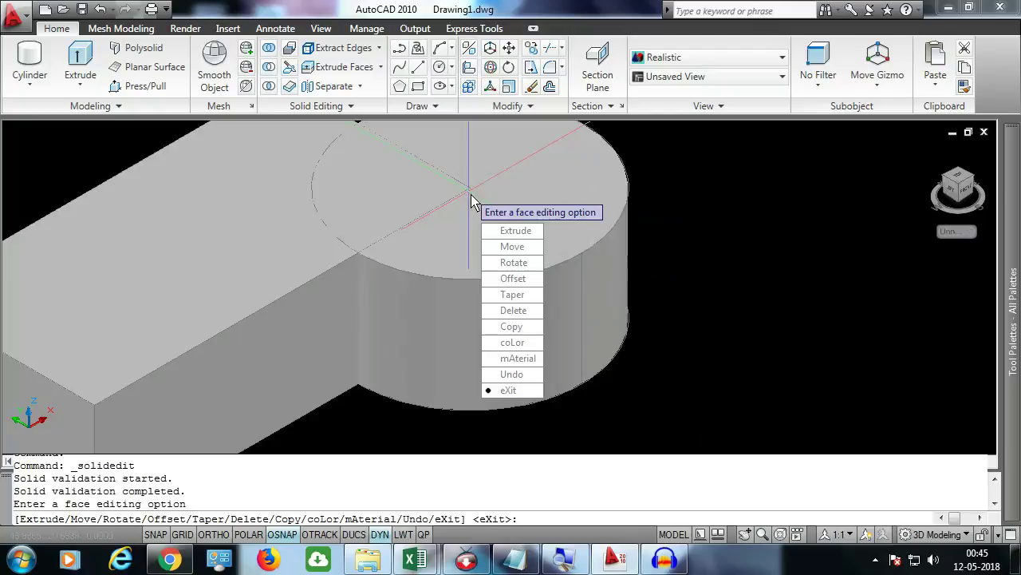
key(Escape)
scroll(495, 247, down, 2)
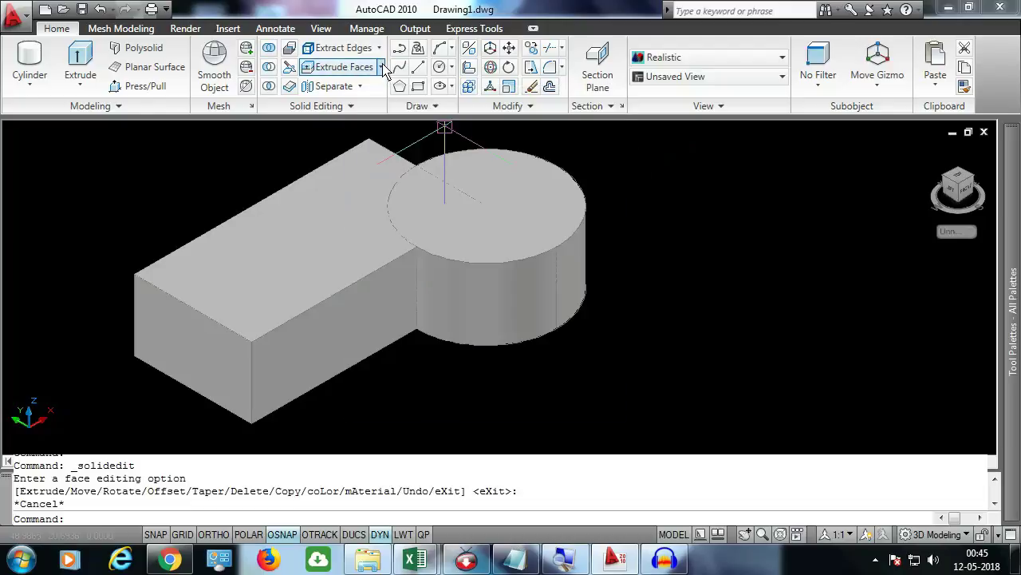
Extrude the cylinder's top face by -2 so it sits below the box top
click(383, 67)
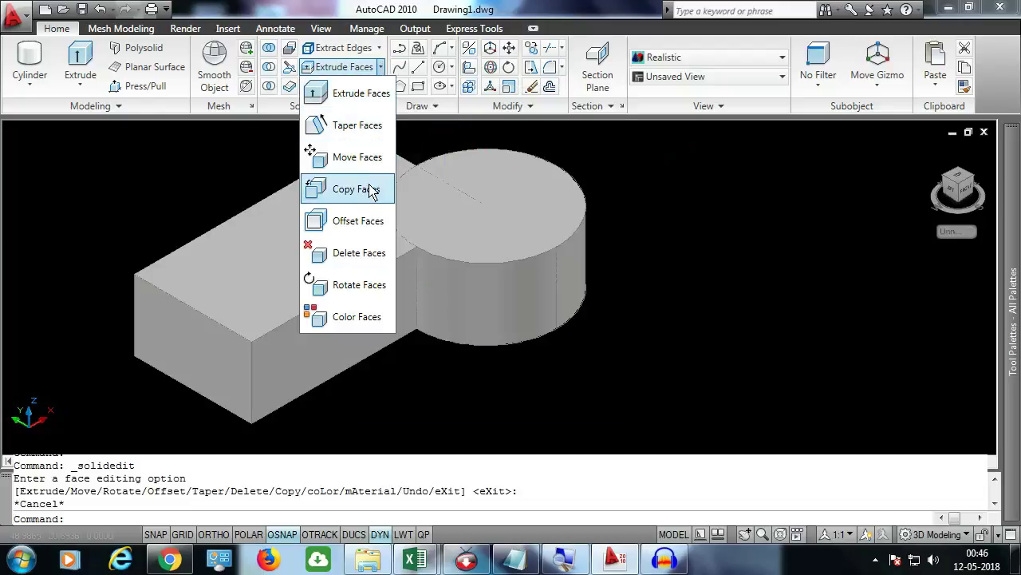
double_click(384, 69)
double_click(384, 70)
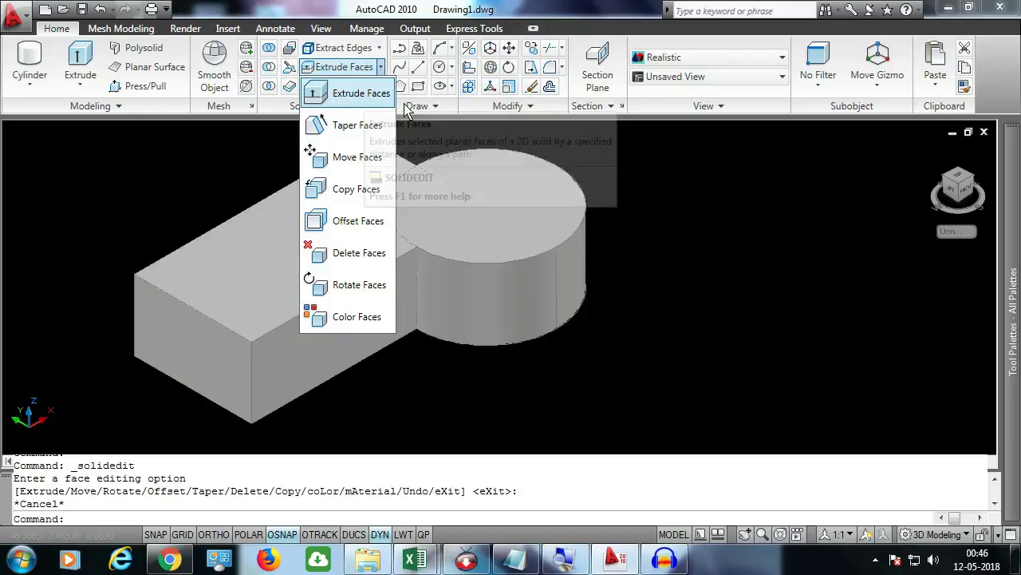
click(666, 259)
click(684, 275)
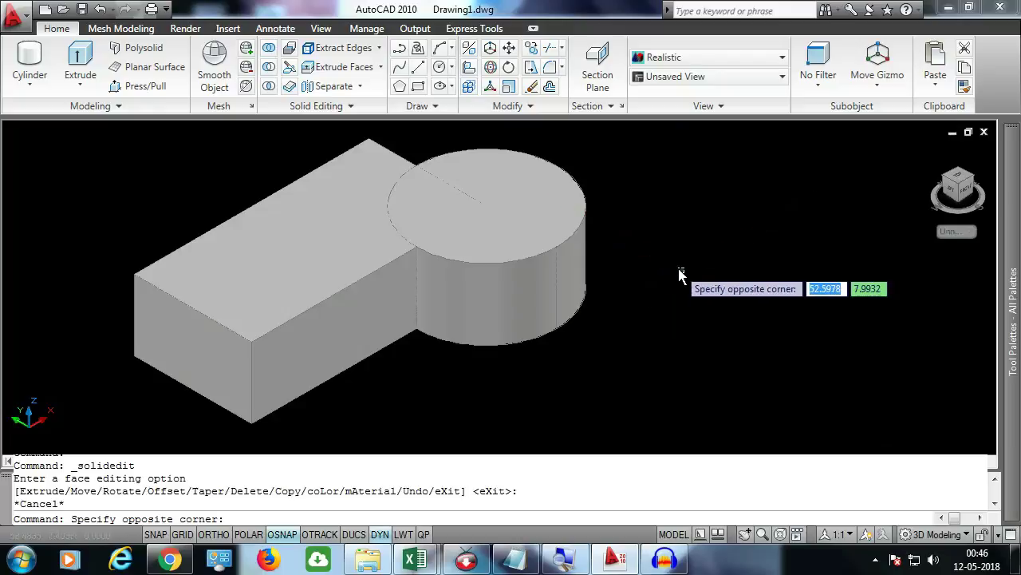
click(335, 67)
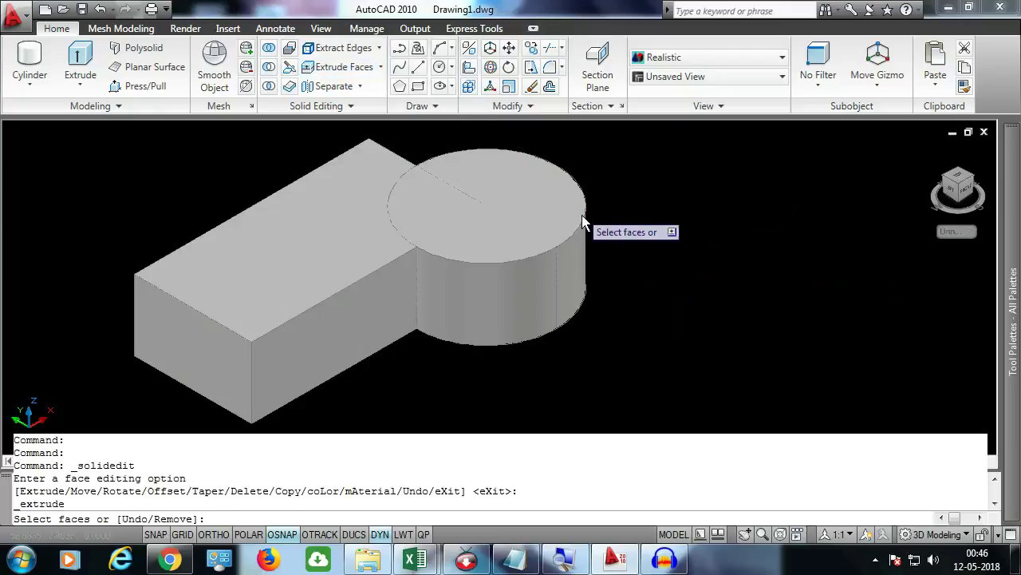
click(525, 201)
right_click(526, 201)
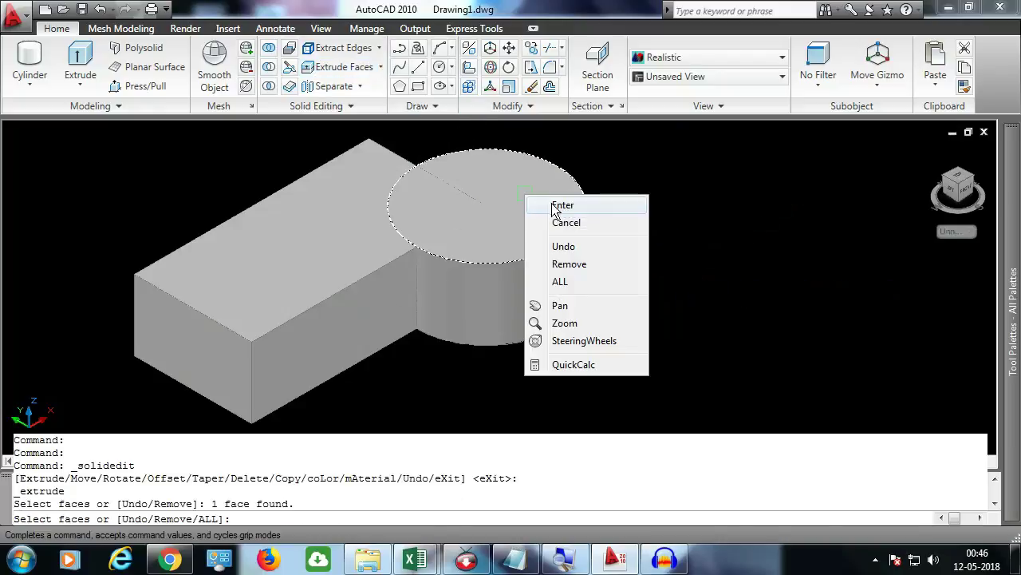
click(562, 205)
text(-2)
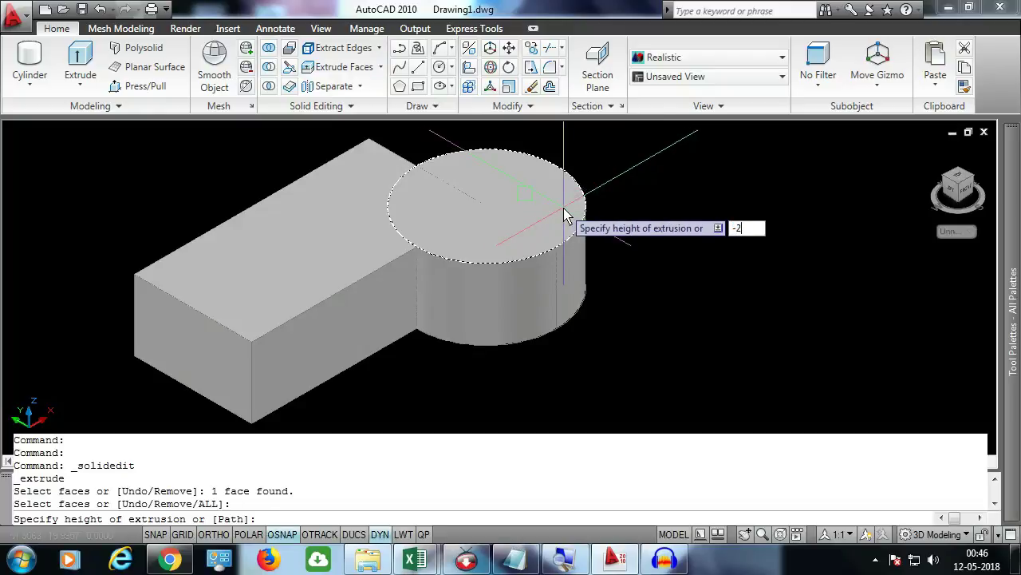
key(Return)
key(Return)
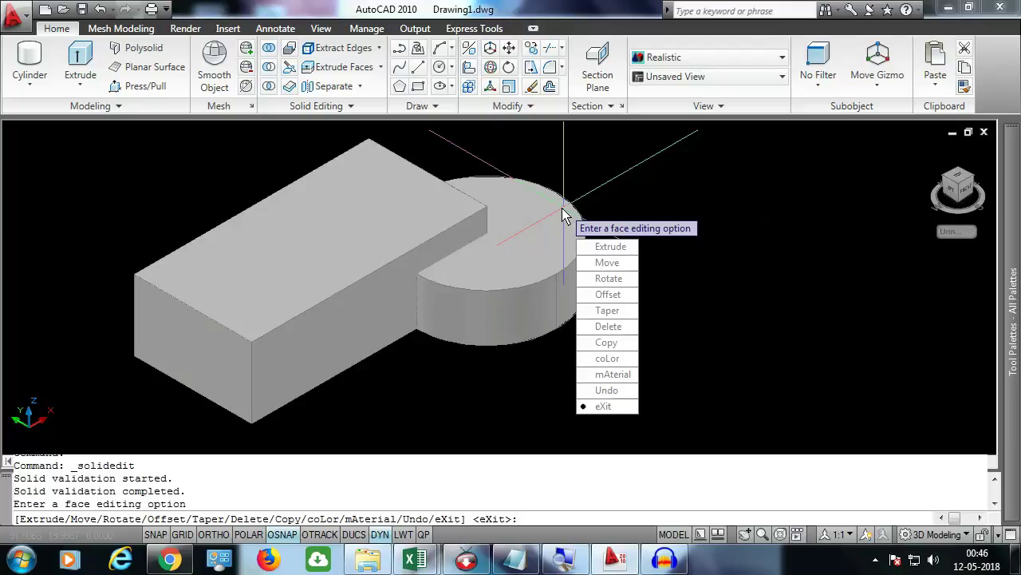
key(Escape)
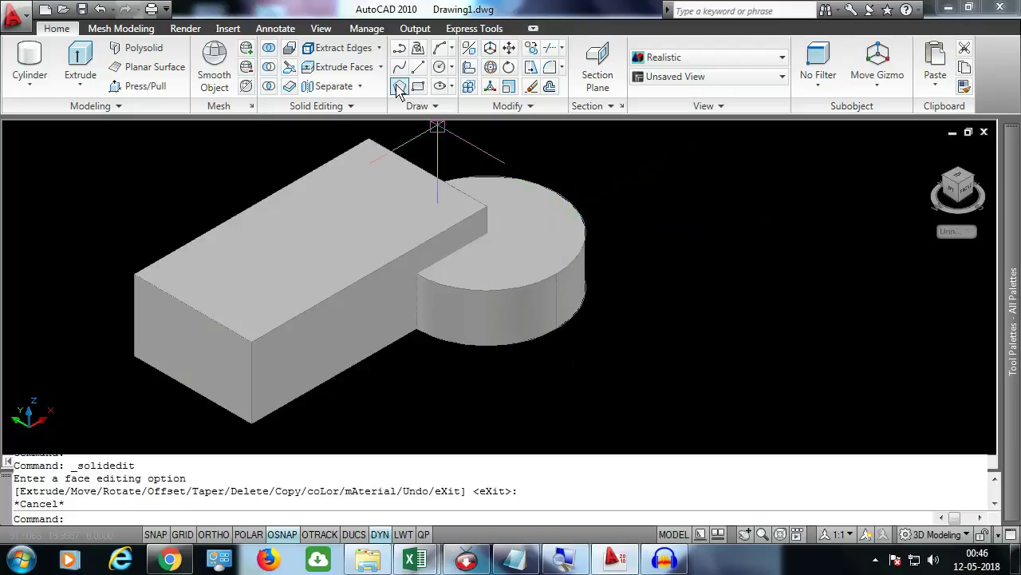
click(335, 67)
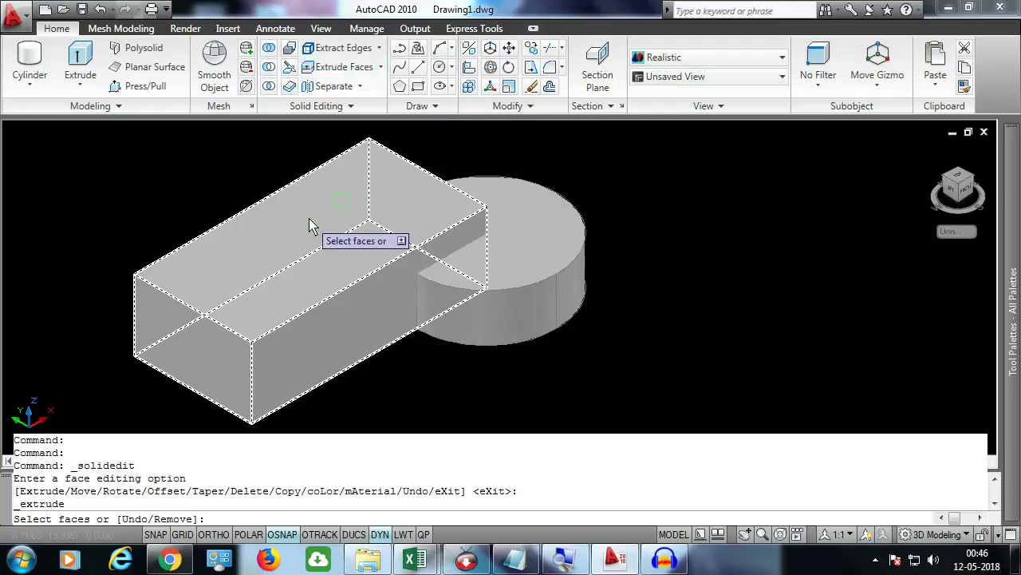
click(310, 225)
right_click(310, 218)
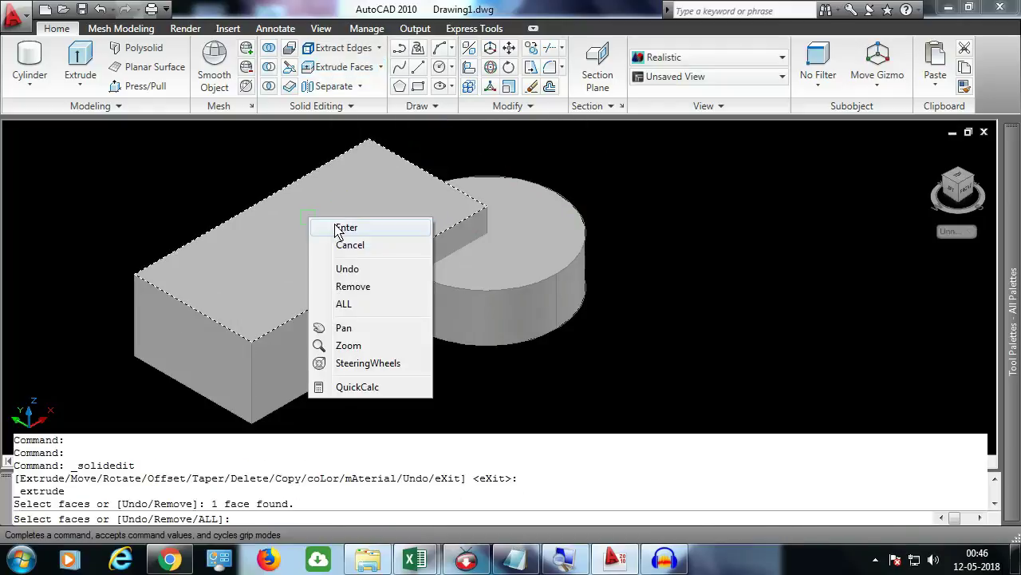
click(338, 229)
text(2)
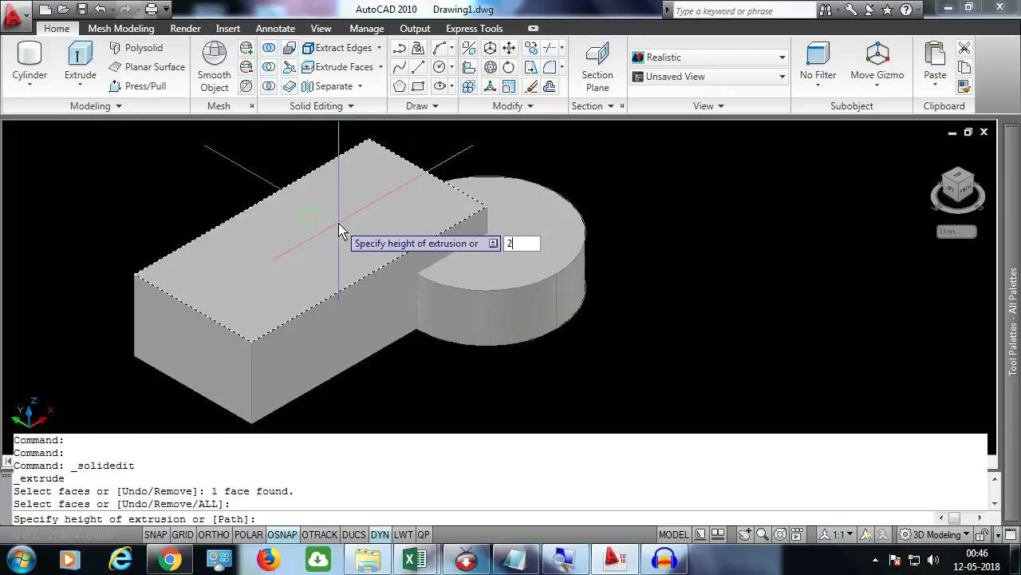
key(Return)
key(Return)
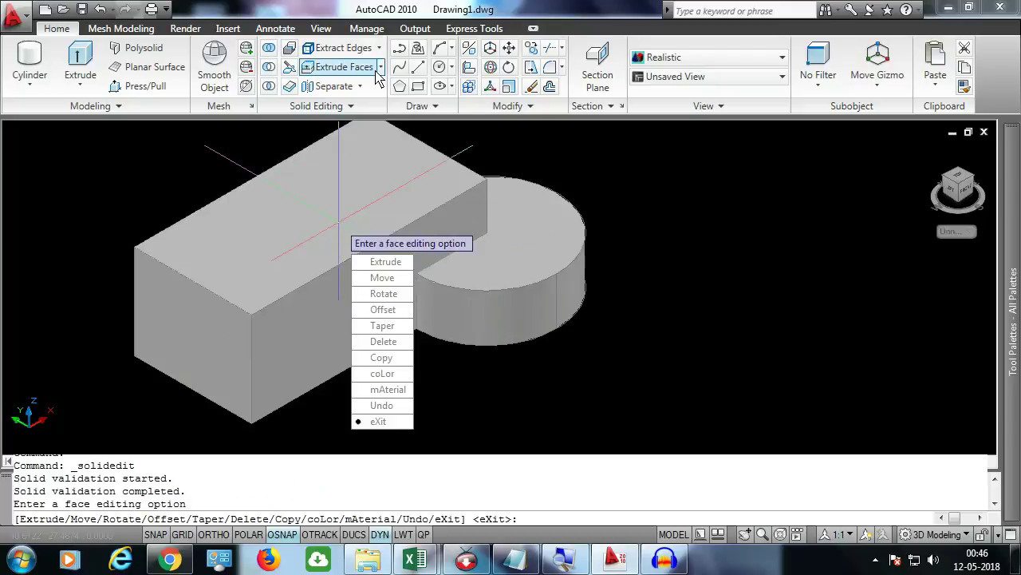
click(339, 66)
click(276, 227)
right_click(277, 220)
click(310, 230)
text(-2)
key(Return)
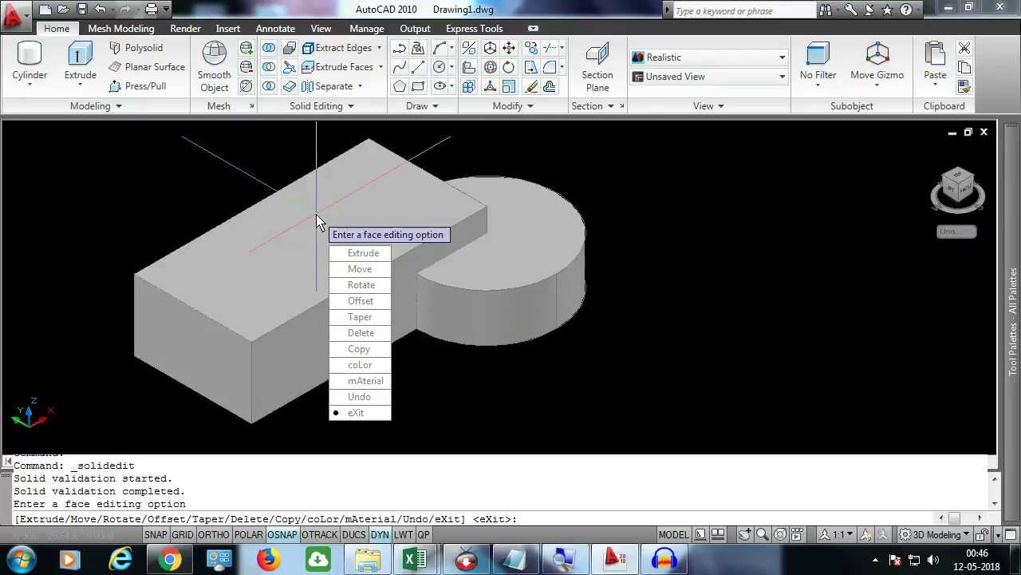
key(Escape)
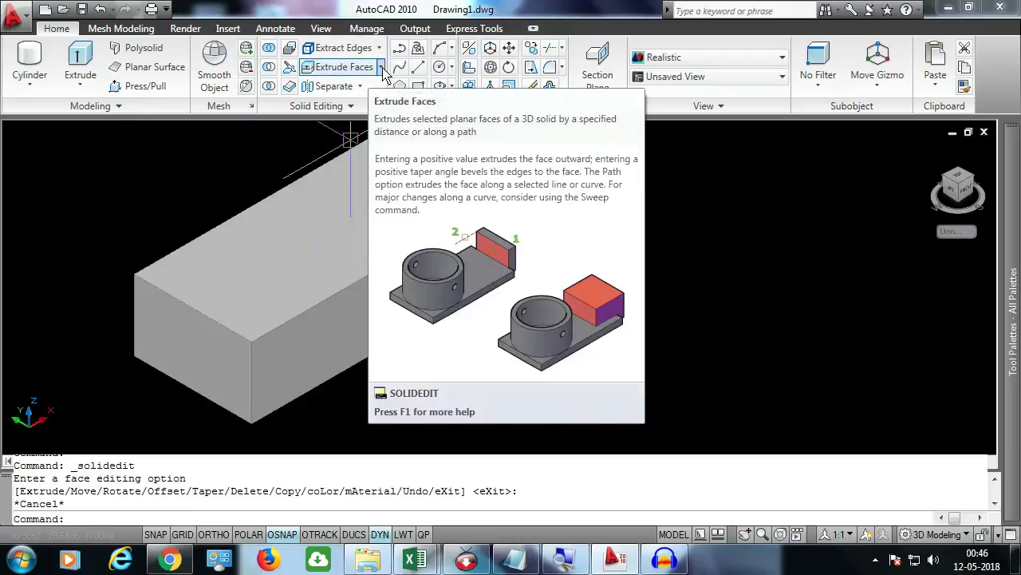
click(382, 68)
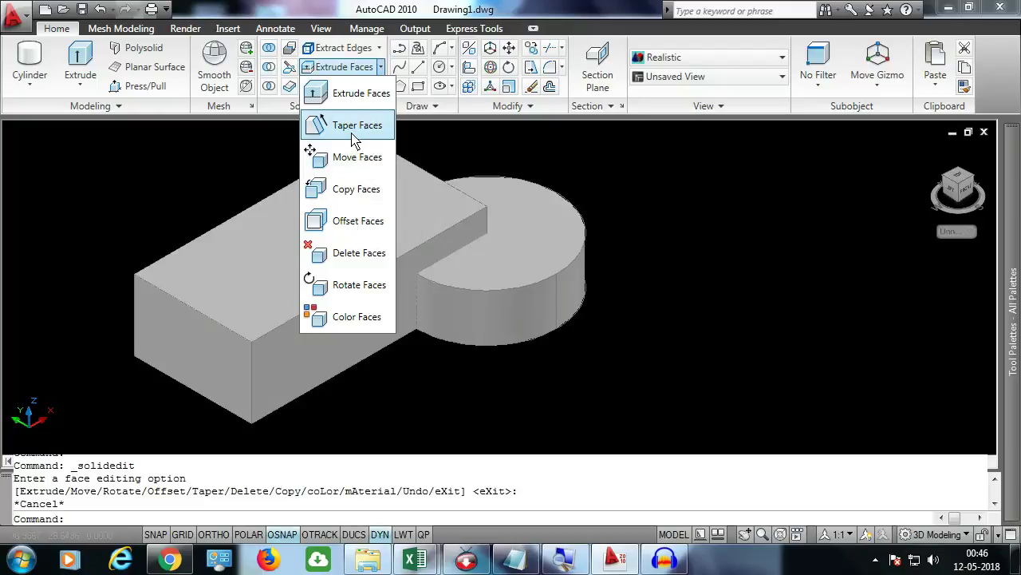
click(354, 128)
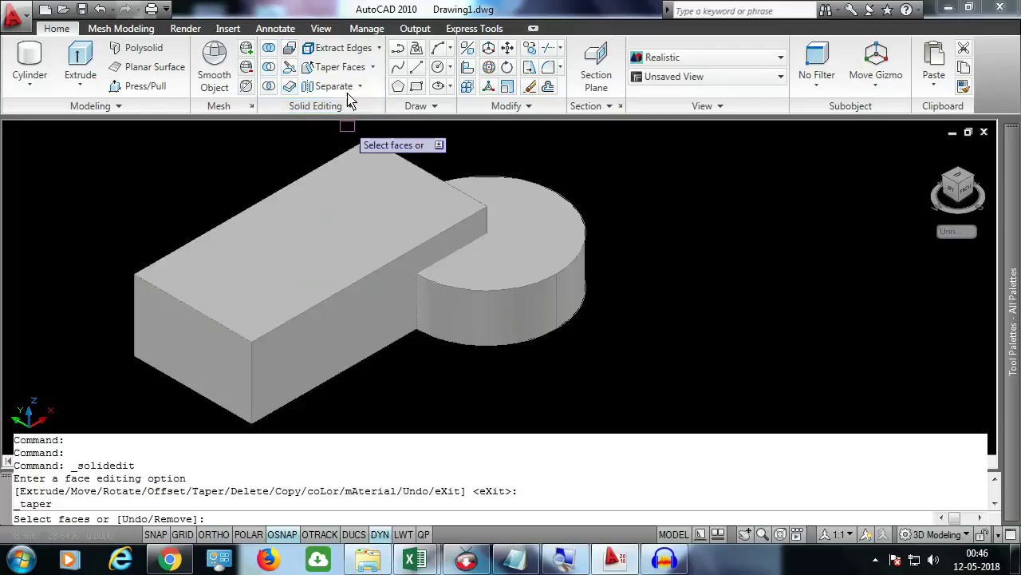
click(373, 70)
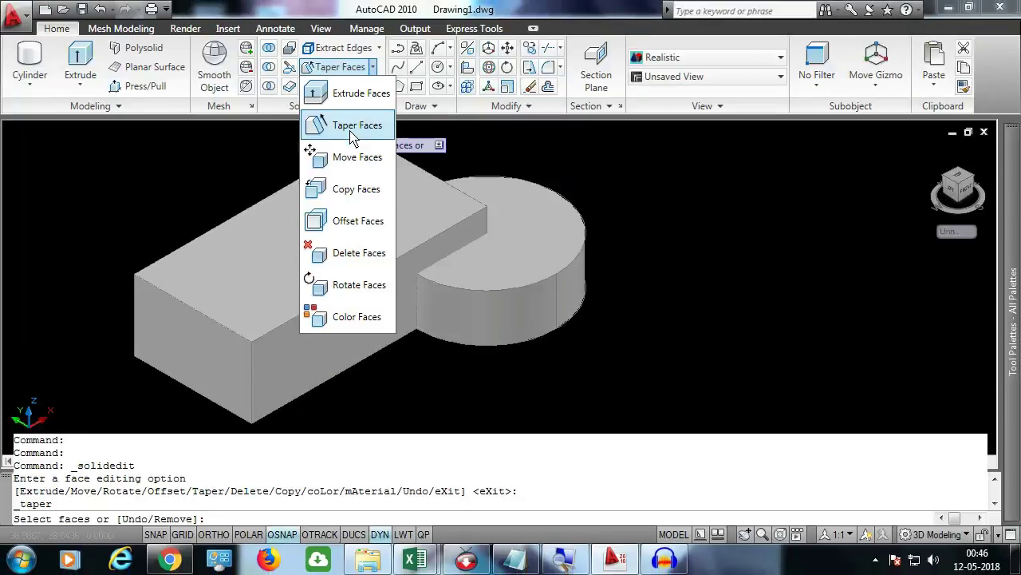
click(352, 137)
click(335, 175)
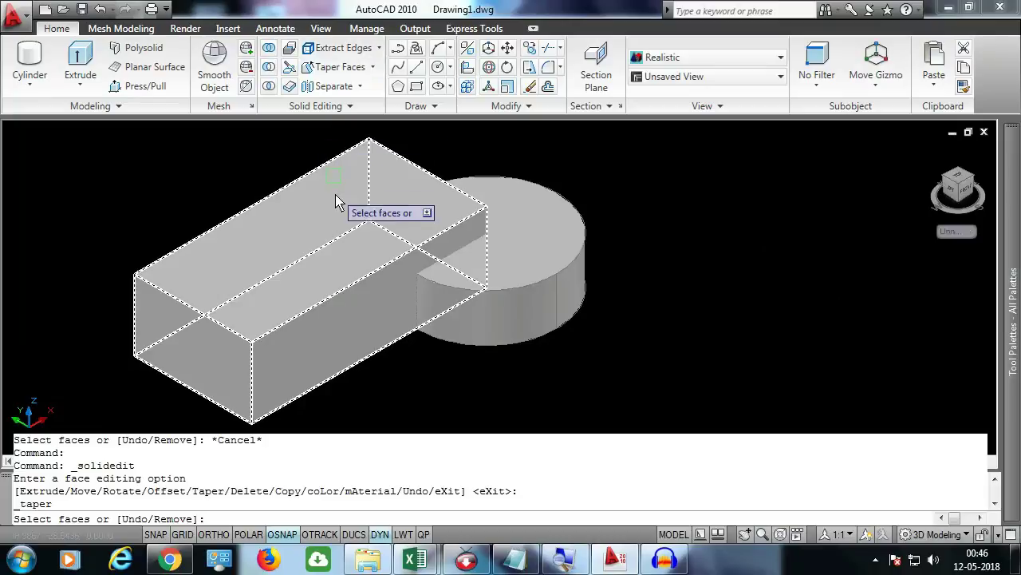
click(311, 240)
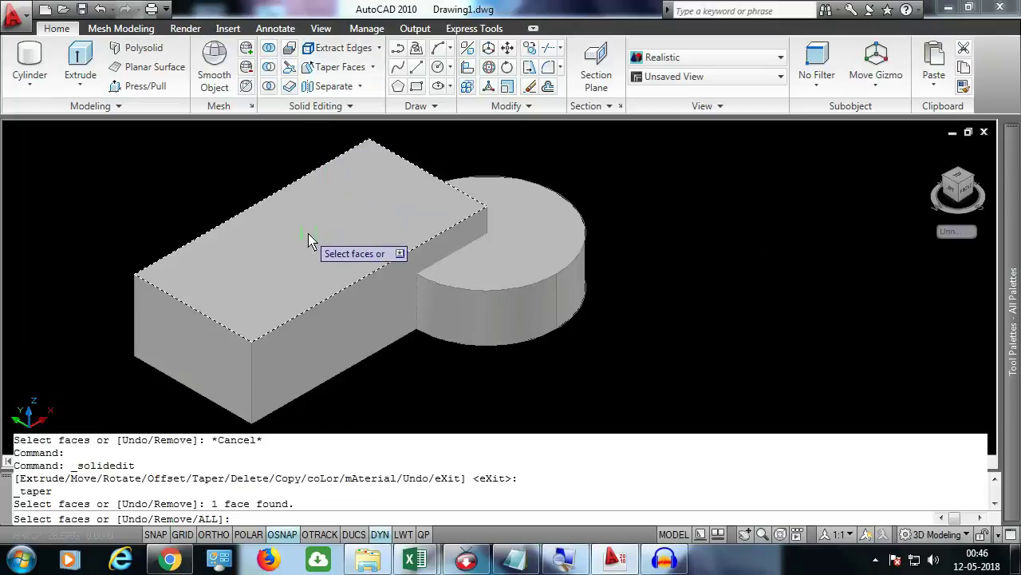
right_click(309, 235)
click(341, 248)
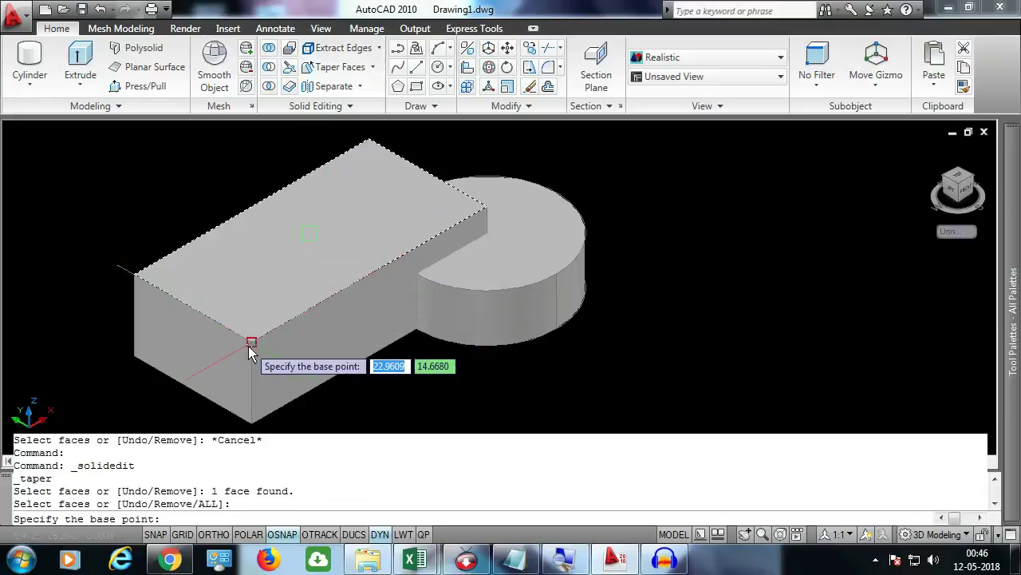
click(253, 339)
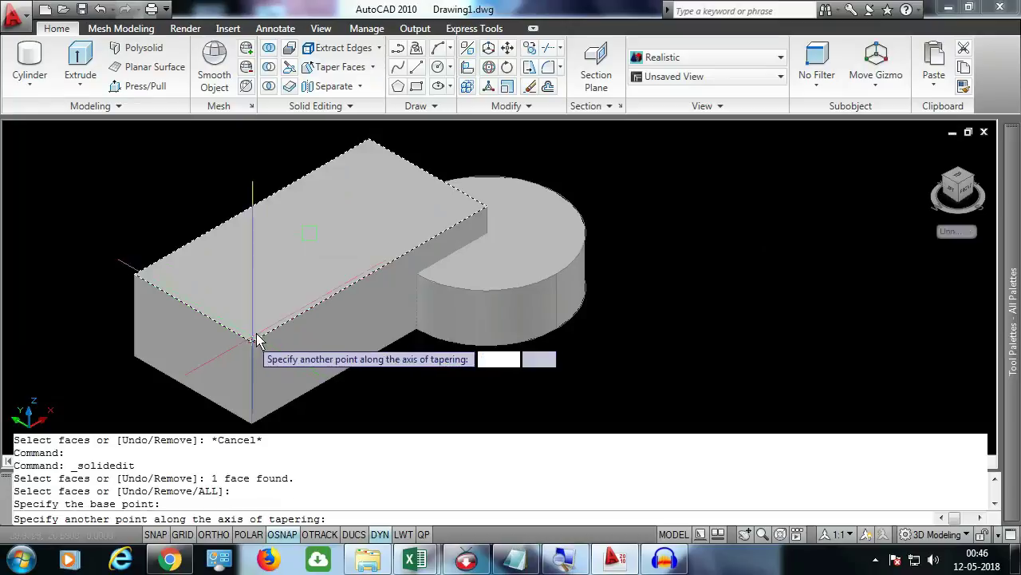
click(487, 208)
text(10)
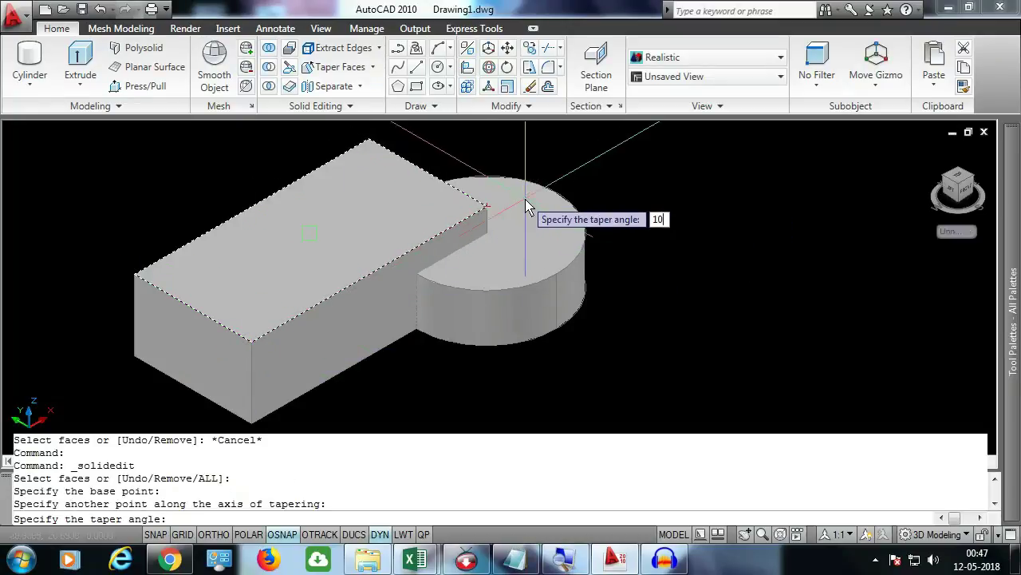
key(Return)
text(ZZ)
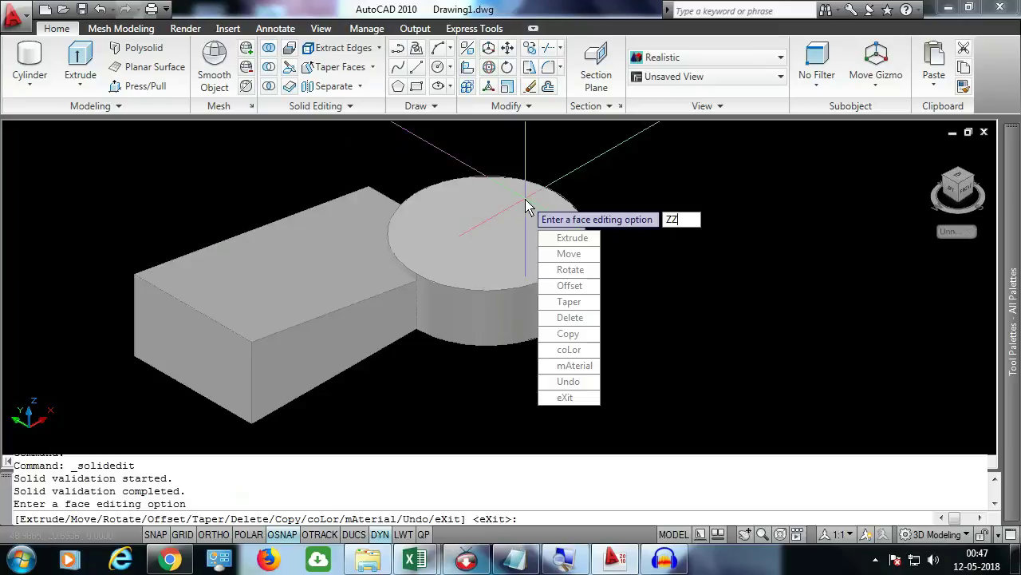
key(Escape)
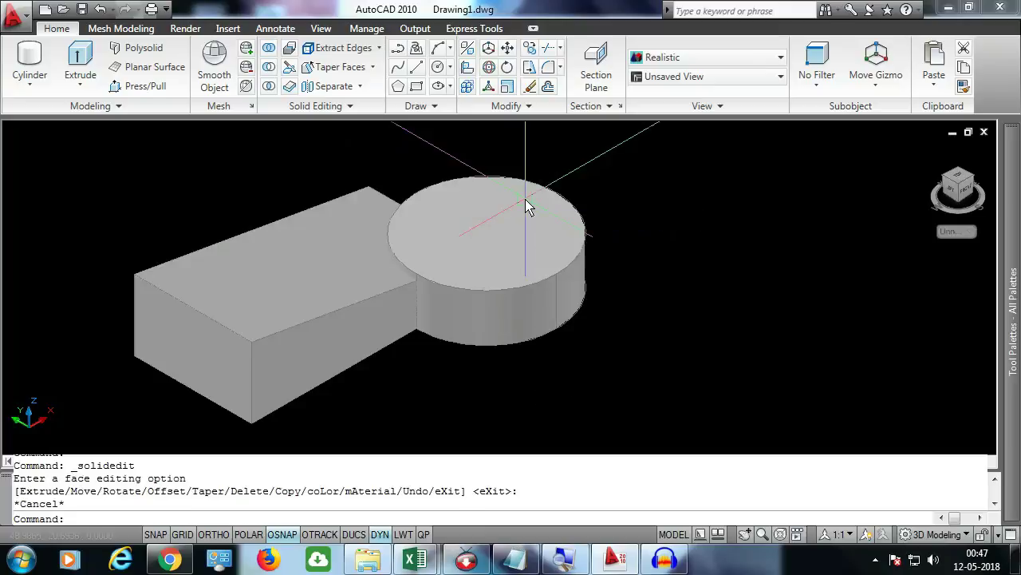
key(ctrl+z)
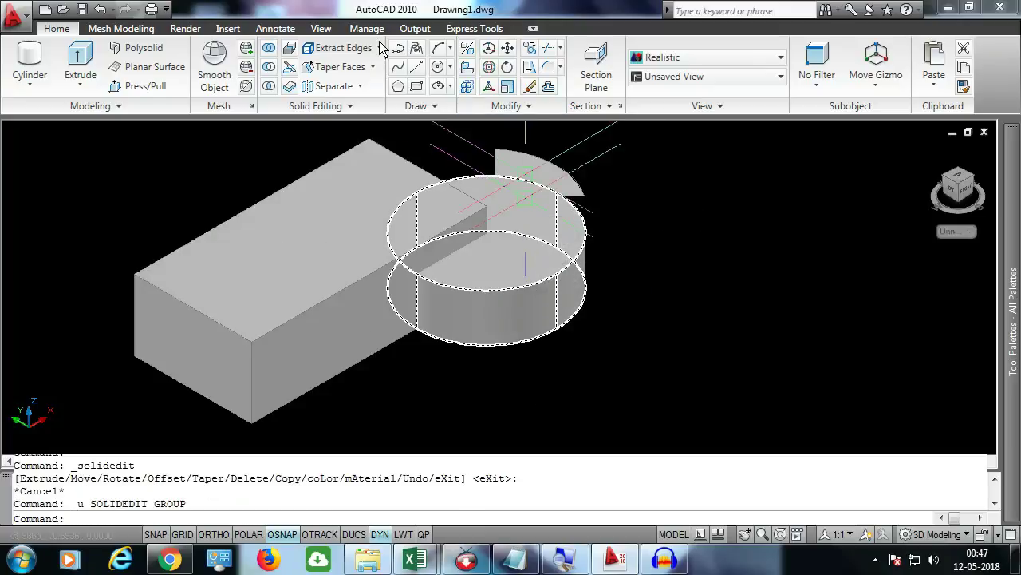
click(341, 67)
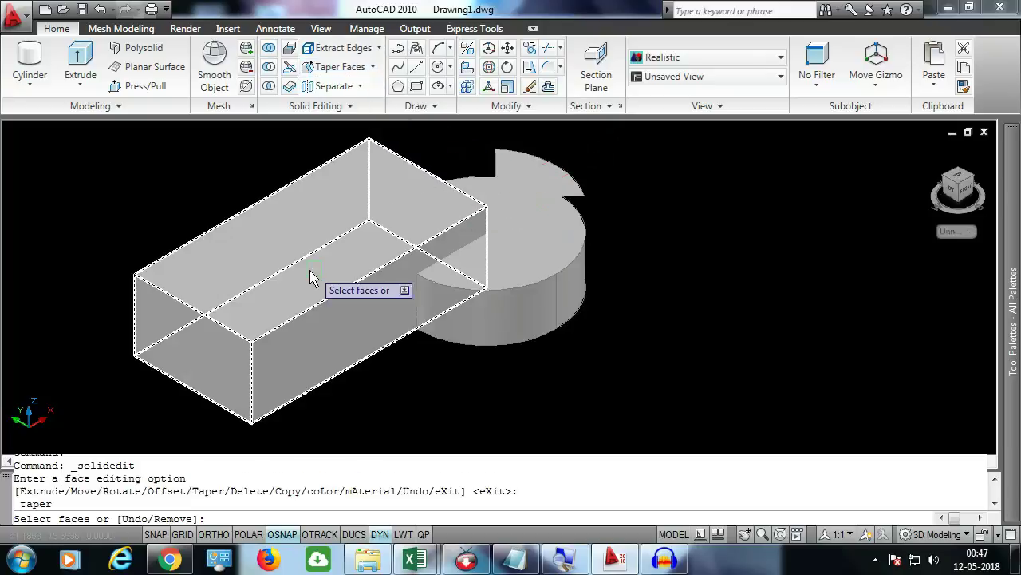
click(271, 250)
right_click(272, 248)
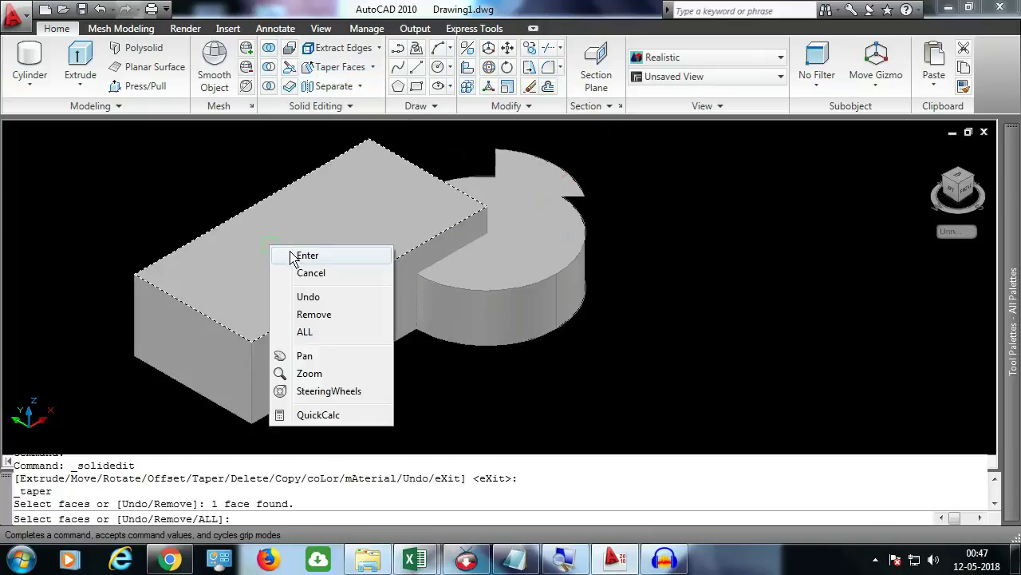
click(306, 256)
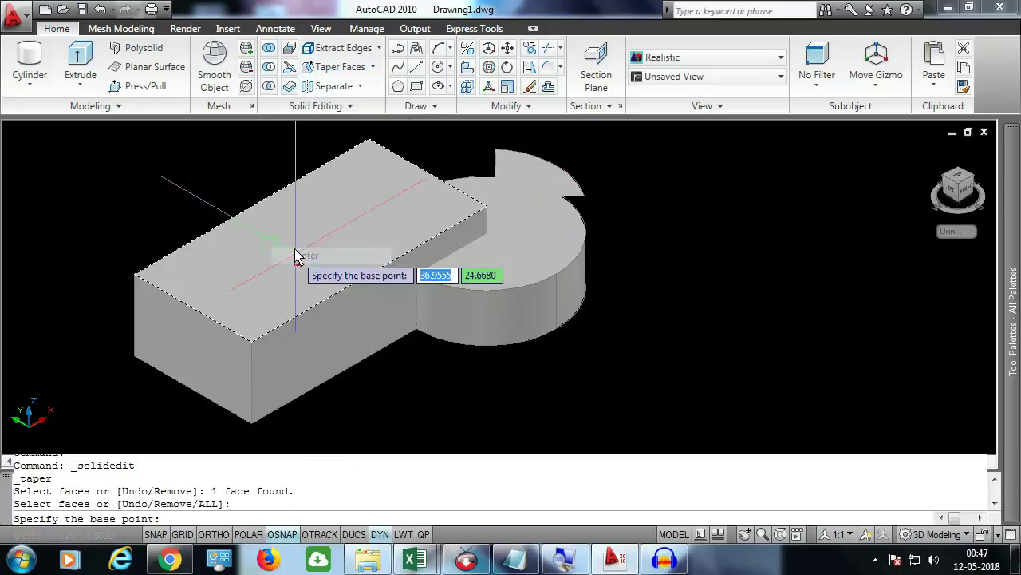
click(487, 207)
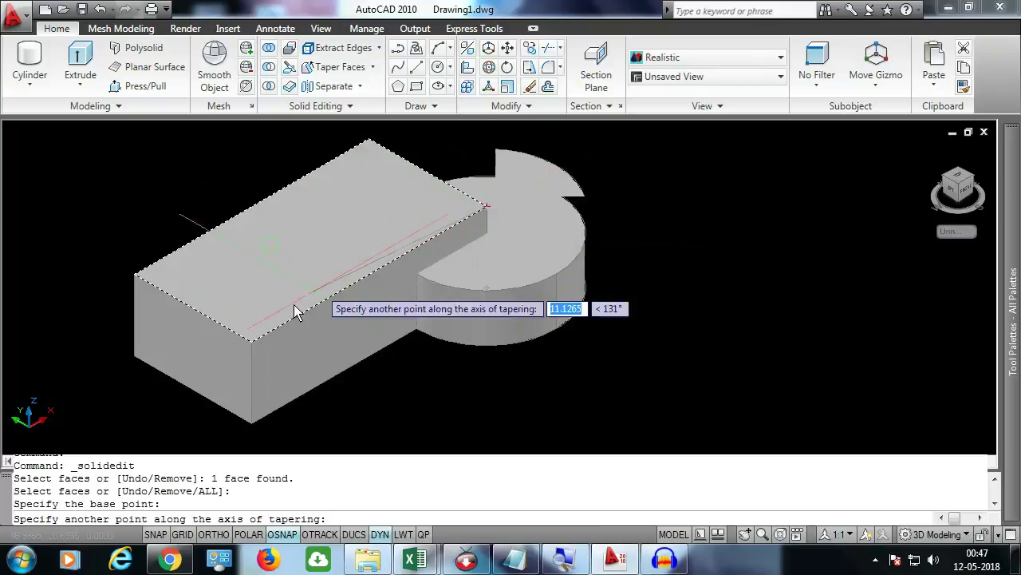
click(242, 338)
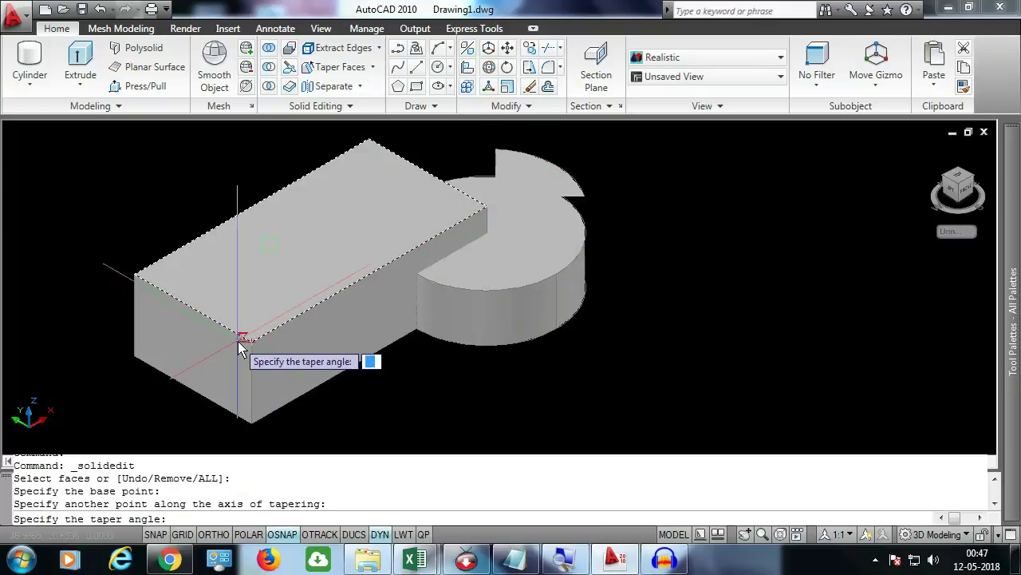
text(10)
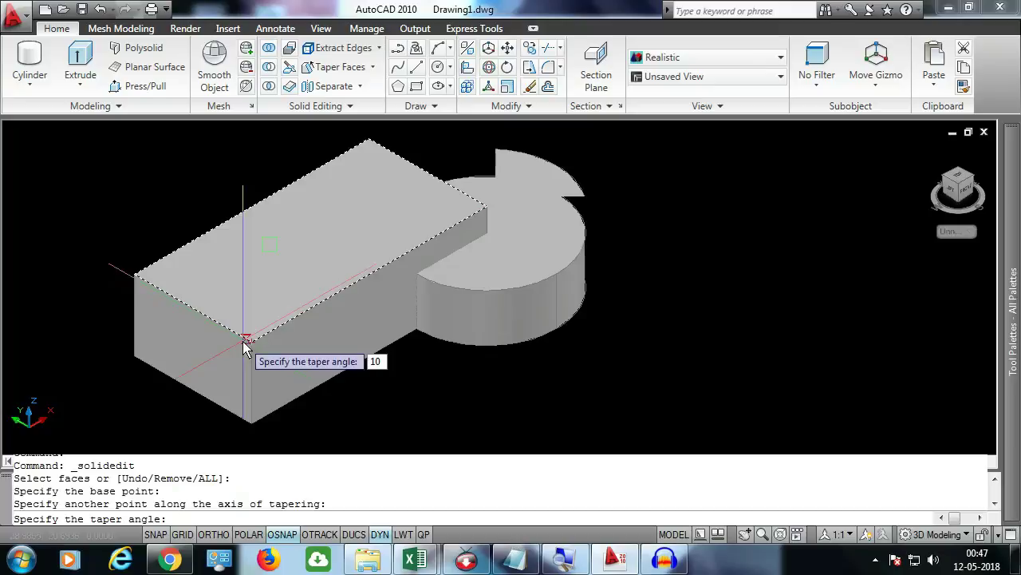
key(Return)
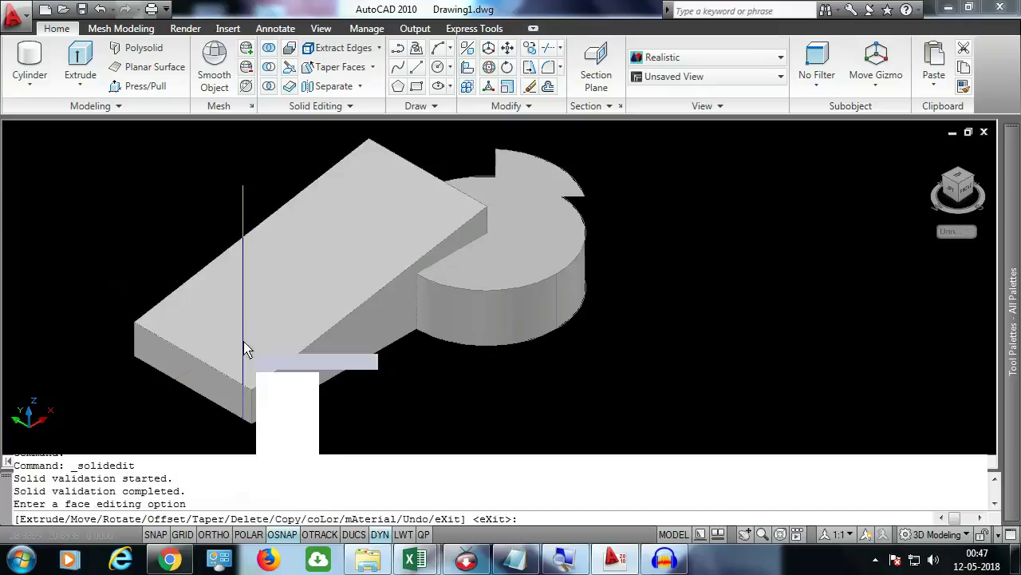
key(Return)
key(Escape)
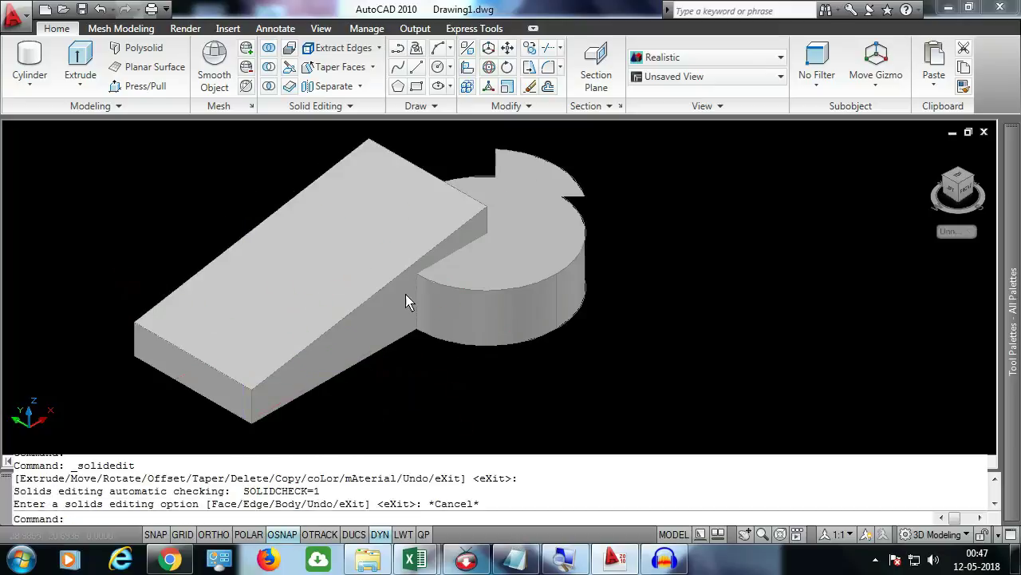
click(302, 293)
text(Z)
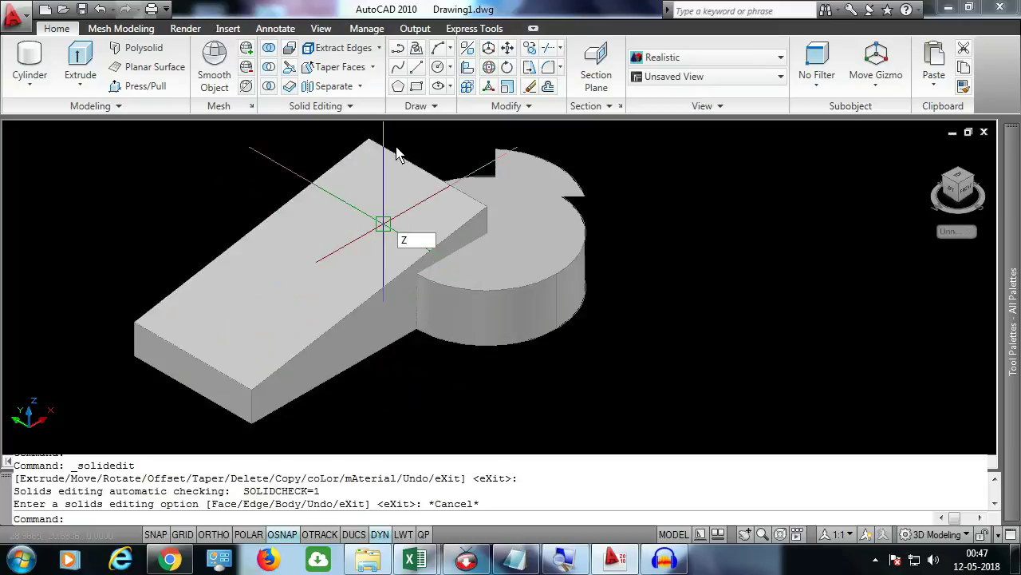
key(Escape)
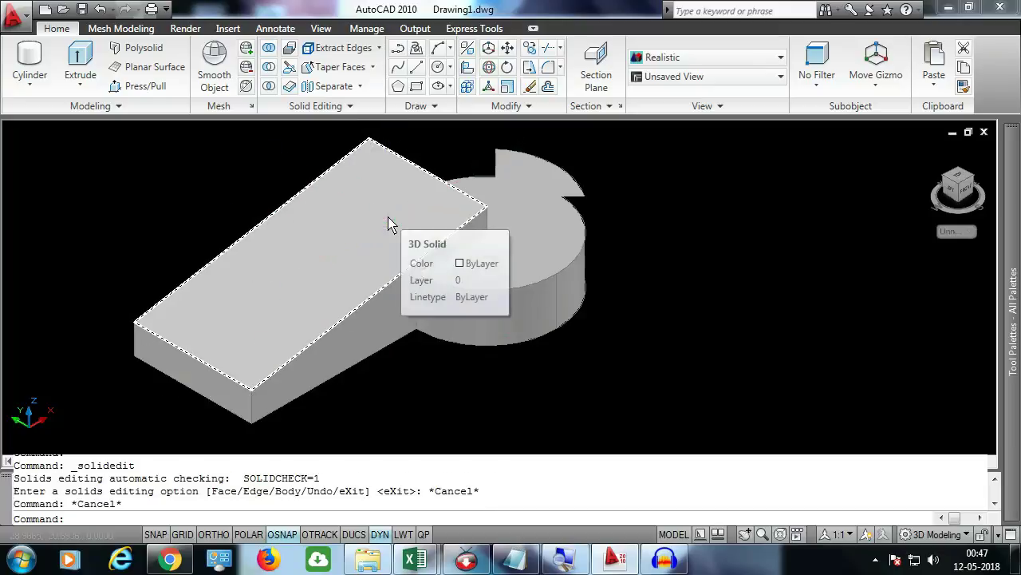
key(ctrl+z)
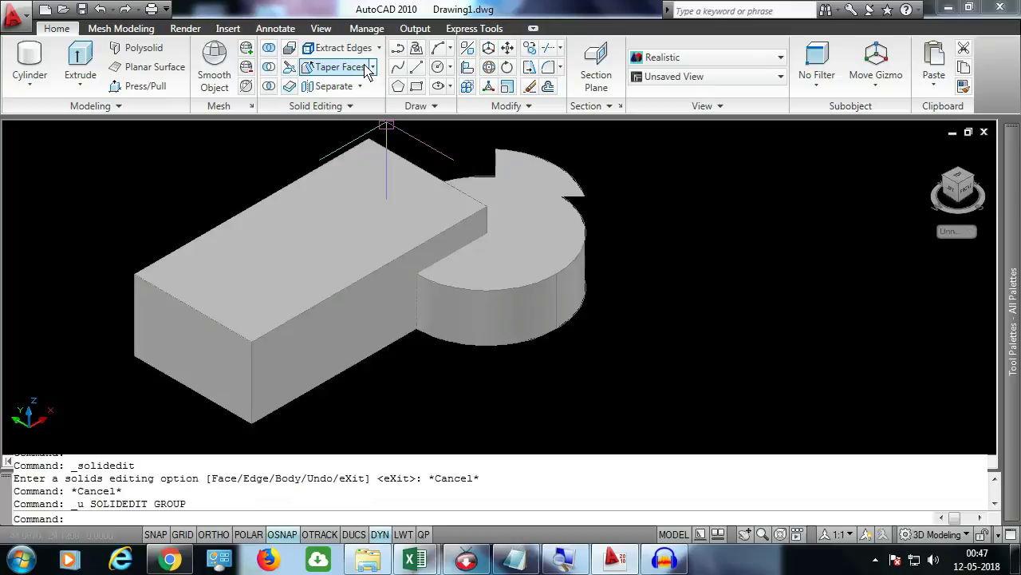
Move the cylinder's top face upward with Move Faces
click(373, 68)
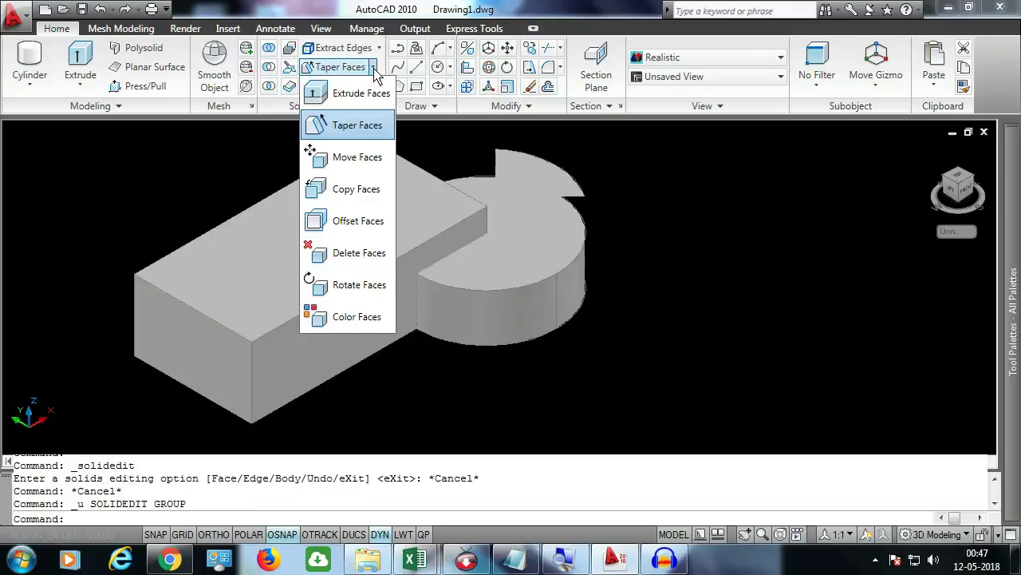
click(367, 159)
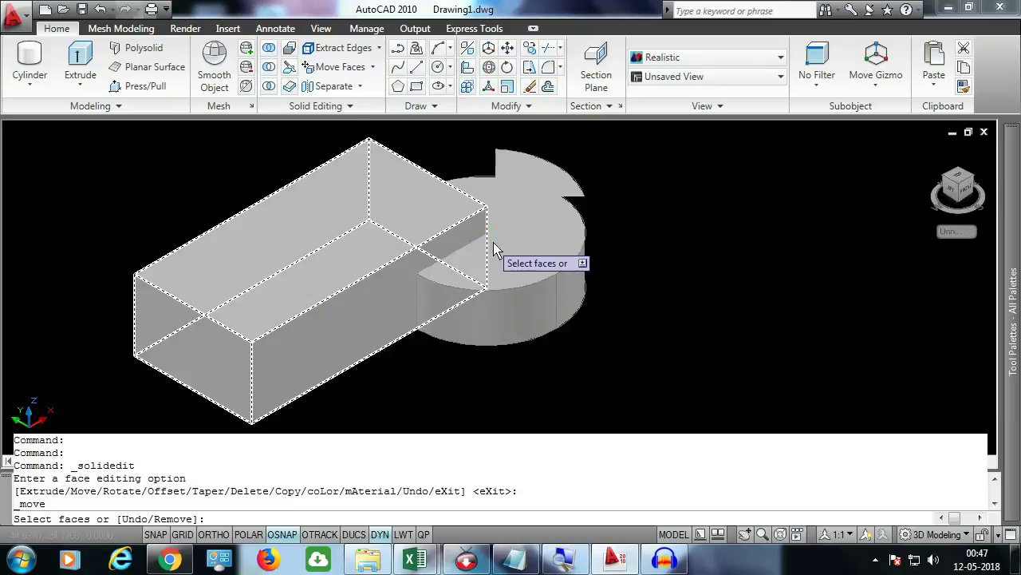
click(501, 273)
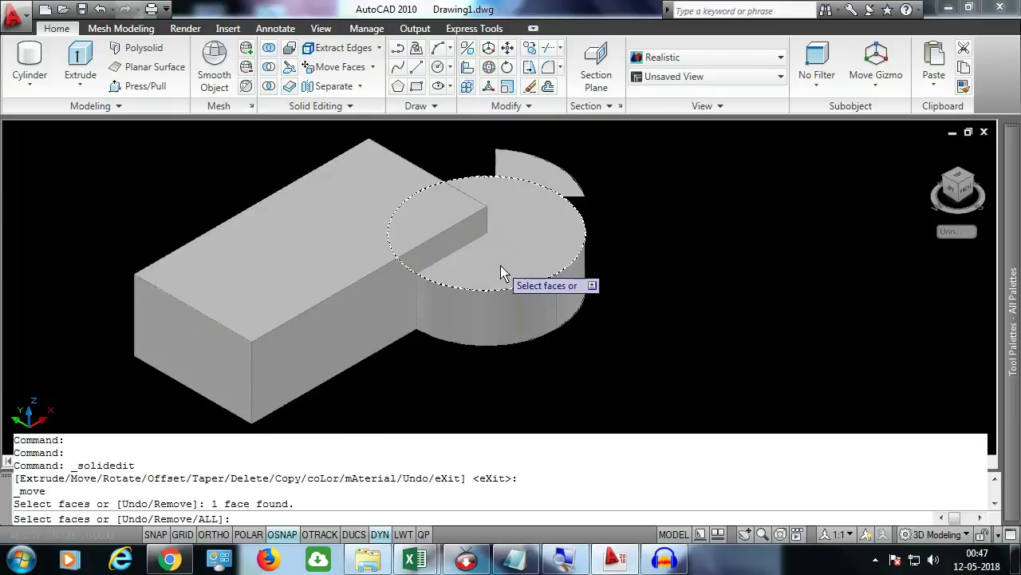
right_click(511, 257)
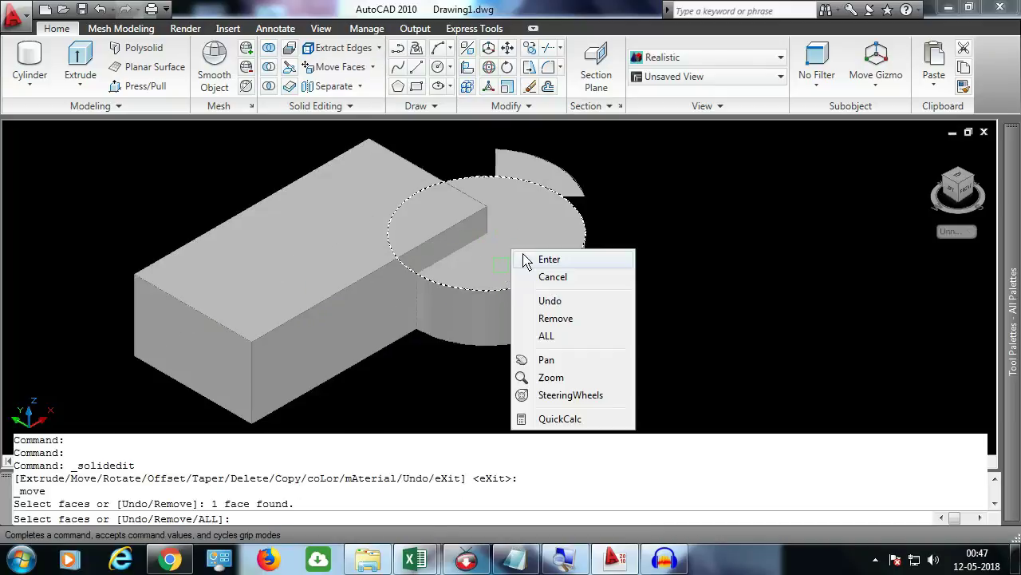
click(532, 258)
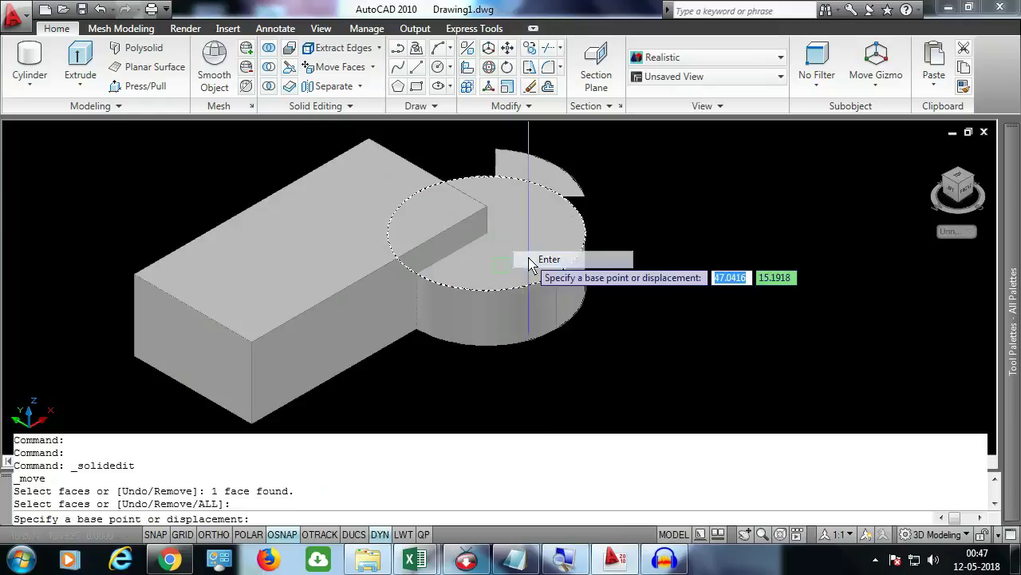
click(488, 232)
click(487, 208)
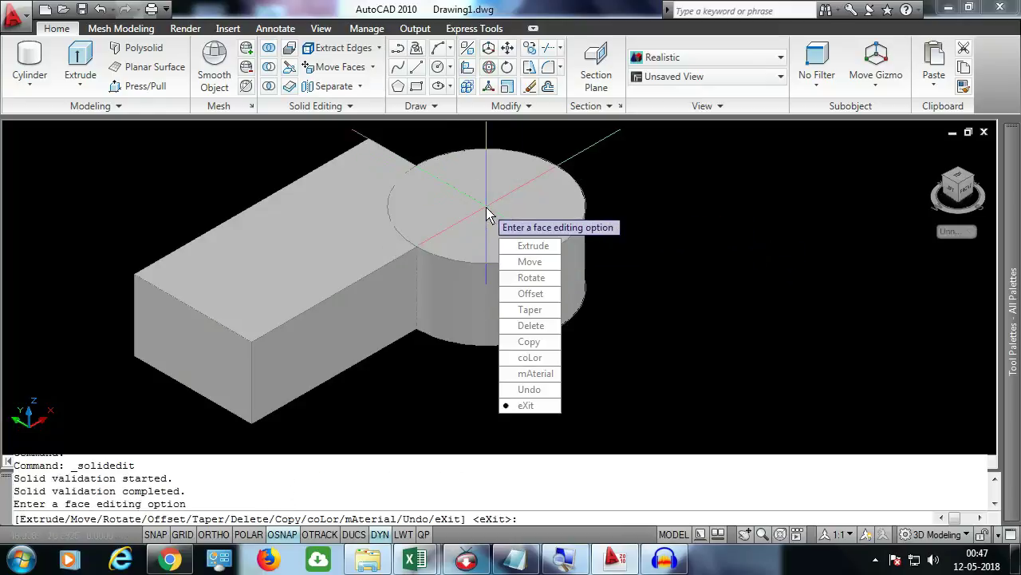
key(Escape)
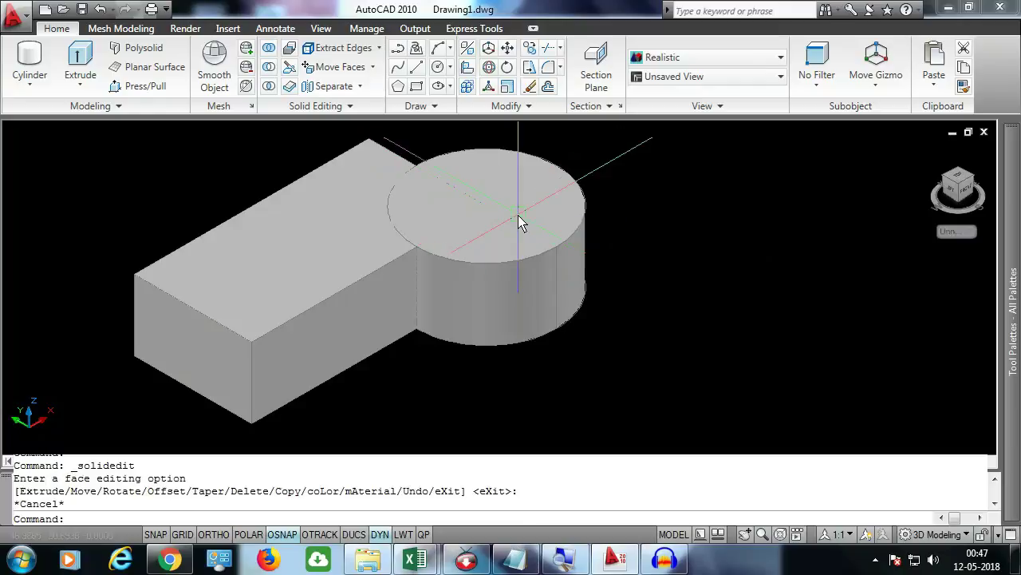
Lower the cylinder's top face, then undo that height change
click(342, 67)
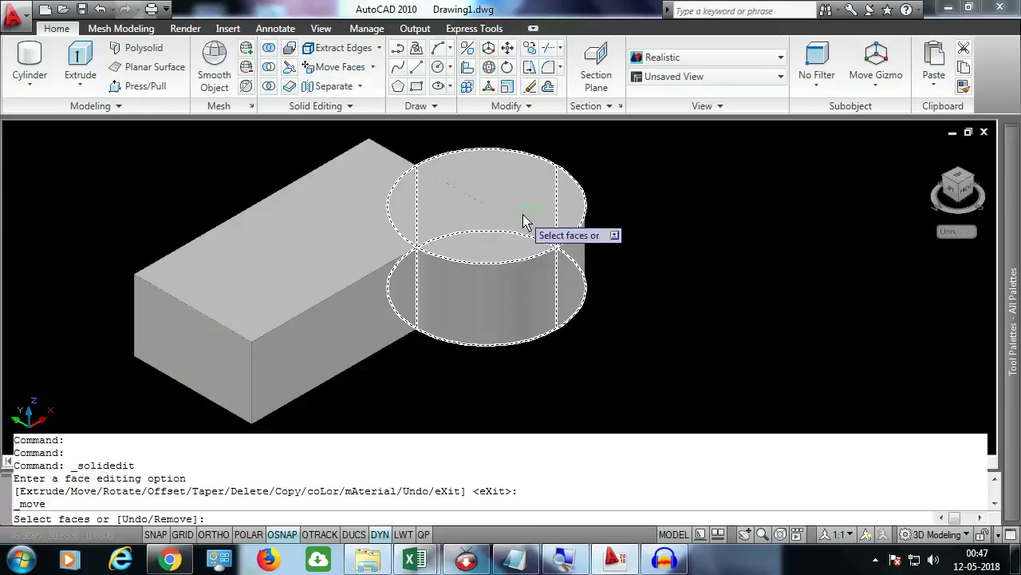
click(533, 221)
right_click(532, 221)
click(551, 224)
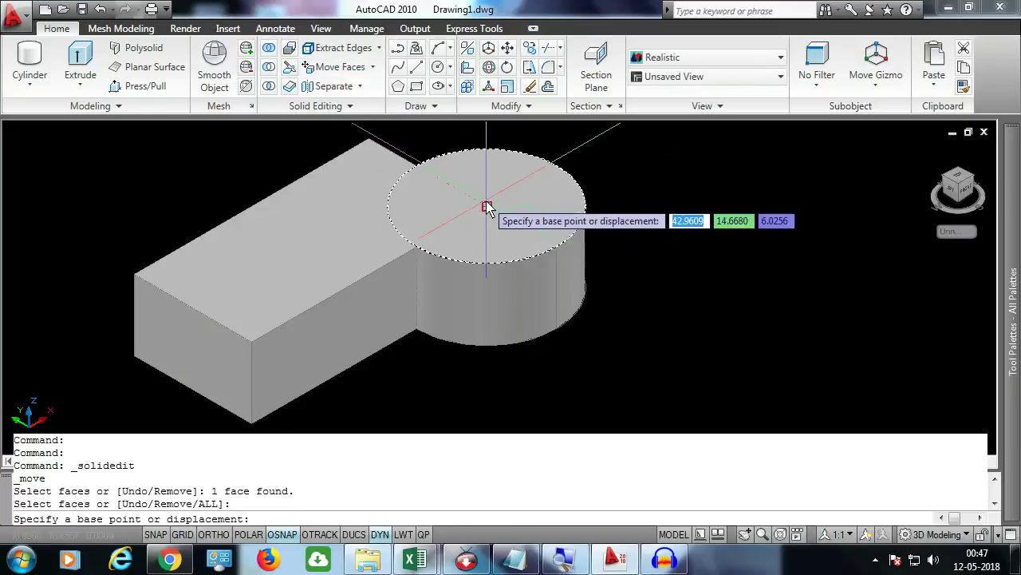
click(487, 206)
click(491, 242)
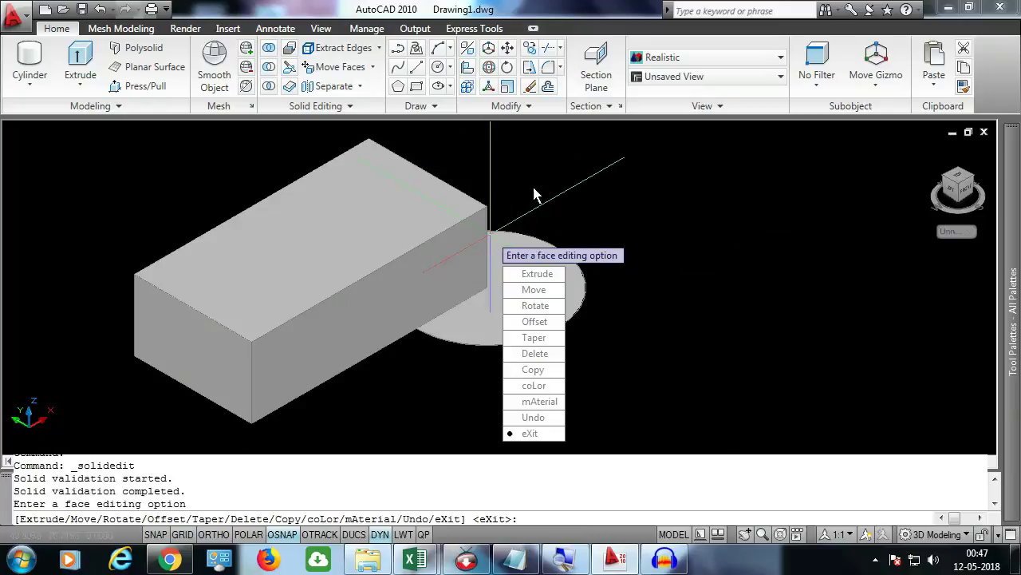
text(Z)
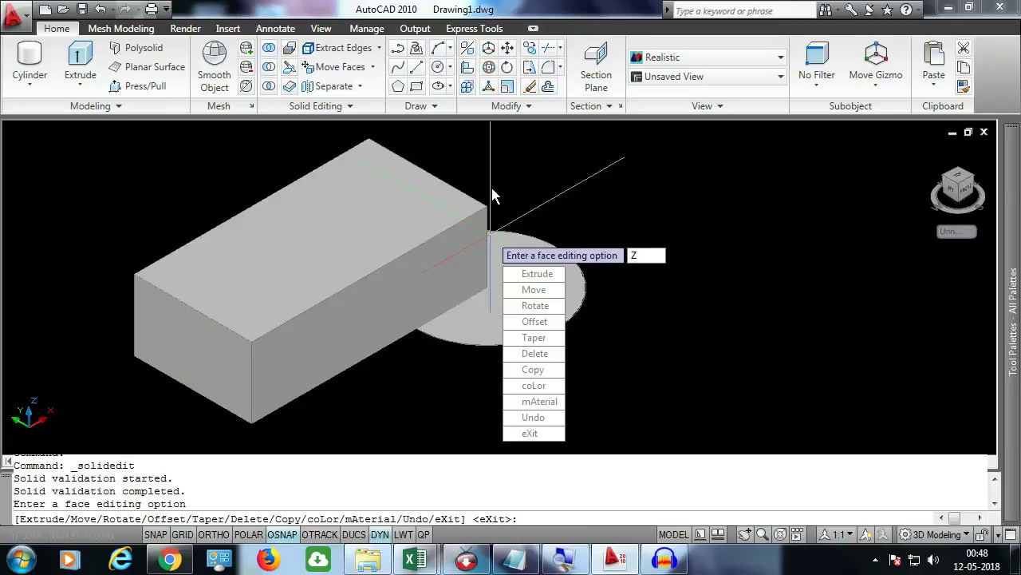
key(Escape)
key(ctrl+z)
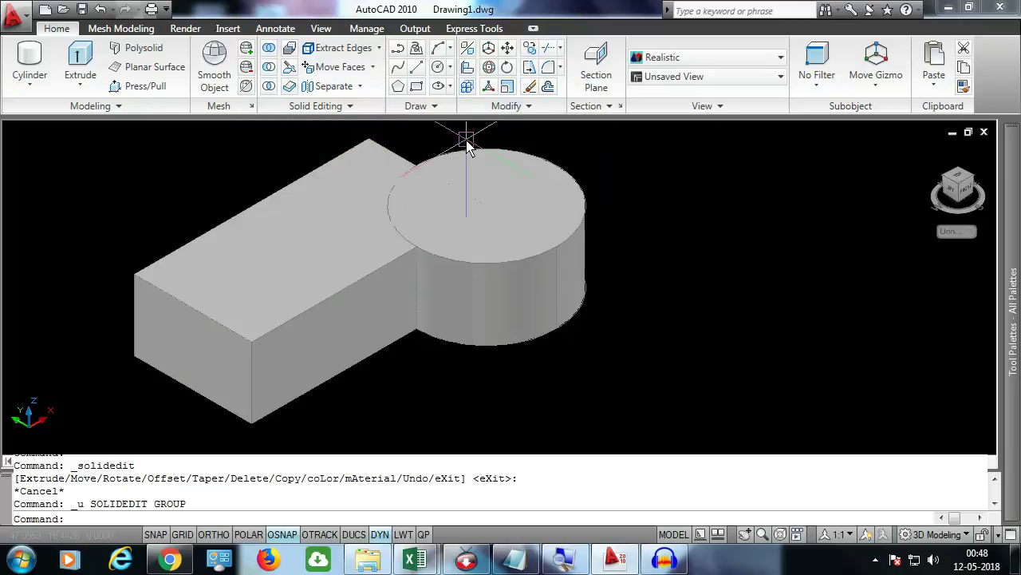
Move the box's top face down so the box is shorter than the cylinder
click(336, 67)
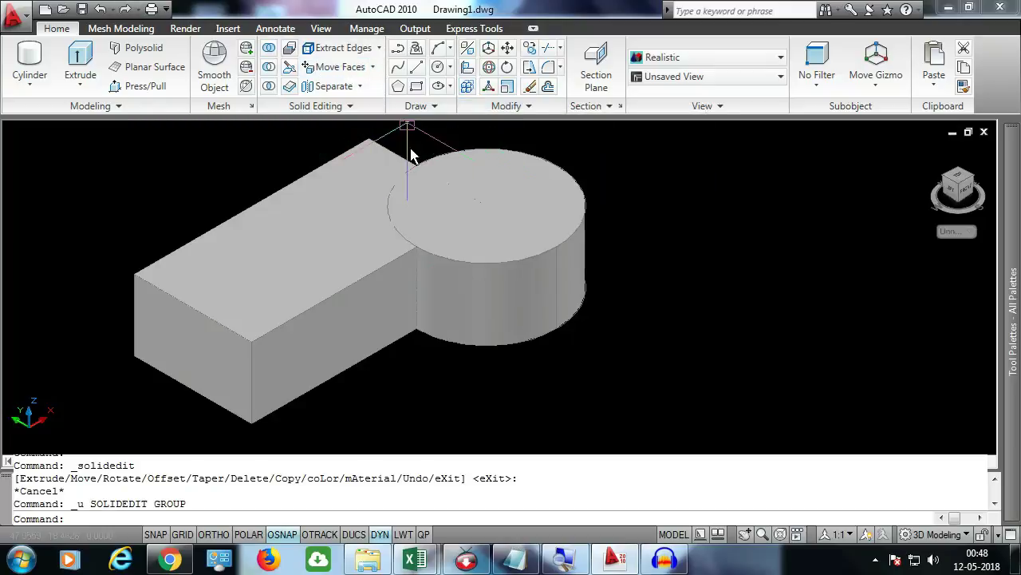
click(256, 246)
right_click(254, 245)
click(292, 250)
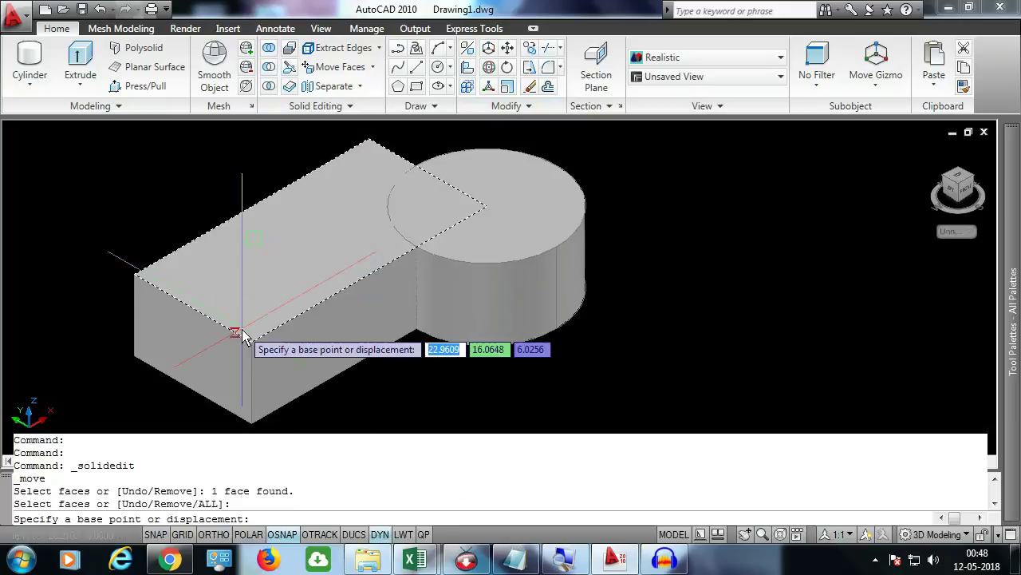
click(251, 342)
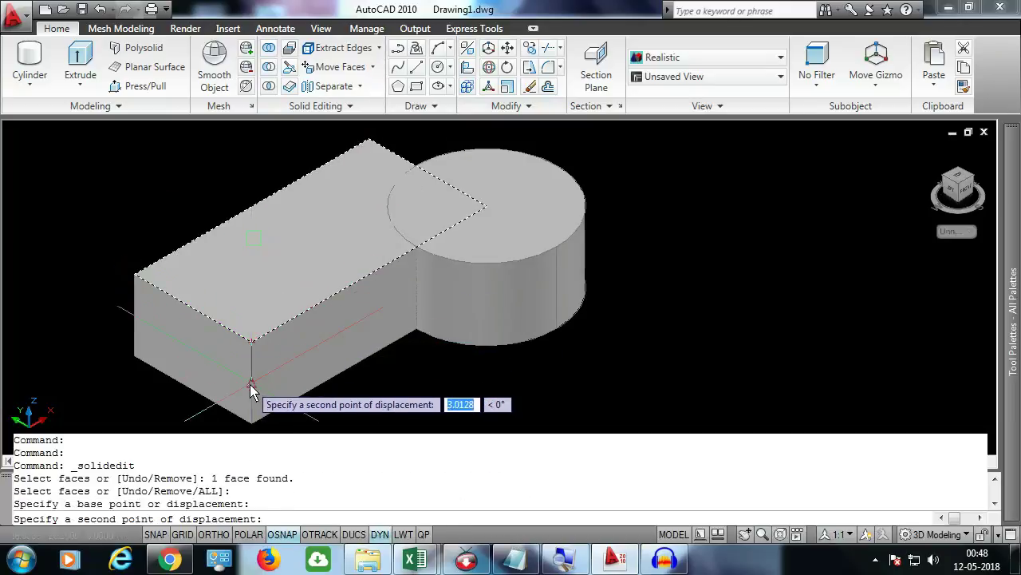
click(250, 384)
key(Escape)
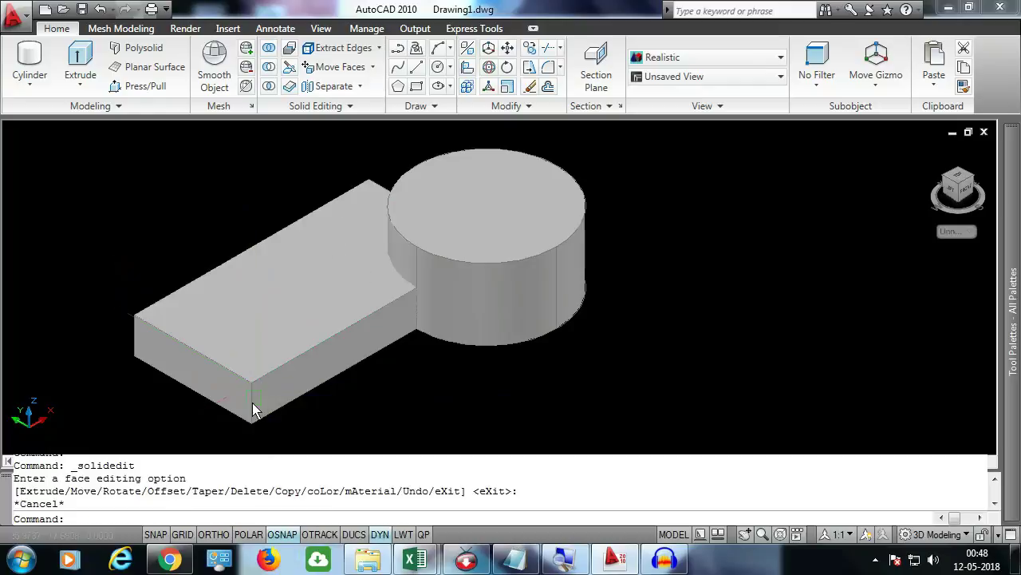
click(372, 69)
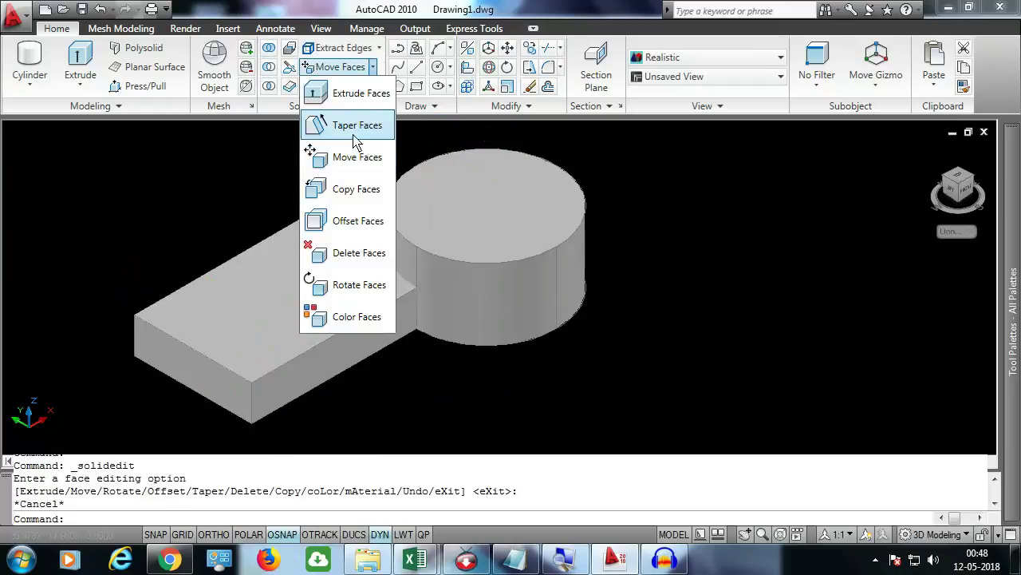
click(354, 190)
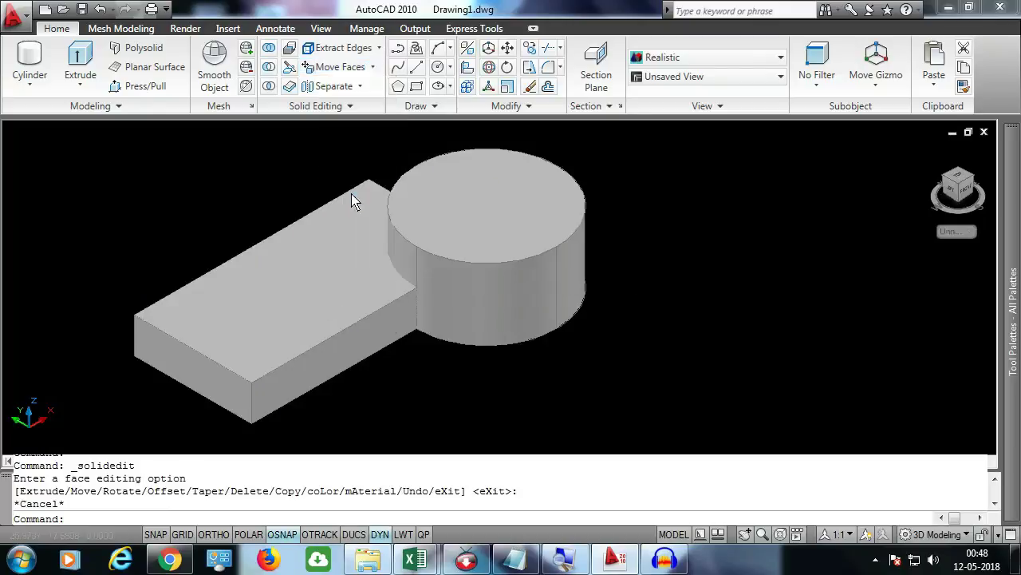
click(285, 320)
right_click(286, 316)
click(313, 326)
click(253, 381)
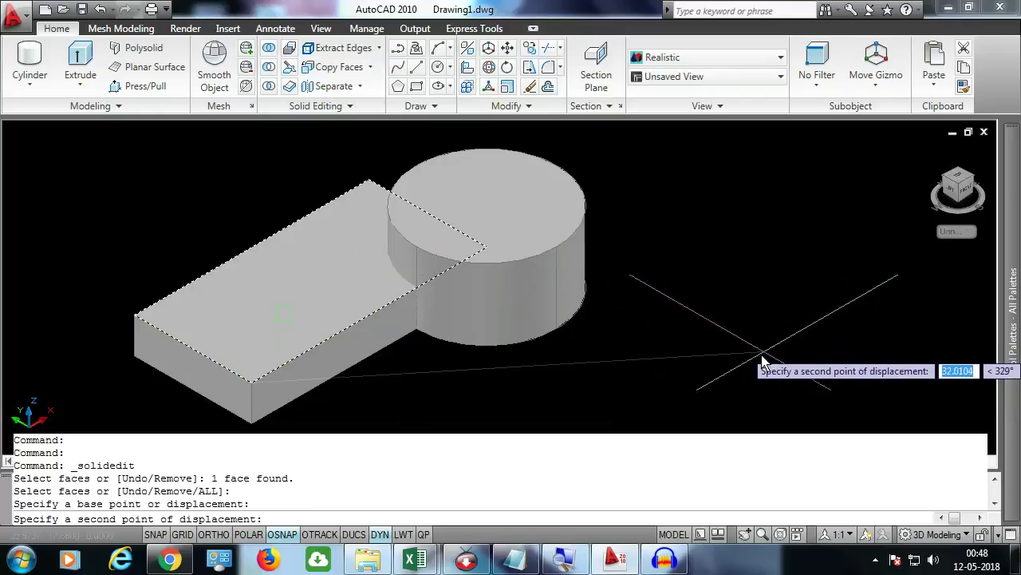
click(762, 358)
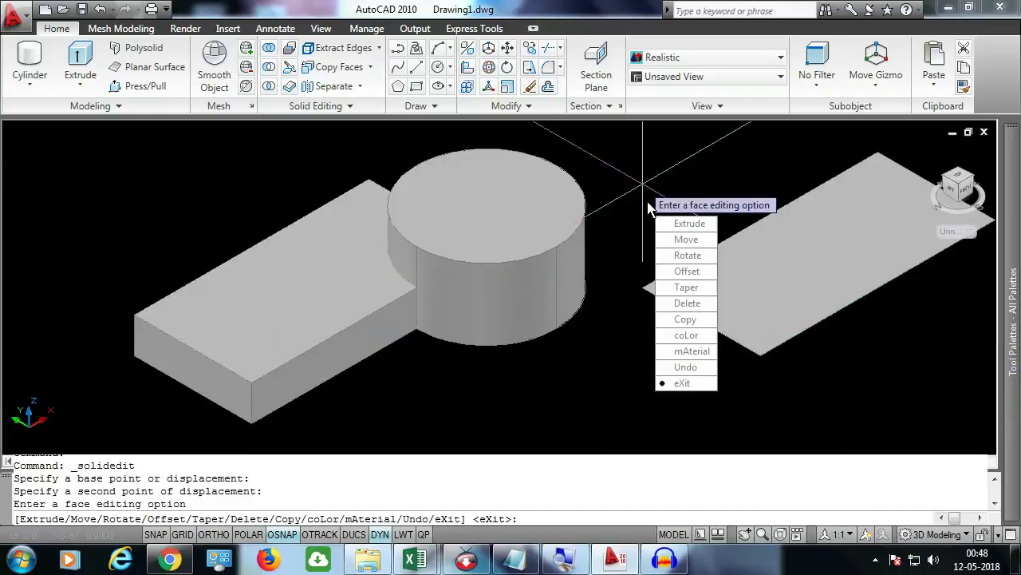
key(Escape)
click(327, 69)
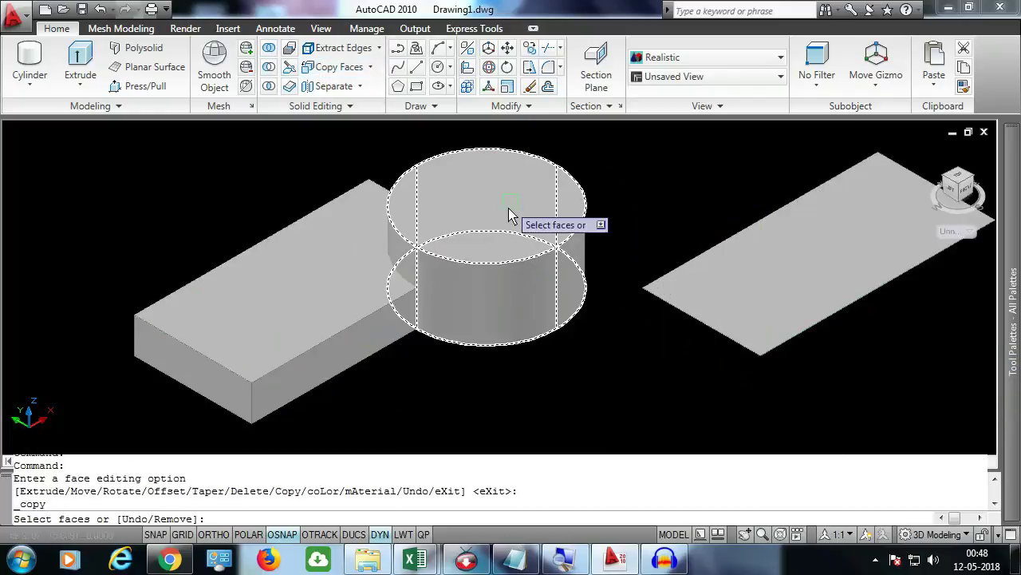
click(489, 207)
right_click(489, 207)
click(523, 211)
click(488, 264)
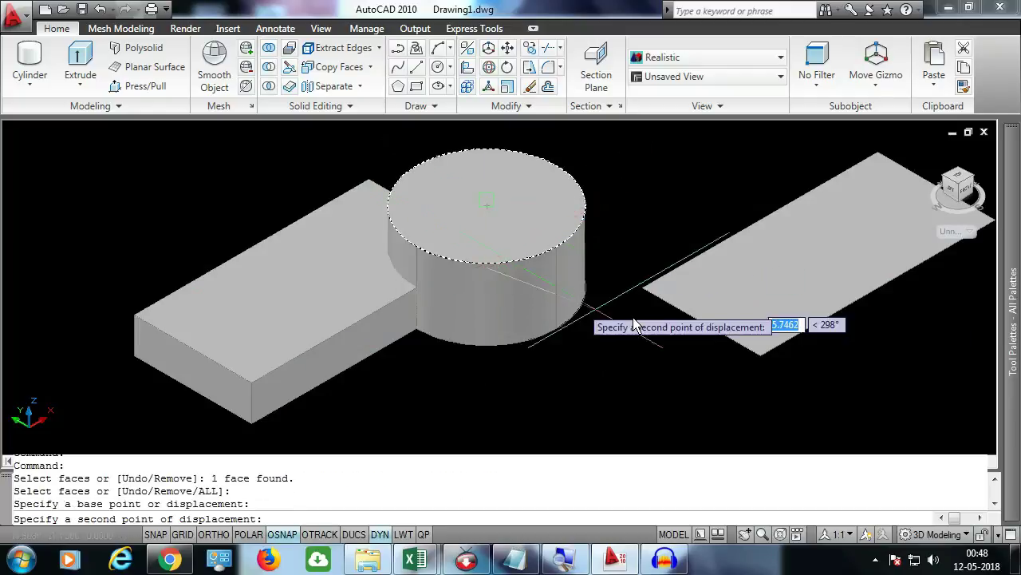
click(751, 427)
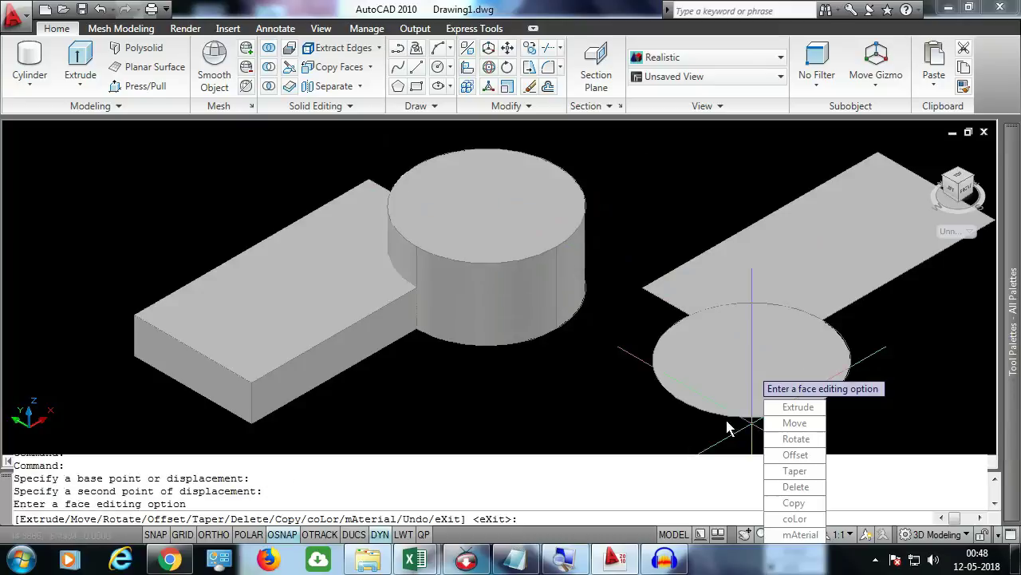
key(Escape)
click(717, 375)
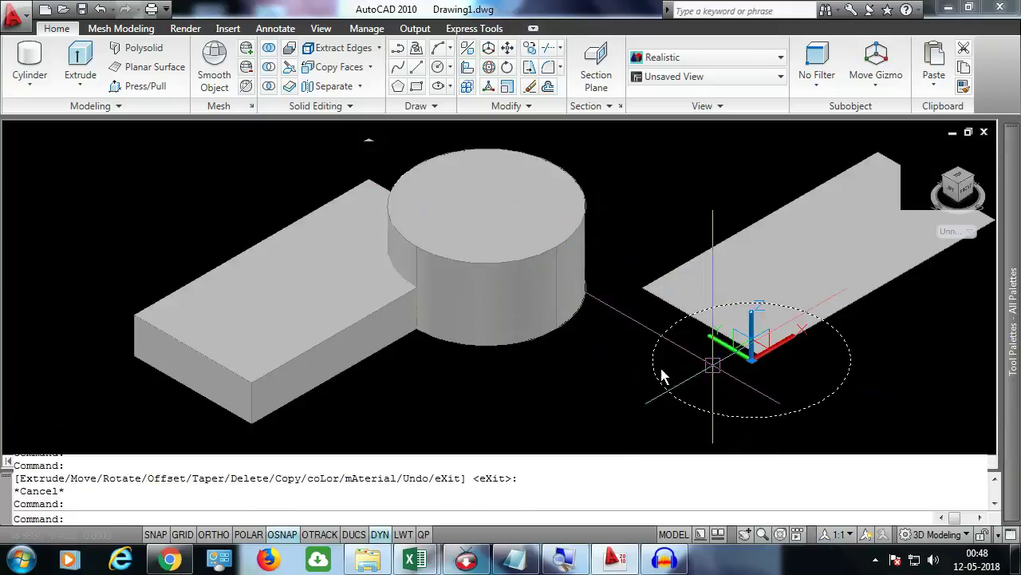
key(Delete)
click(650, 290)
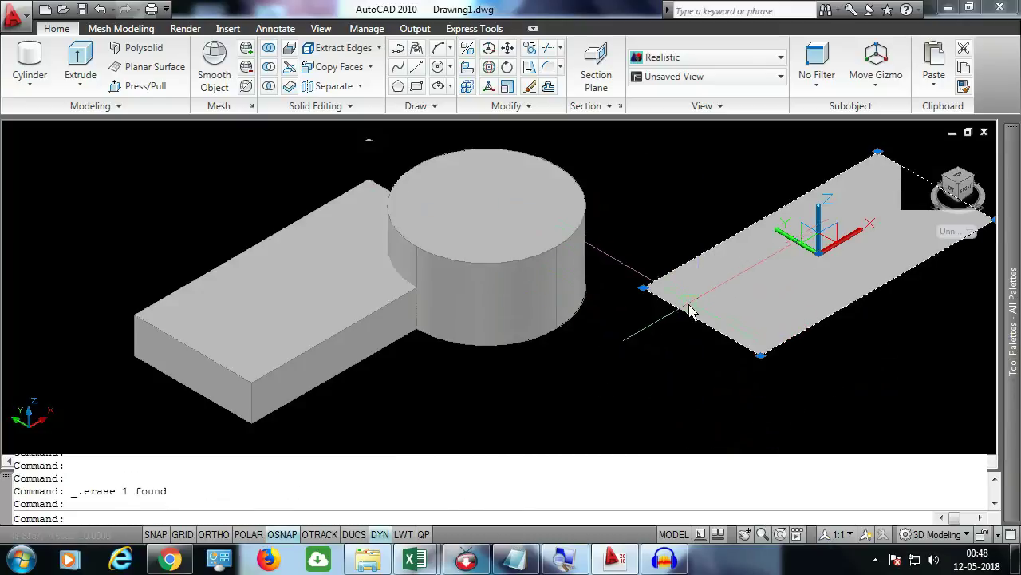
key(Delete)
click(370, 67)
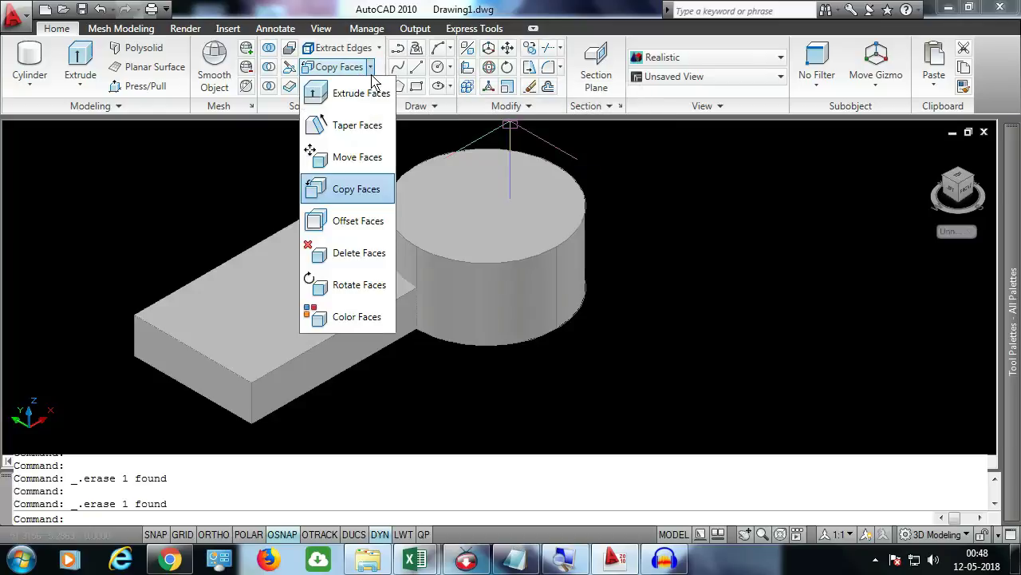
click(367, 226)
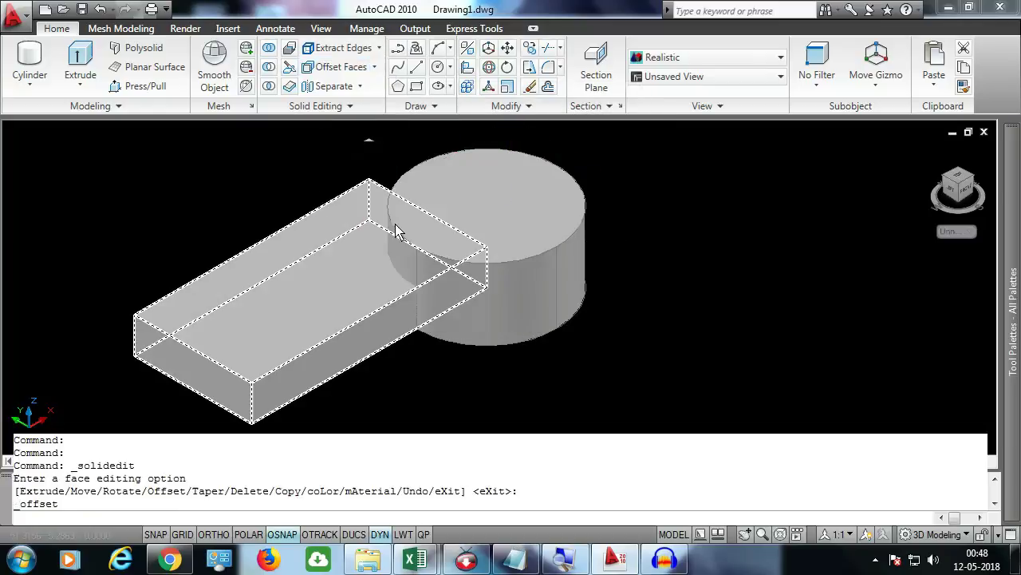
key(Escape)
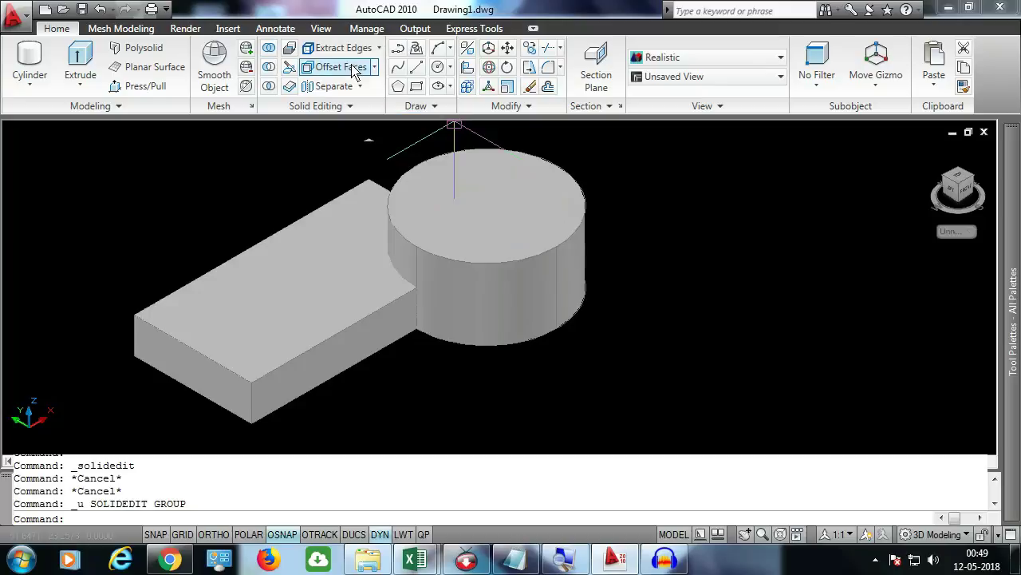
click(342, 67)
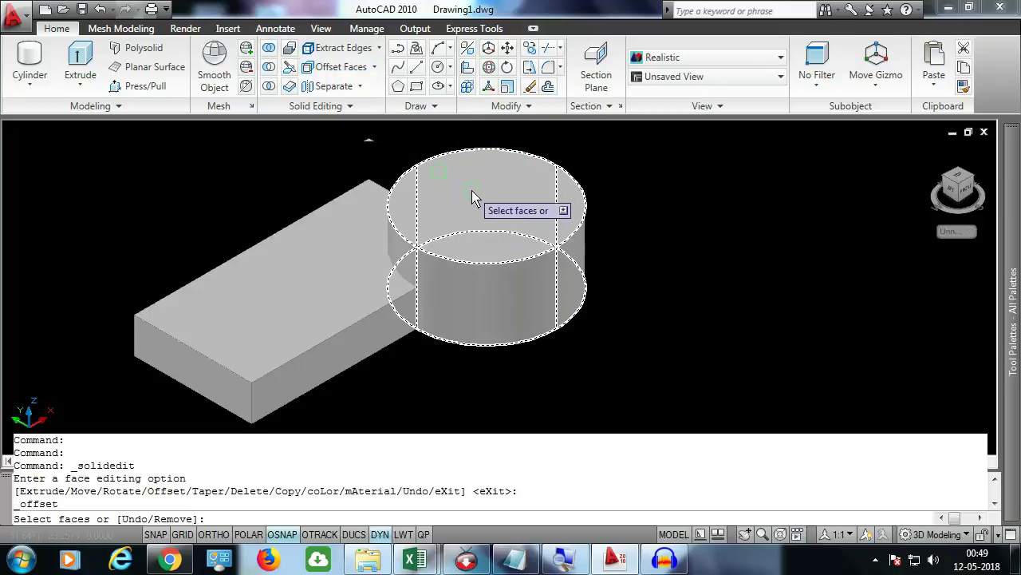
right_click(472, 197)
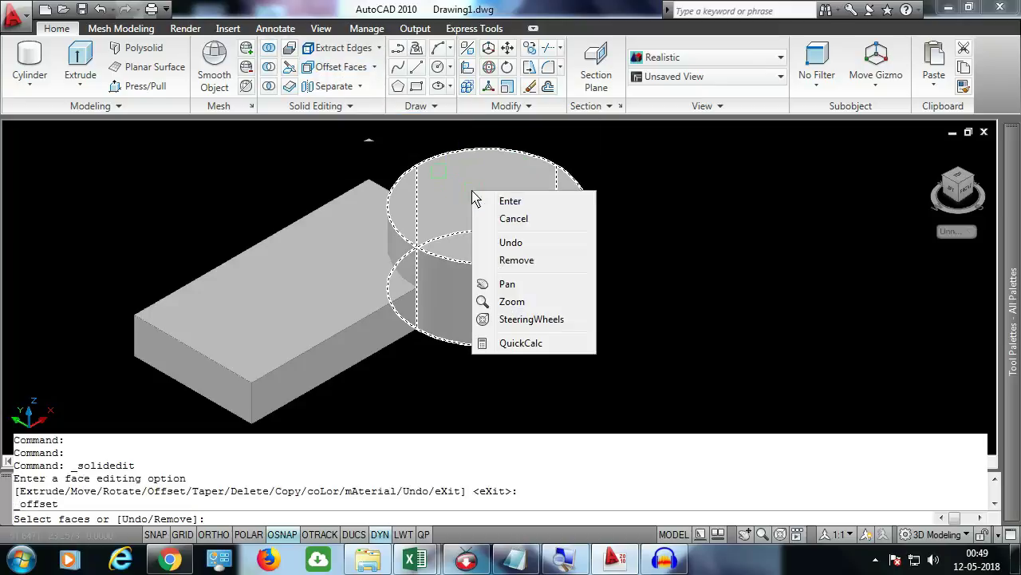
click(473, 195)
right_click(473, 195)
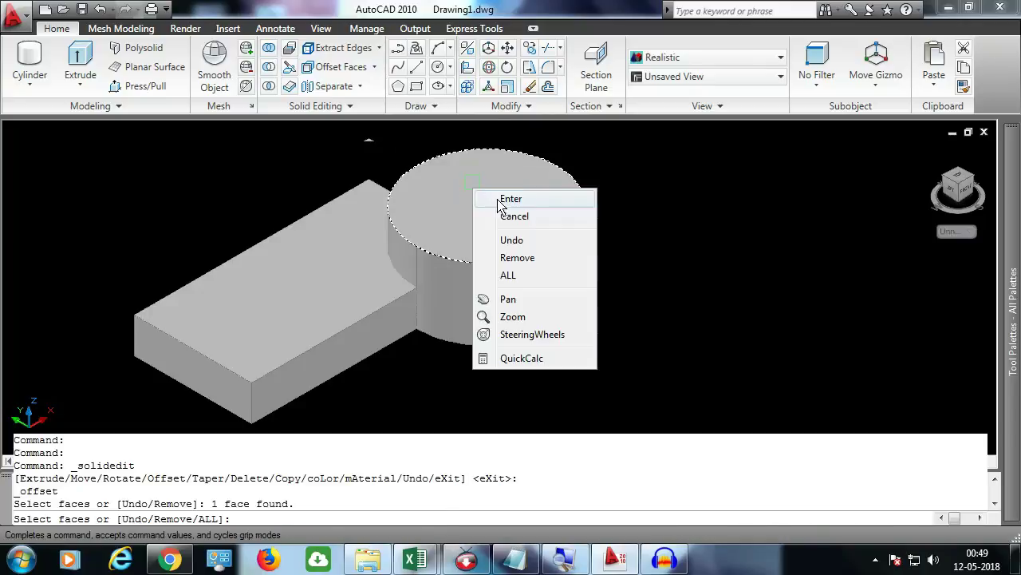
click(498, 199)
text(2)
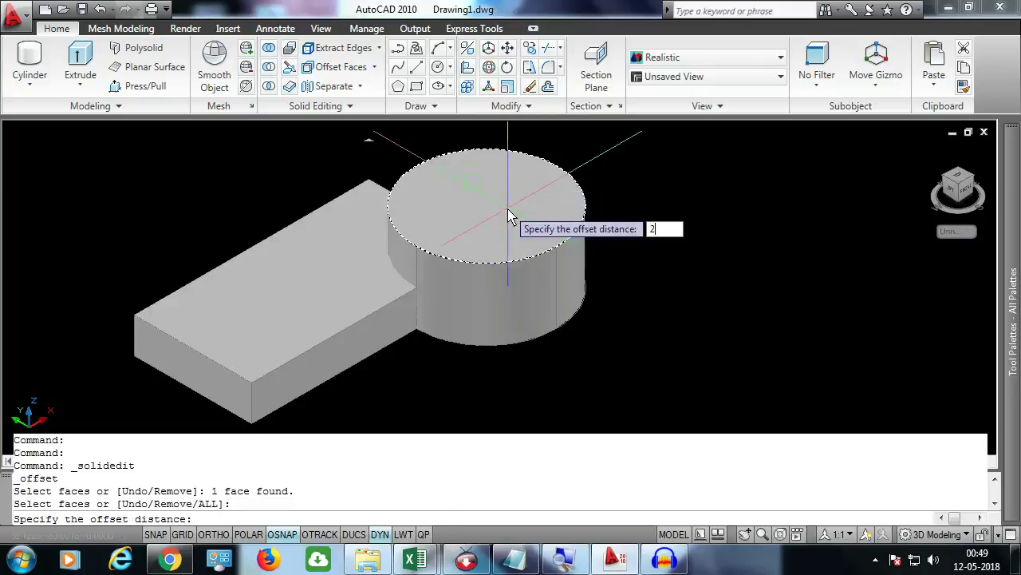
key(Return)
key(Return)
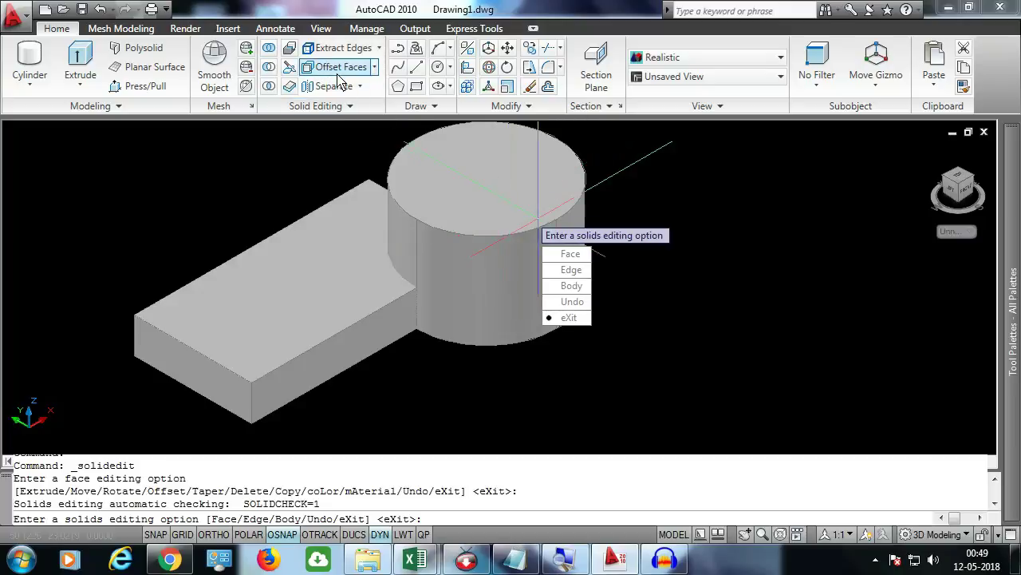
key(Escape)
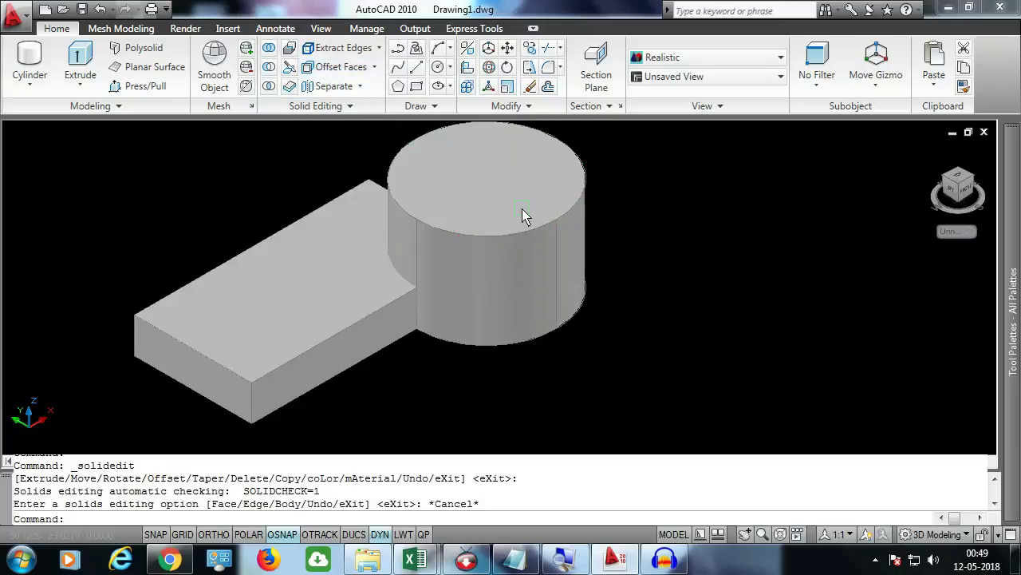
click(331, 67)
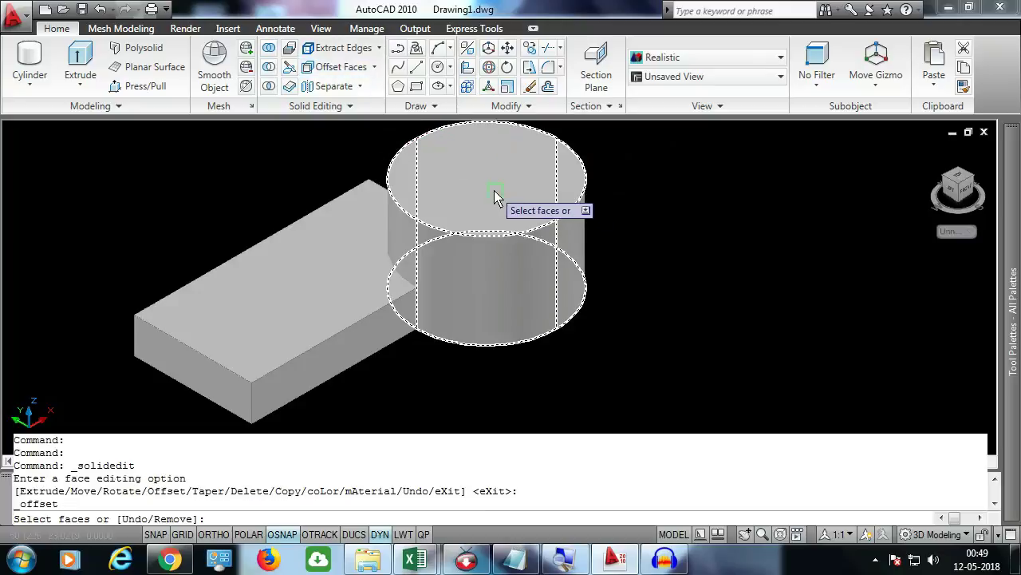
click(497, 195)
right_click(495, 193)
click(532, 202)
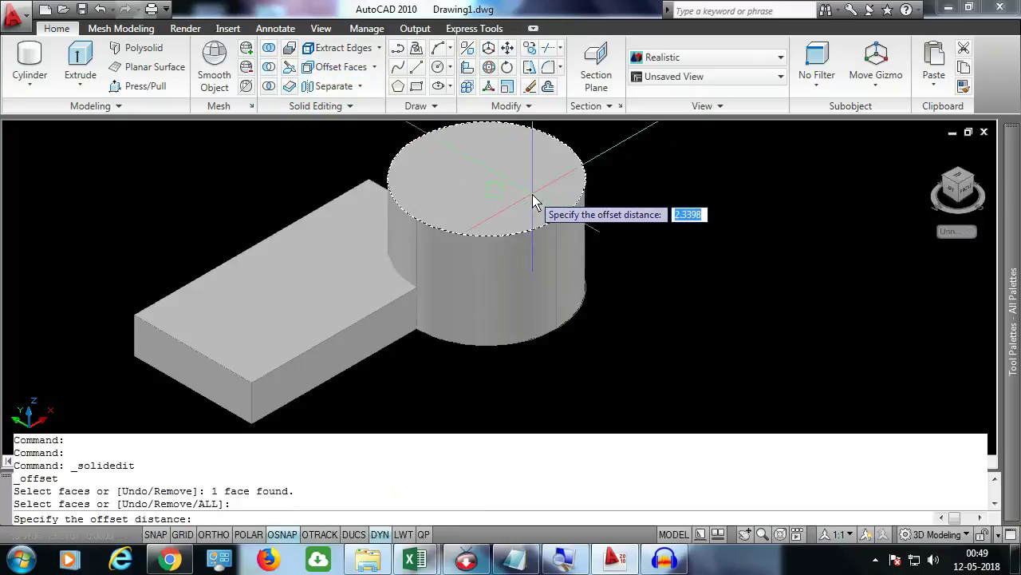
text(-2)
key(Return)
key(Return)
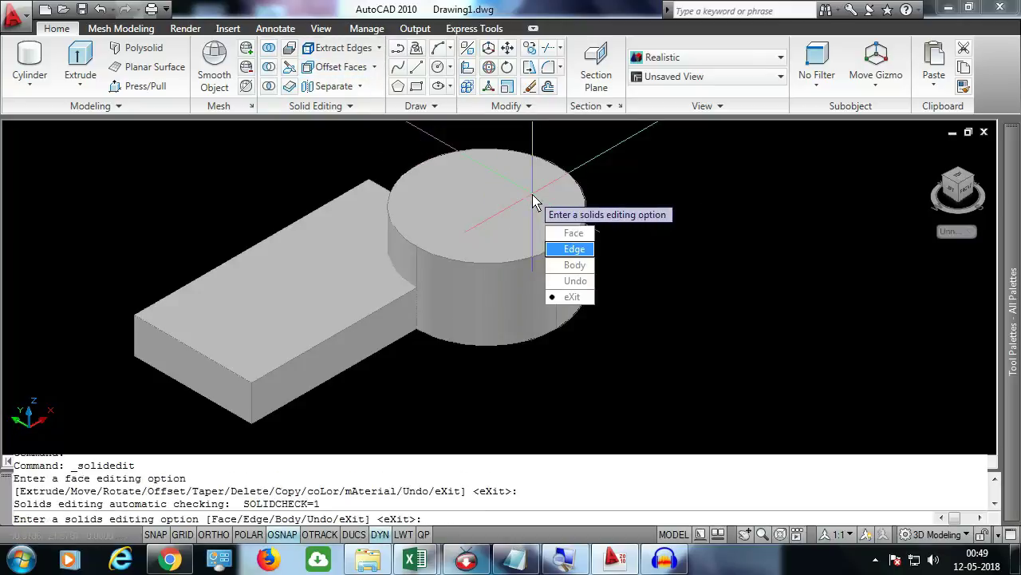
key(Escape)
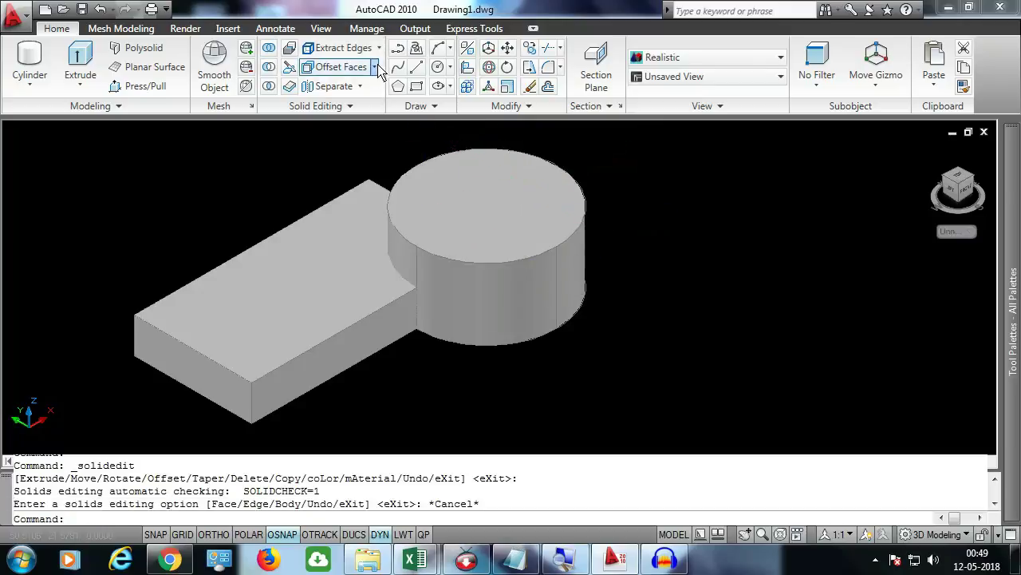
click(374, 67)
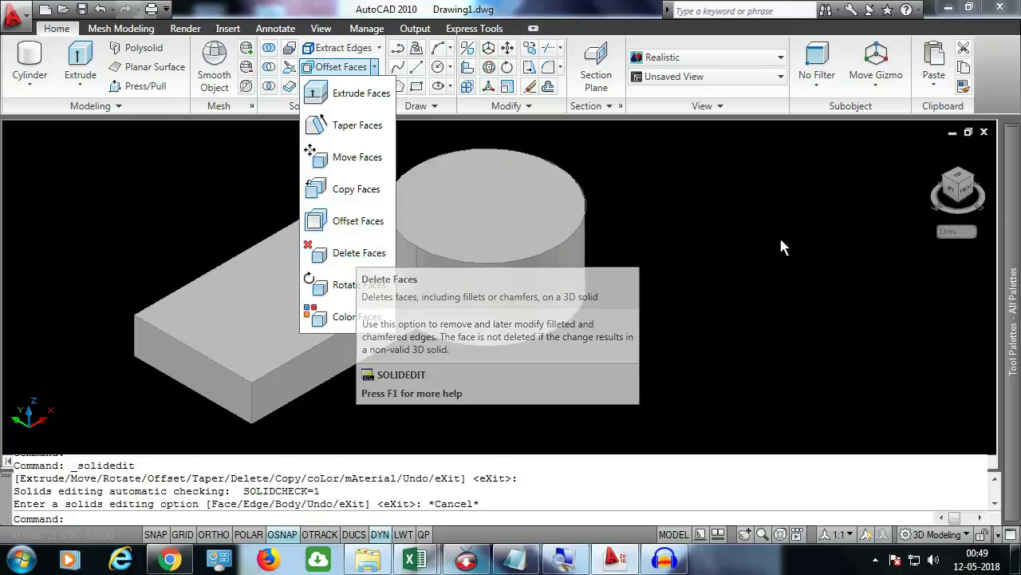
click(381, 268)
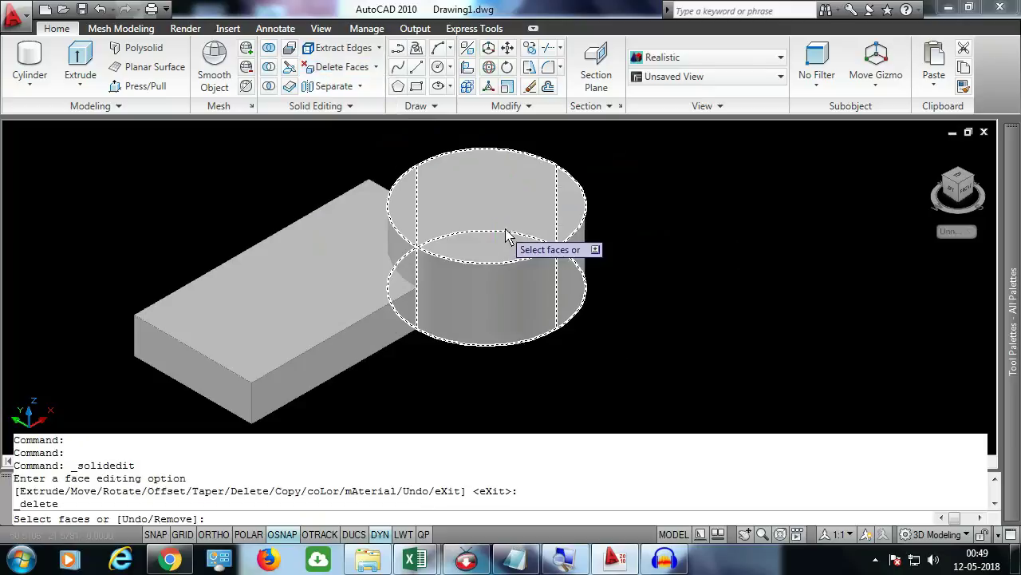
click(508, 231)
right_click(509, 231)
click(530, 235)
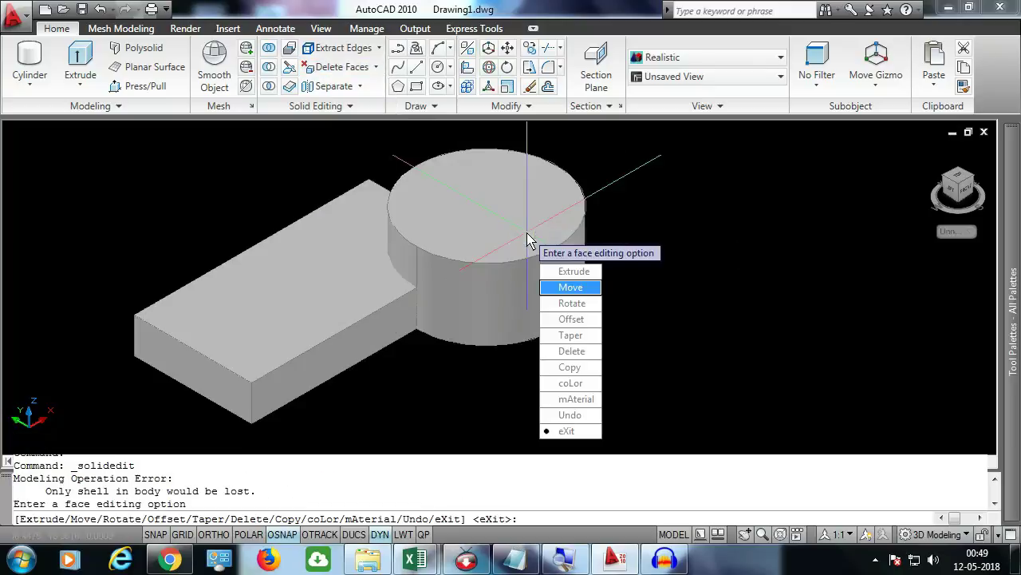
key(Escape)
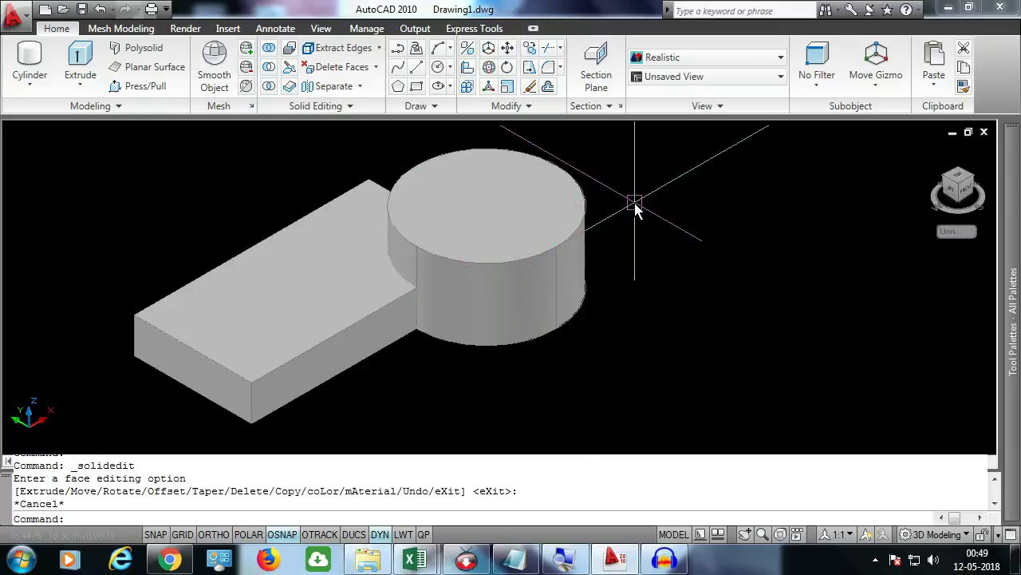
text(F)
Fillet the cylinder's top edge with a radius of 2
key(Return)
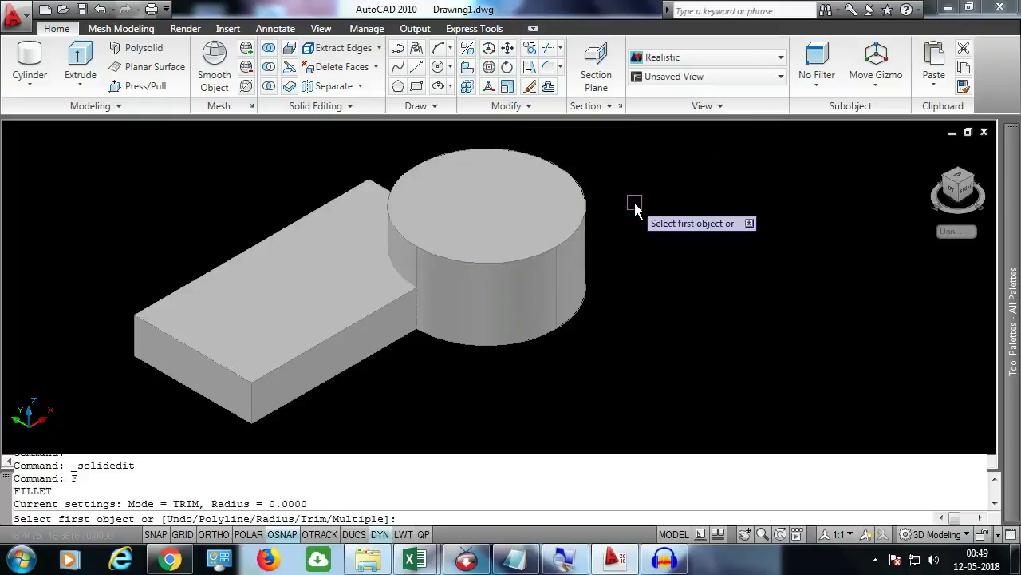
text(R)
key(Return)
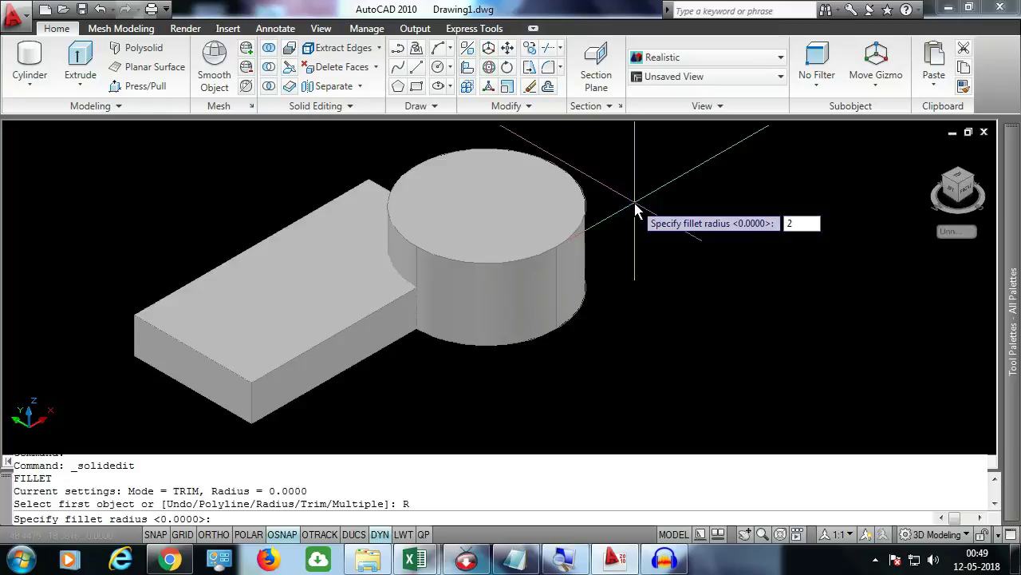
key(Return)
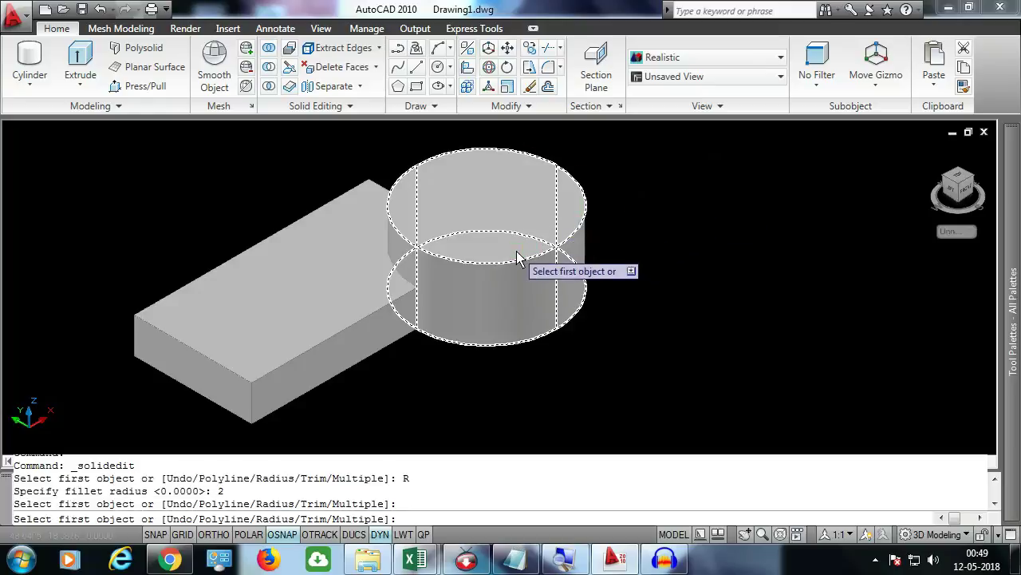
click(514, 259)
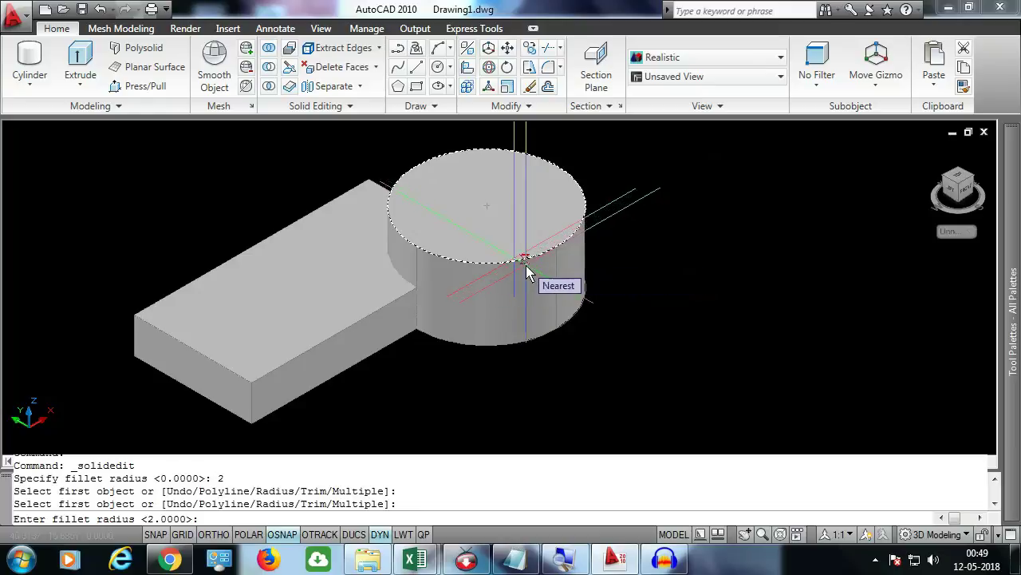
key(Return)
key(Return)
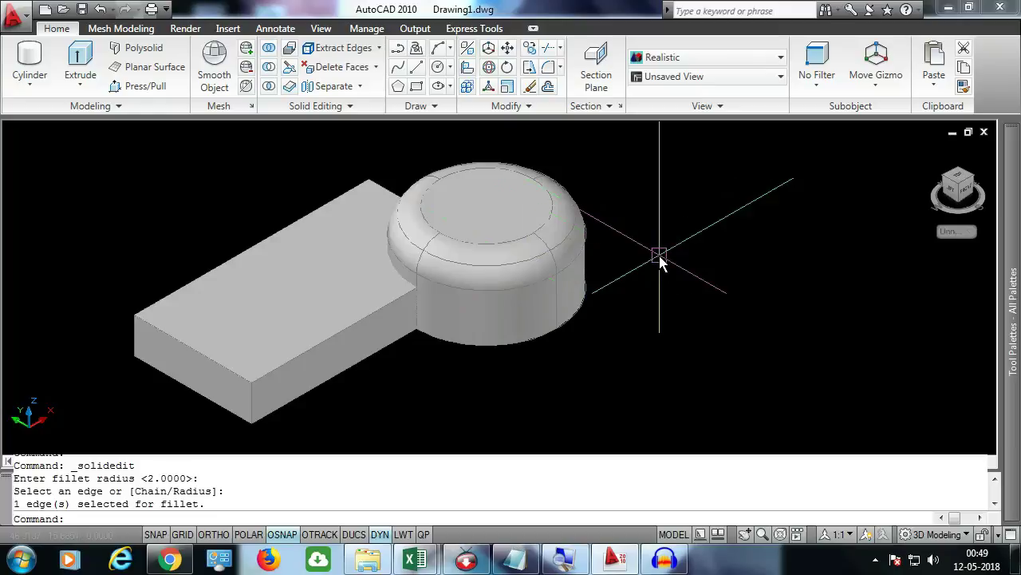
click(345, 68)
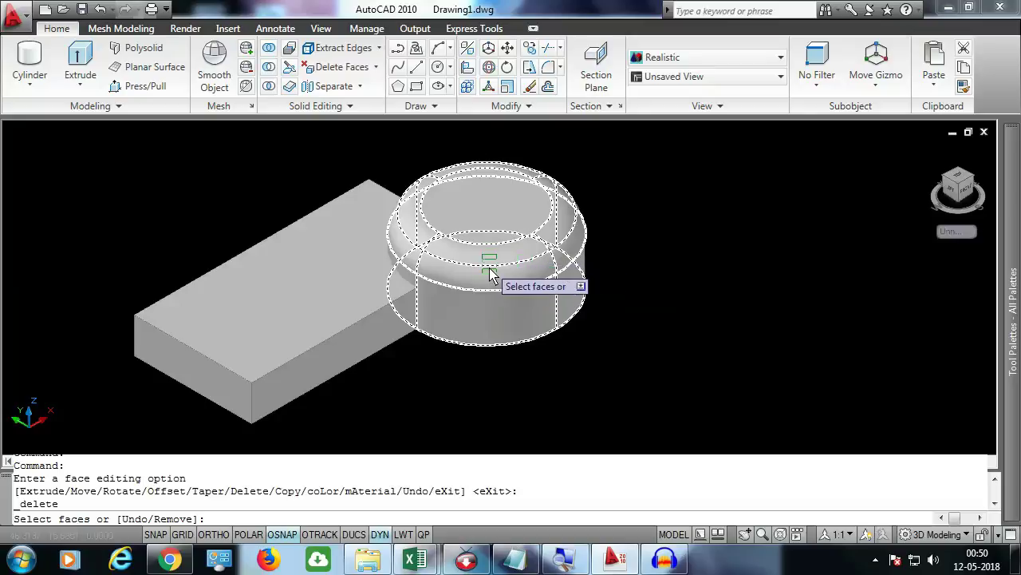
Delete the rounded fillet face from the cylinder's top edge
click(489, 276)
right_click(490, 275)
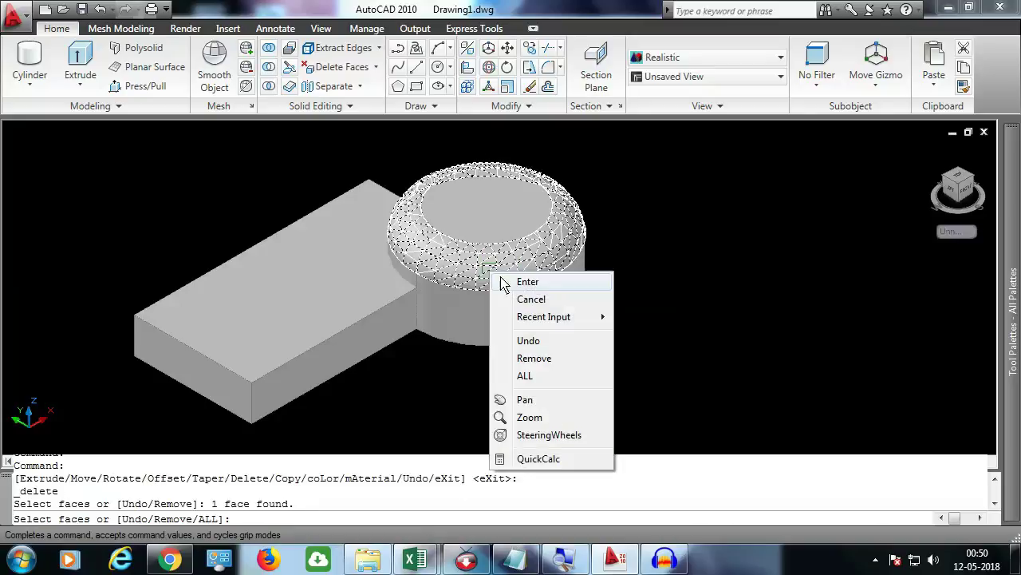
click(515, 282)
key(Escape)
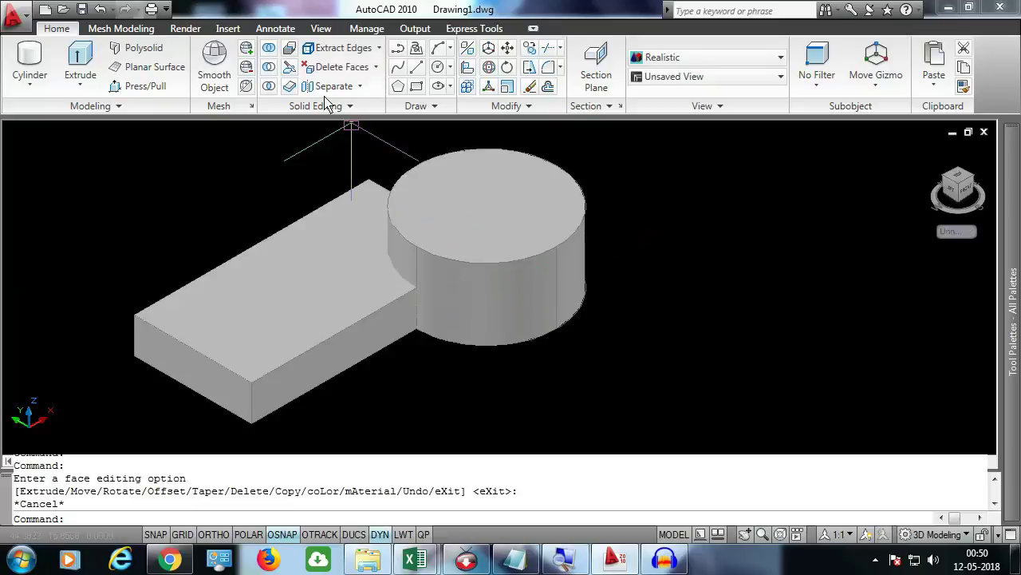
click(376, 68)
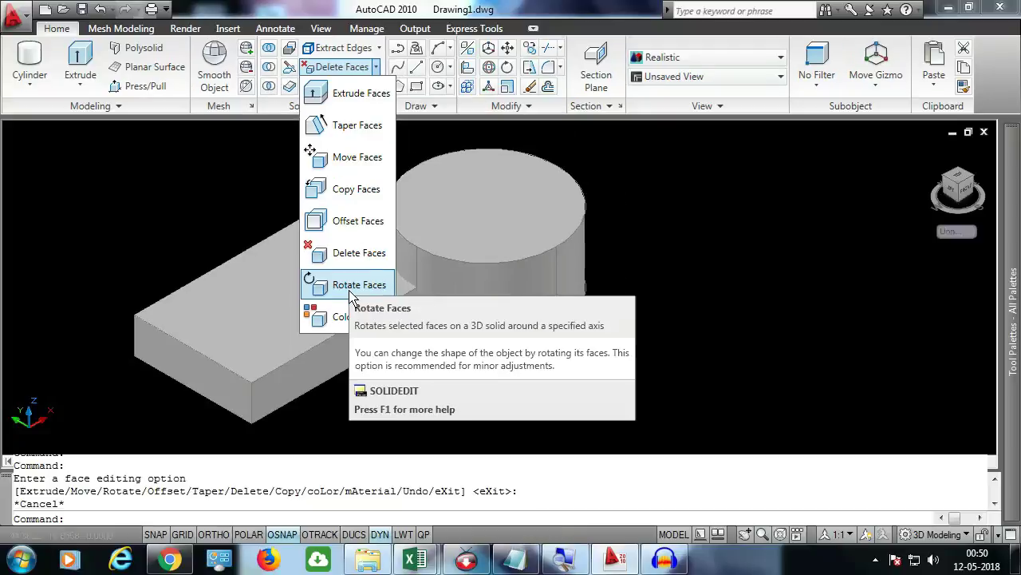
click(351, 287)
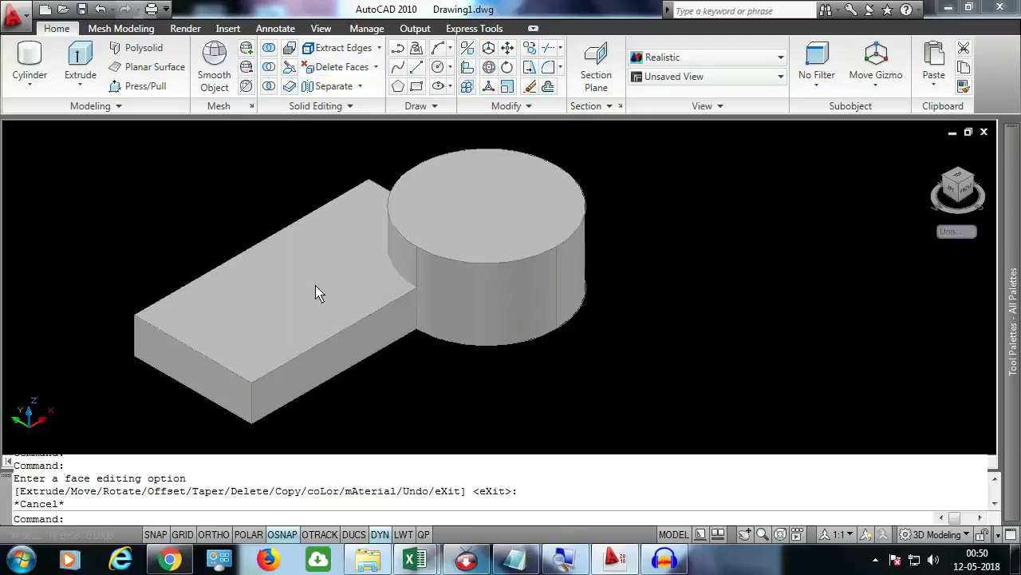
click(256, 328)
right_click(256, 328)
click(293, 328)
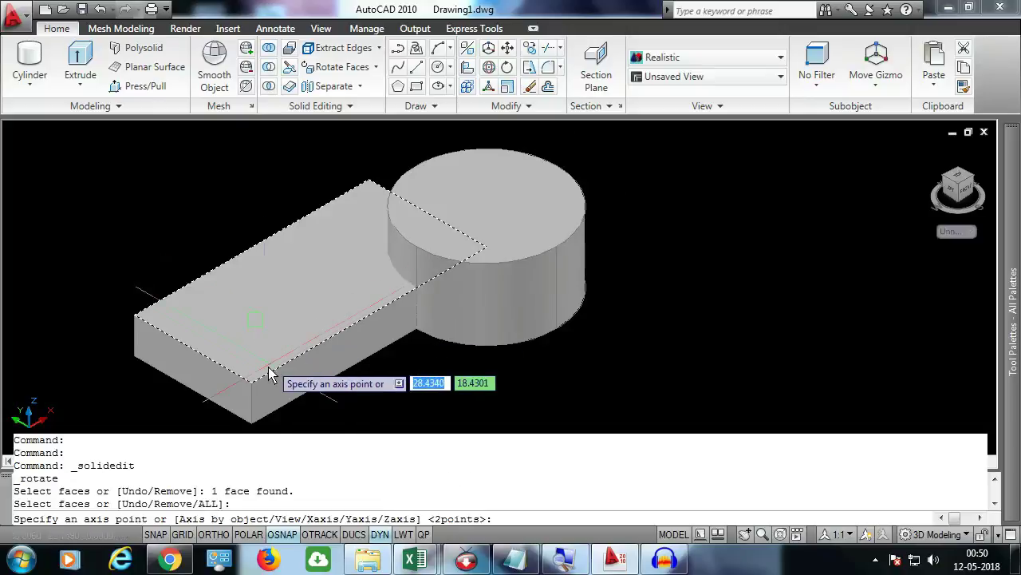
click(255, 382)
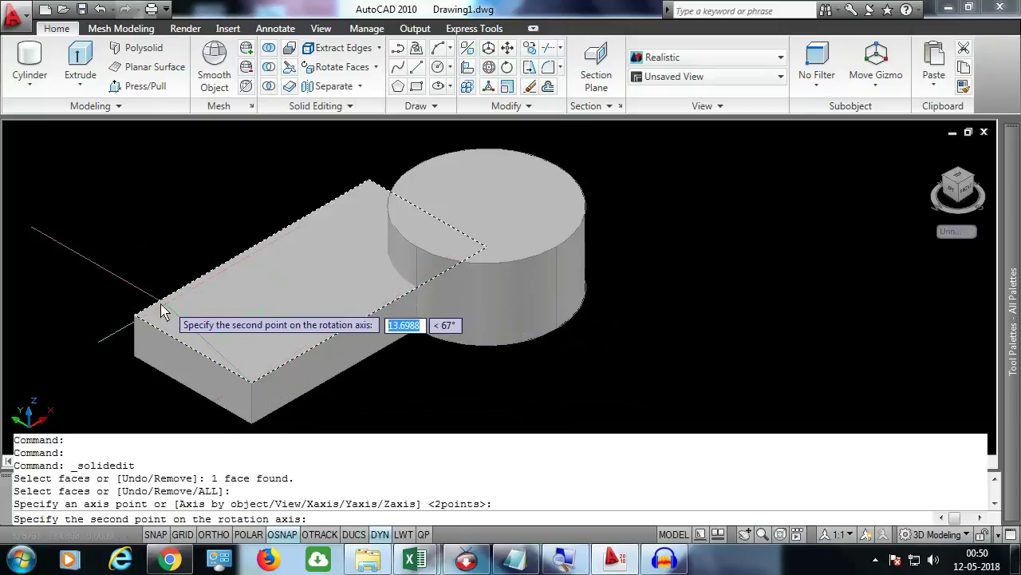
click(138, 316)
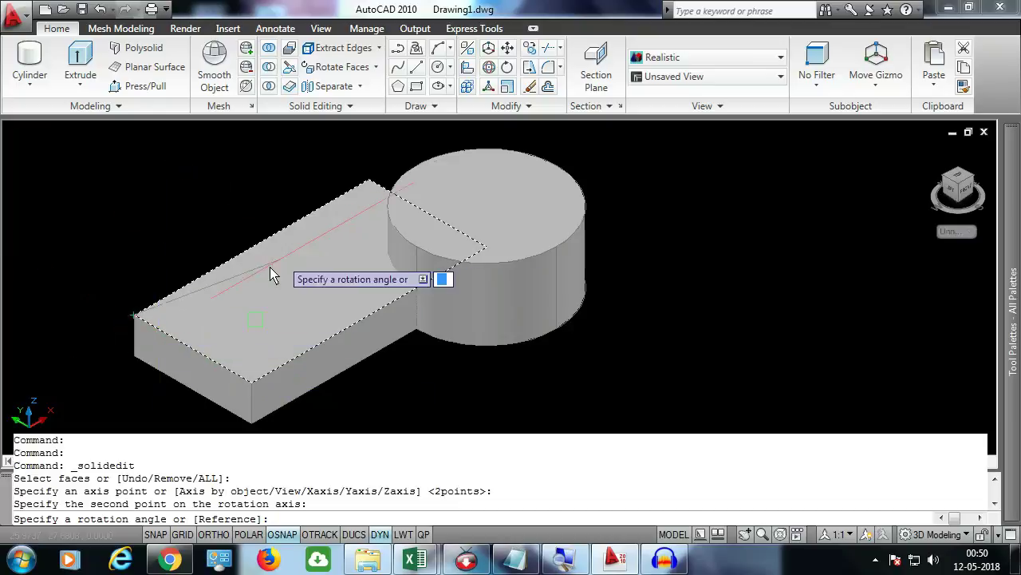
text(20)
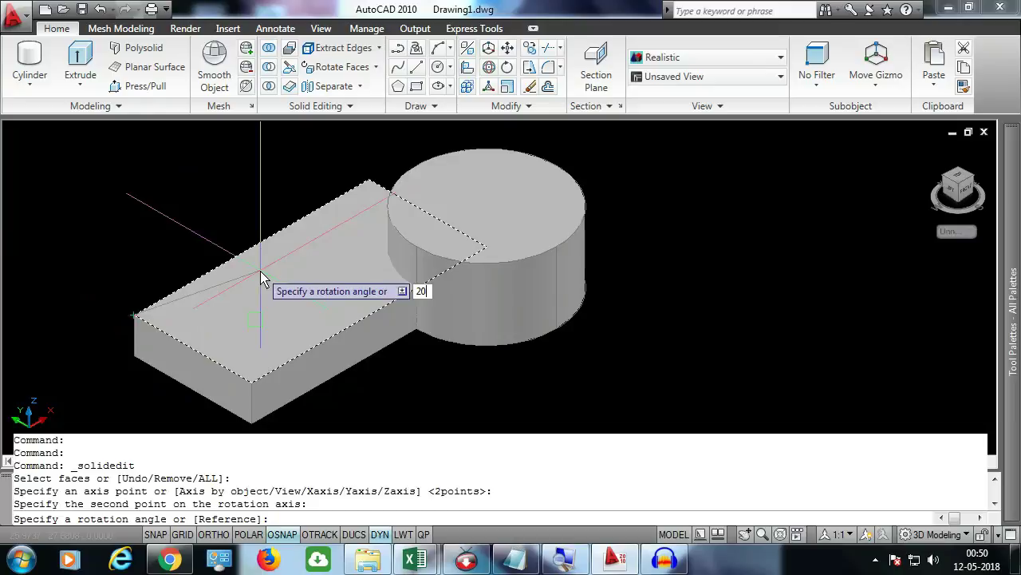
key(Return)
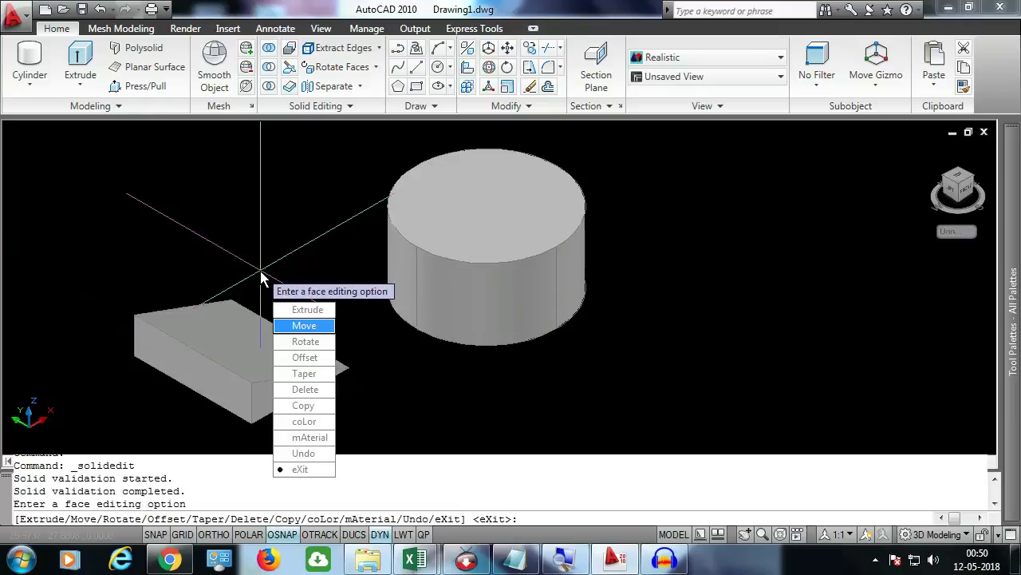
key(Escape)
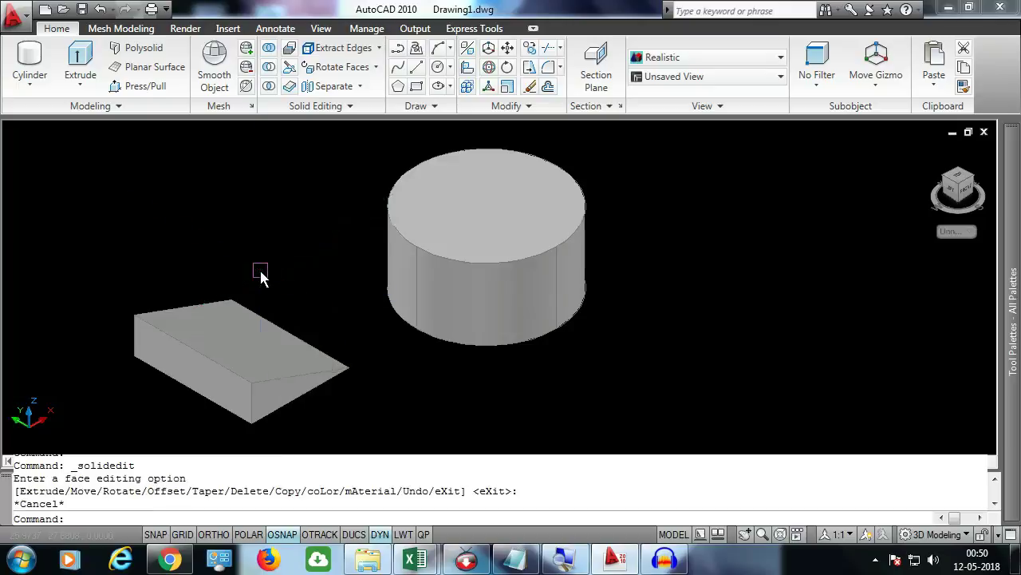
key(ctrl+z)
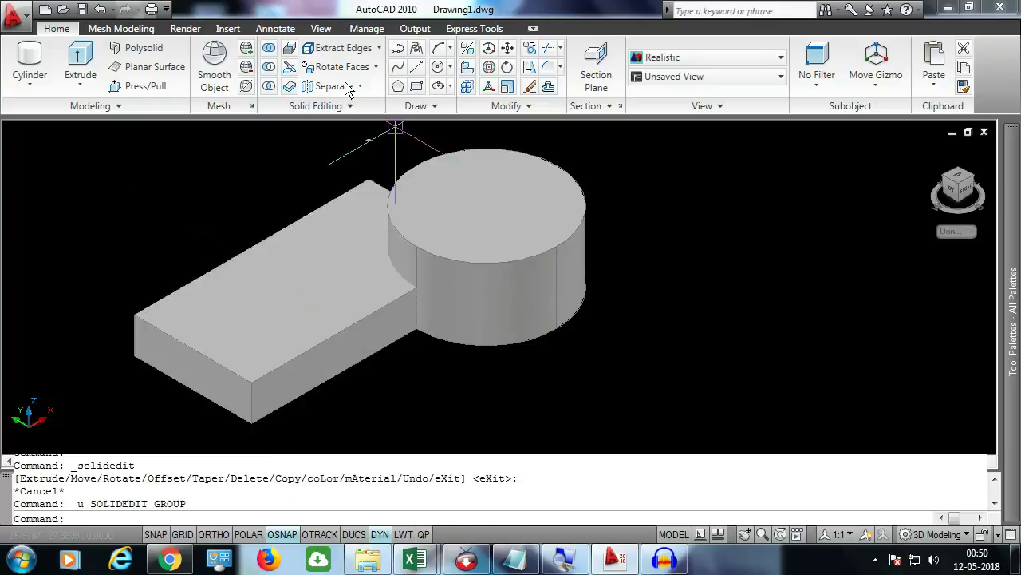
click(341, 67)
click(273, 319)
right_click(274, 315)
click(295, 323)
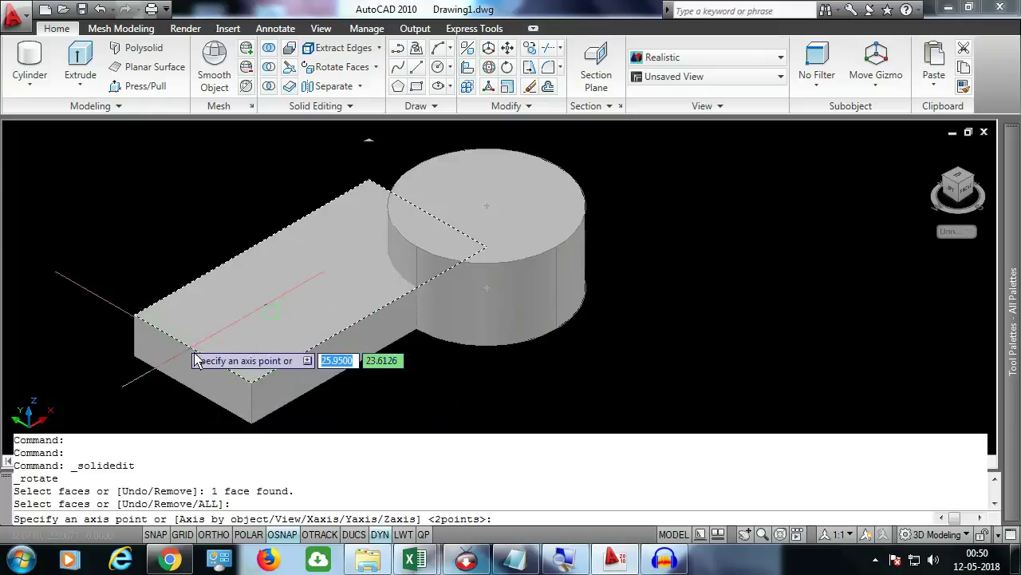
click(252, 382)
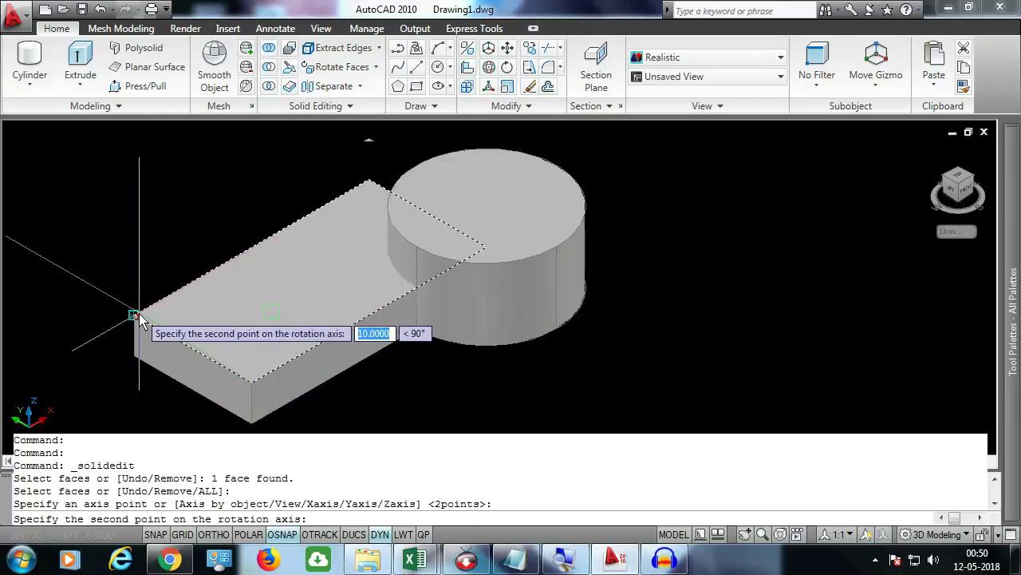
click(136, 316)
text(-20)
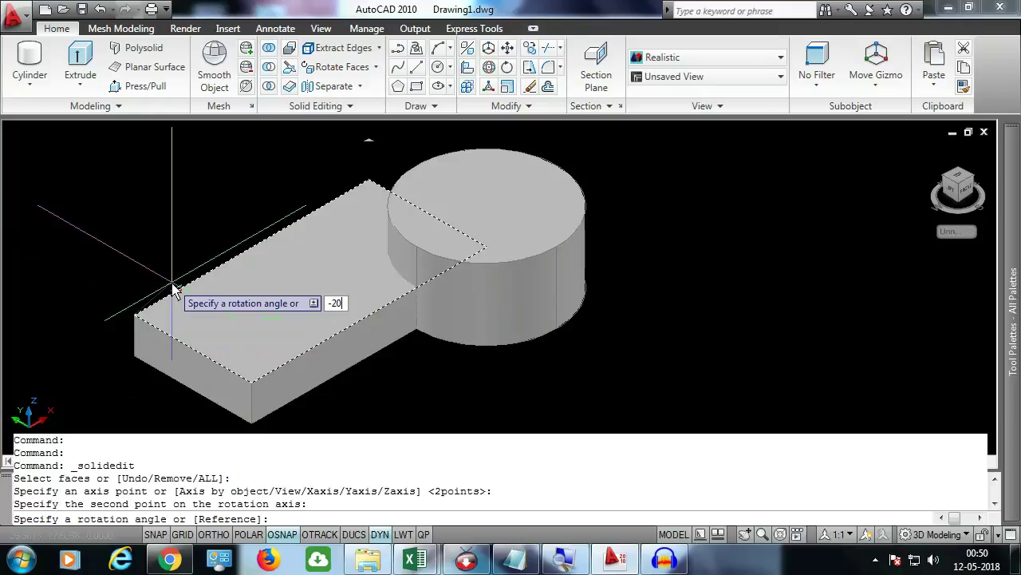
key(Return)
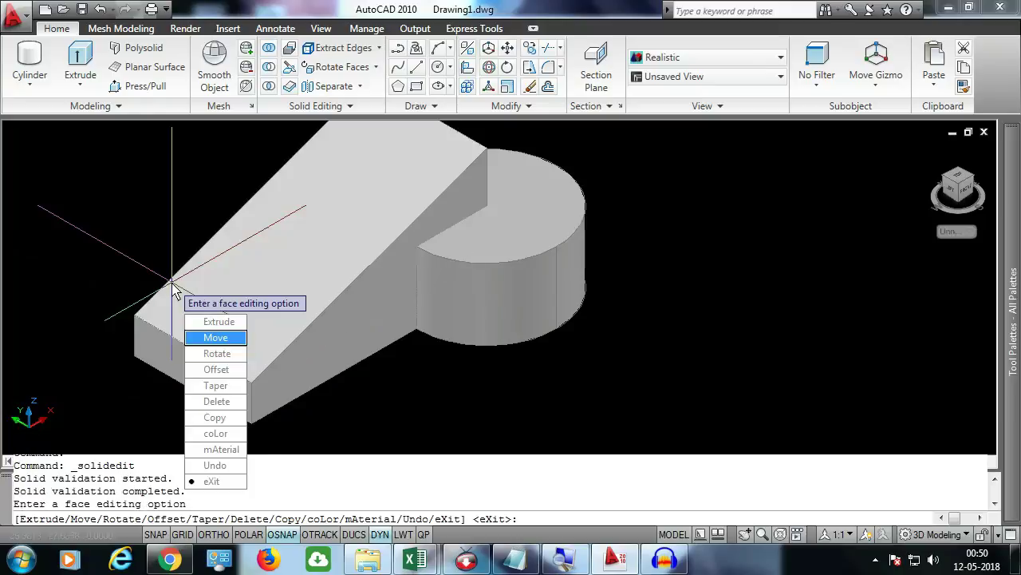
key(Escape)
text(Z)
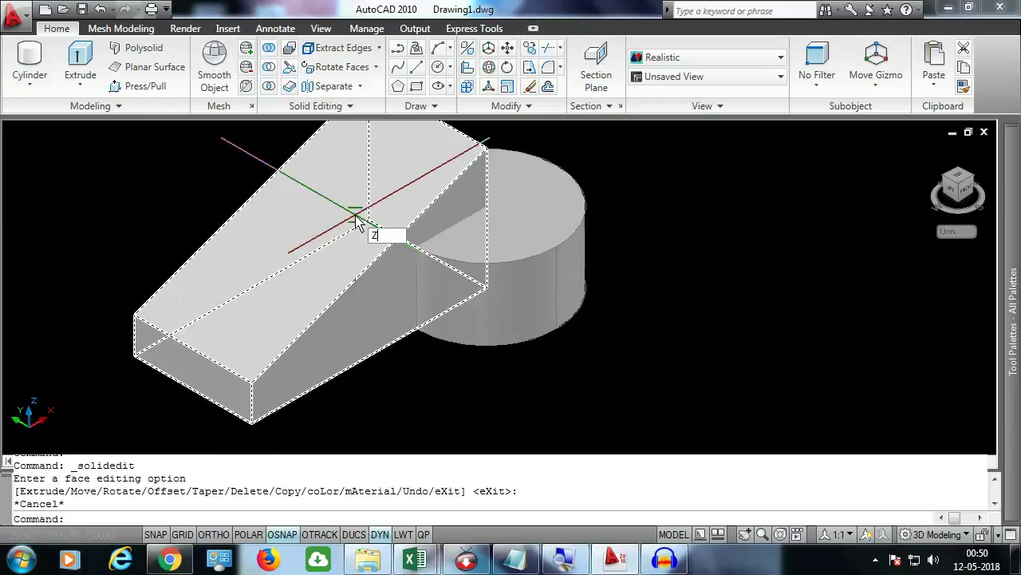
key(Escape)
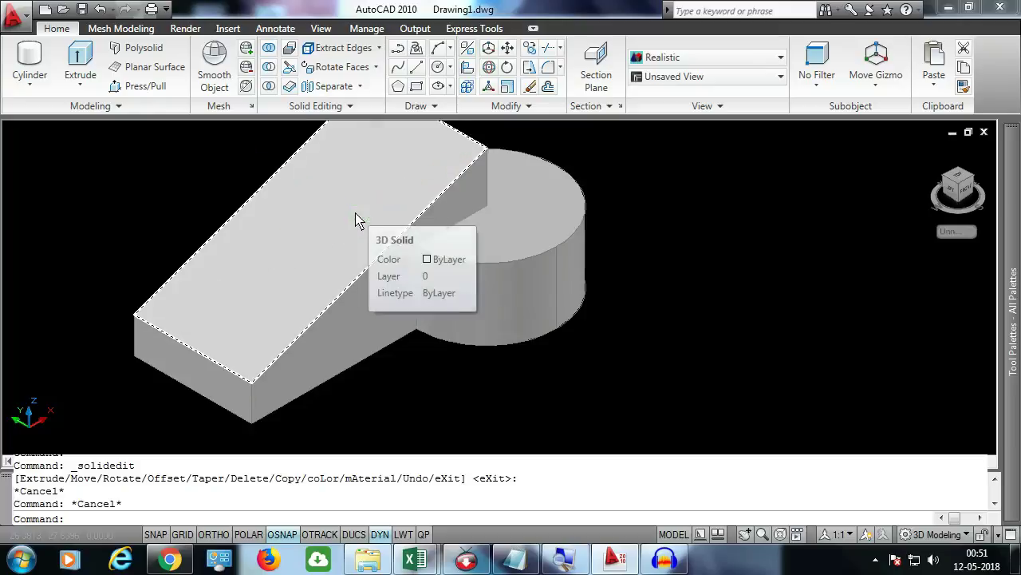
key(ctrl+z)
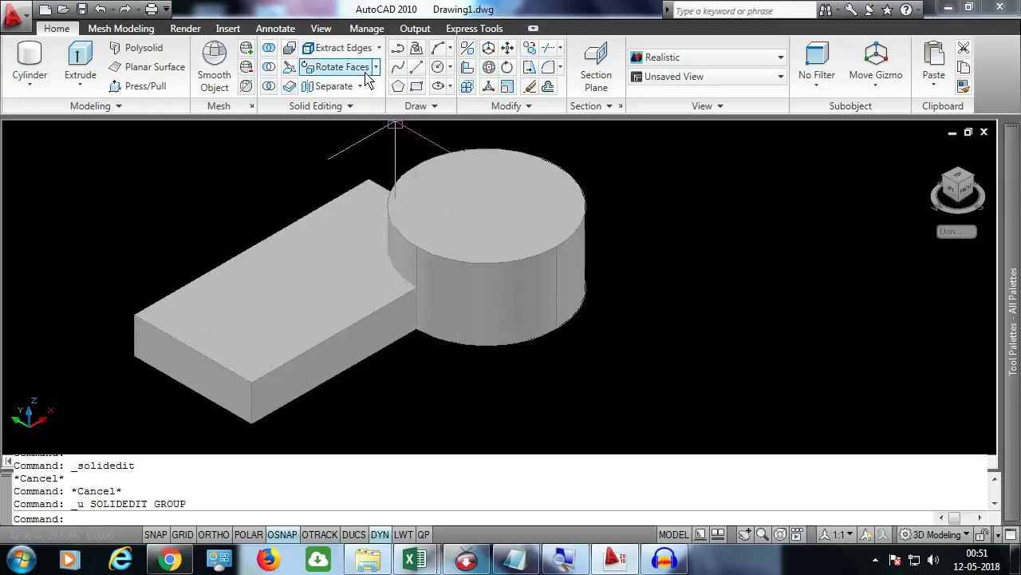
click(376, 71)
Color the cylinder's top face blue with colour 150
click(334, 316)
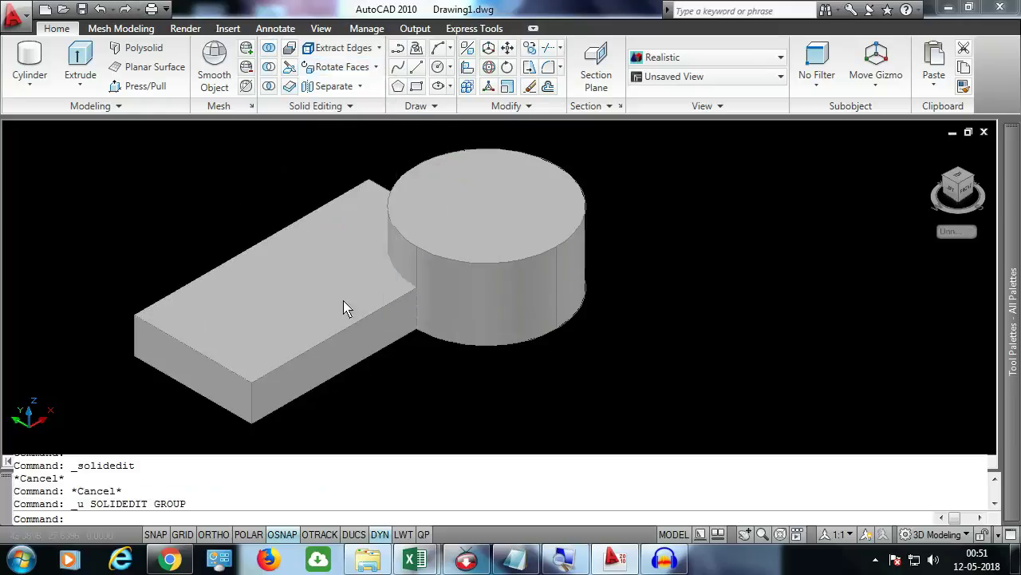
right_click(452, 199)
click(489, 206)
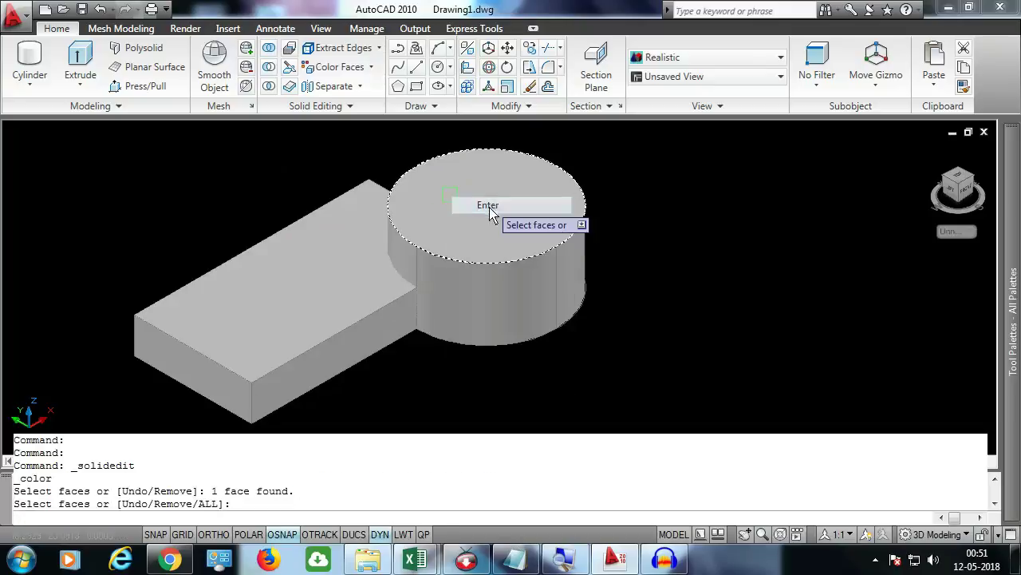
click(435, 242)
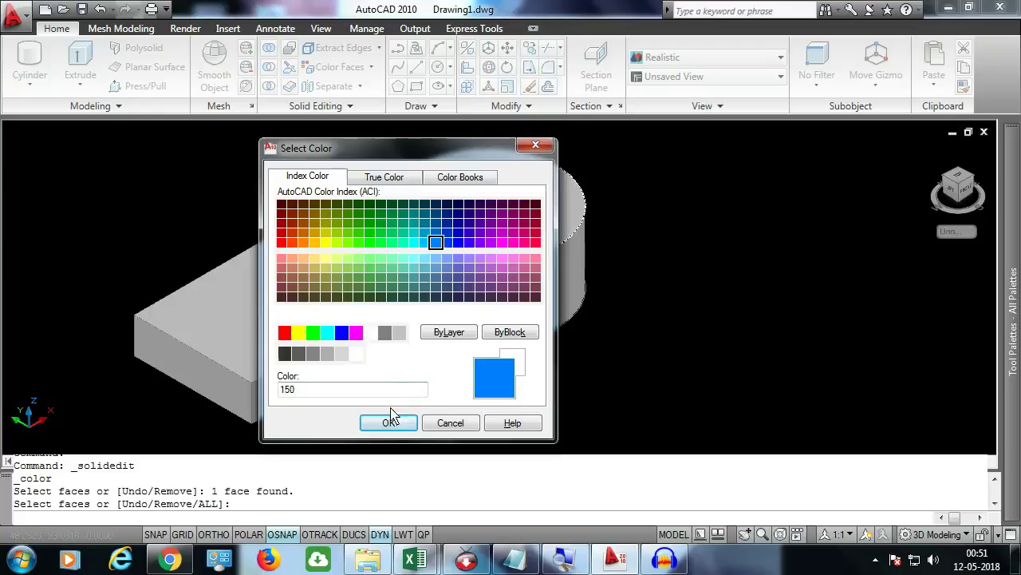
click(390, 422)
key(Escape)
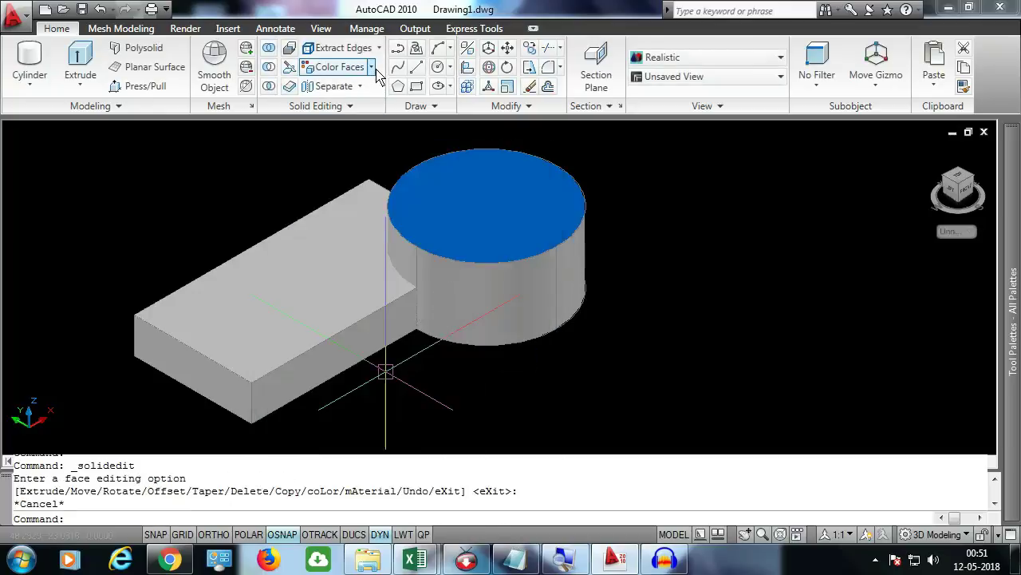
Color the box's top face green
click(371, 67)
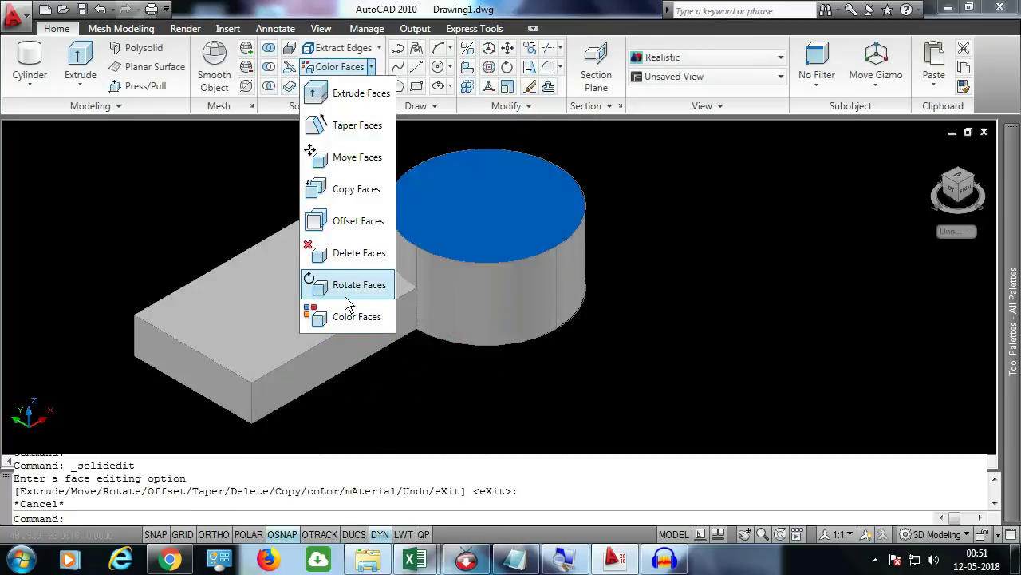
click(345, 316)
click(277, 311)
right_click(278, 312)
click(329, 315)
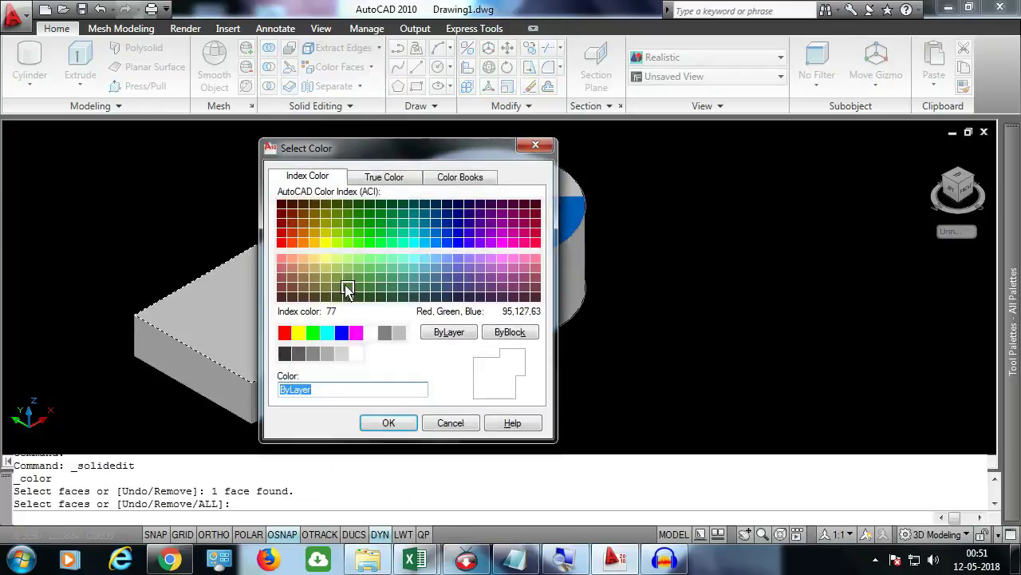
click(337, 269)
click(388, 423)
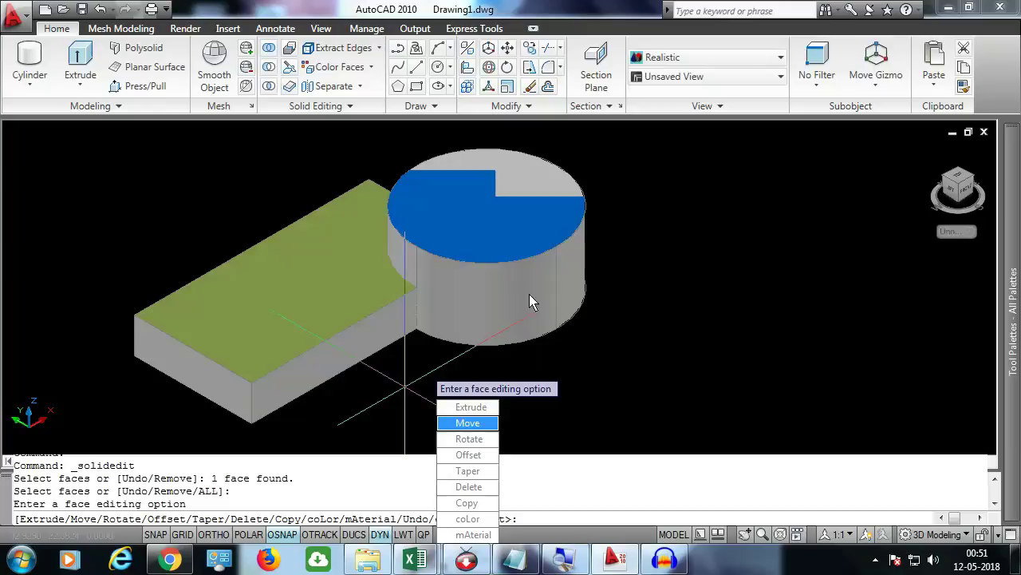
key(Escape)
scroll(391, 240, up, 1)
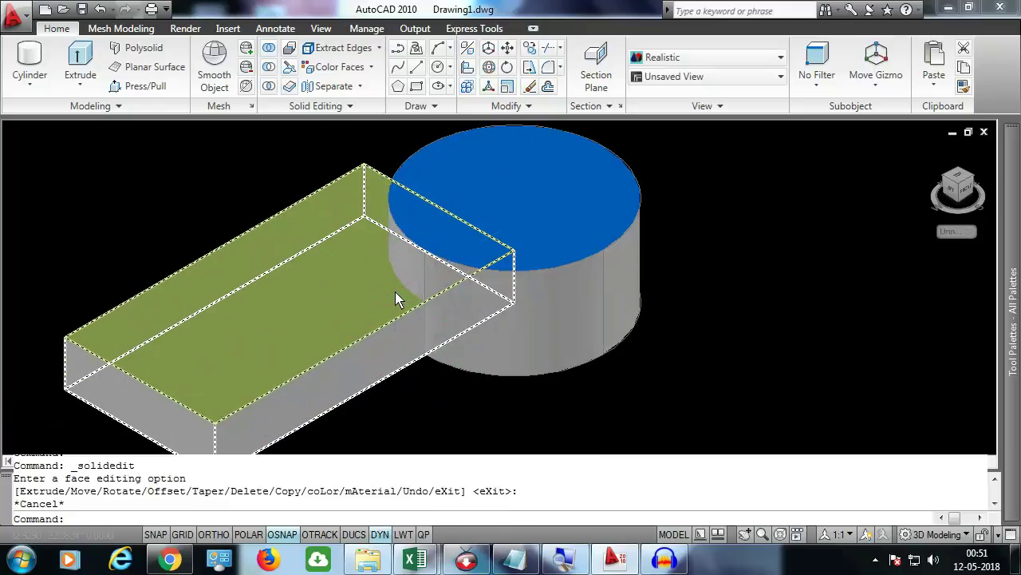
click(568, 175)
click(371, 68)
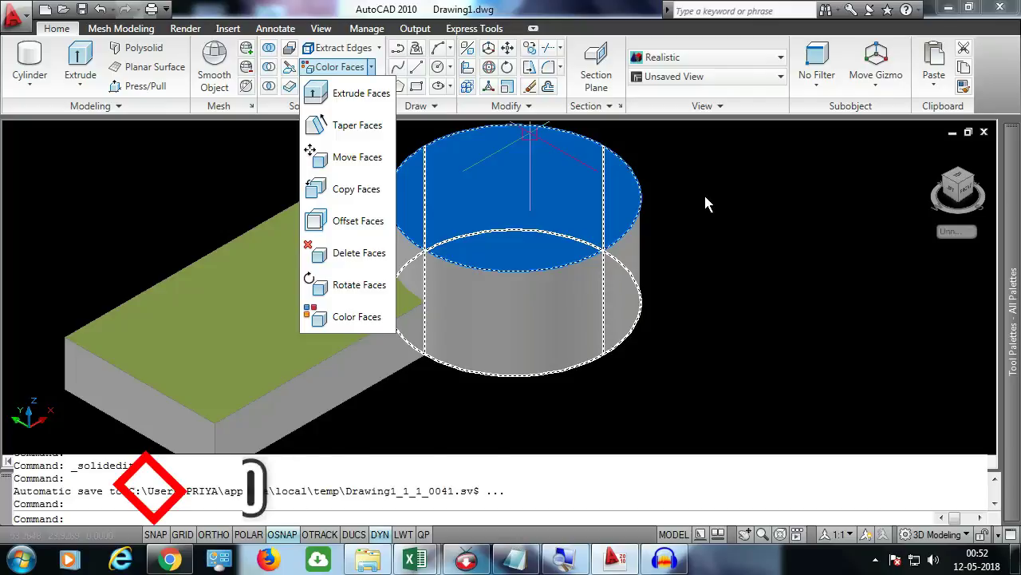
click(877, 562)
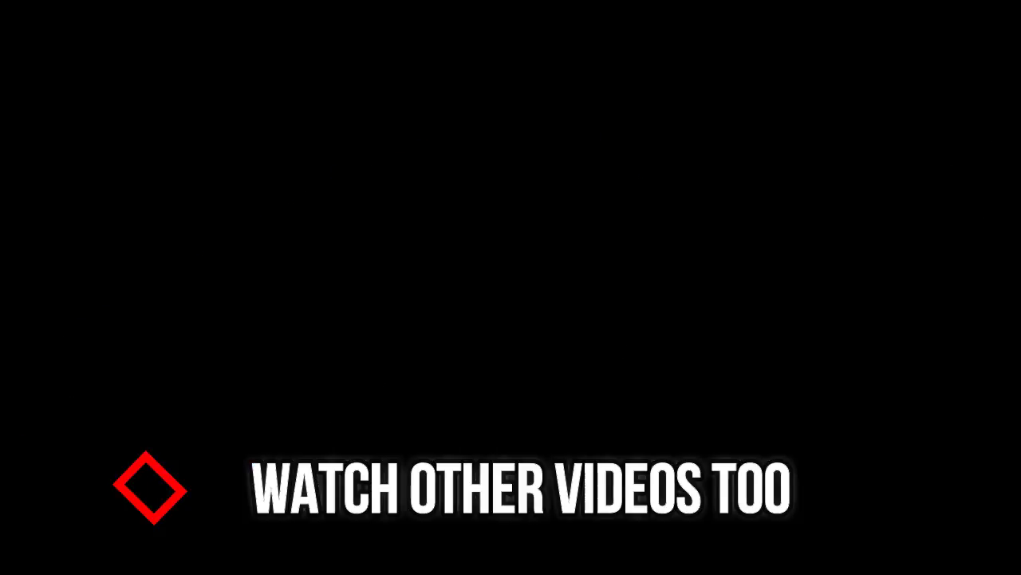